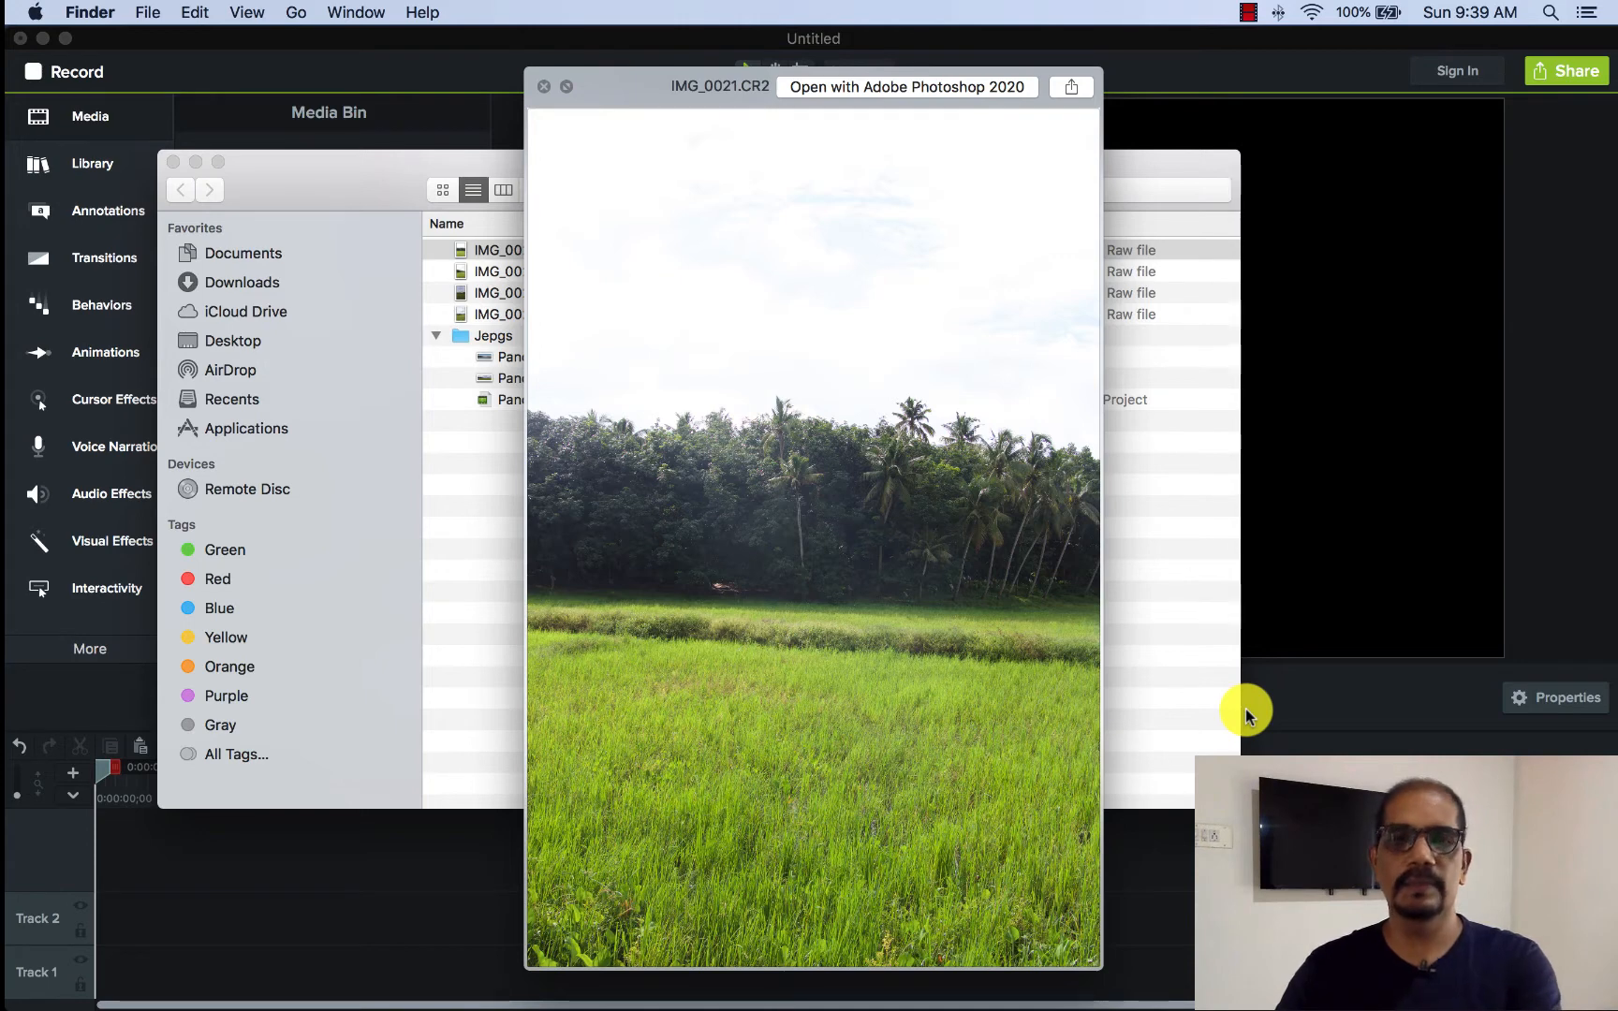
- Preview the raw photos IMG_0021.CR2 through IMG_0024.CR2 one after another to examine their overlap and exposure, and close the preview
{"action": "key", "text": "Down"}
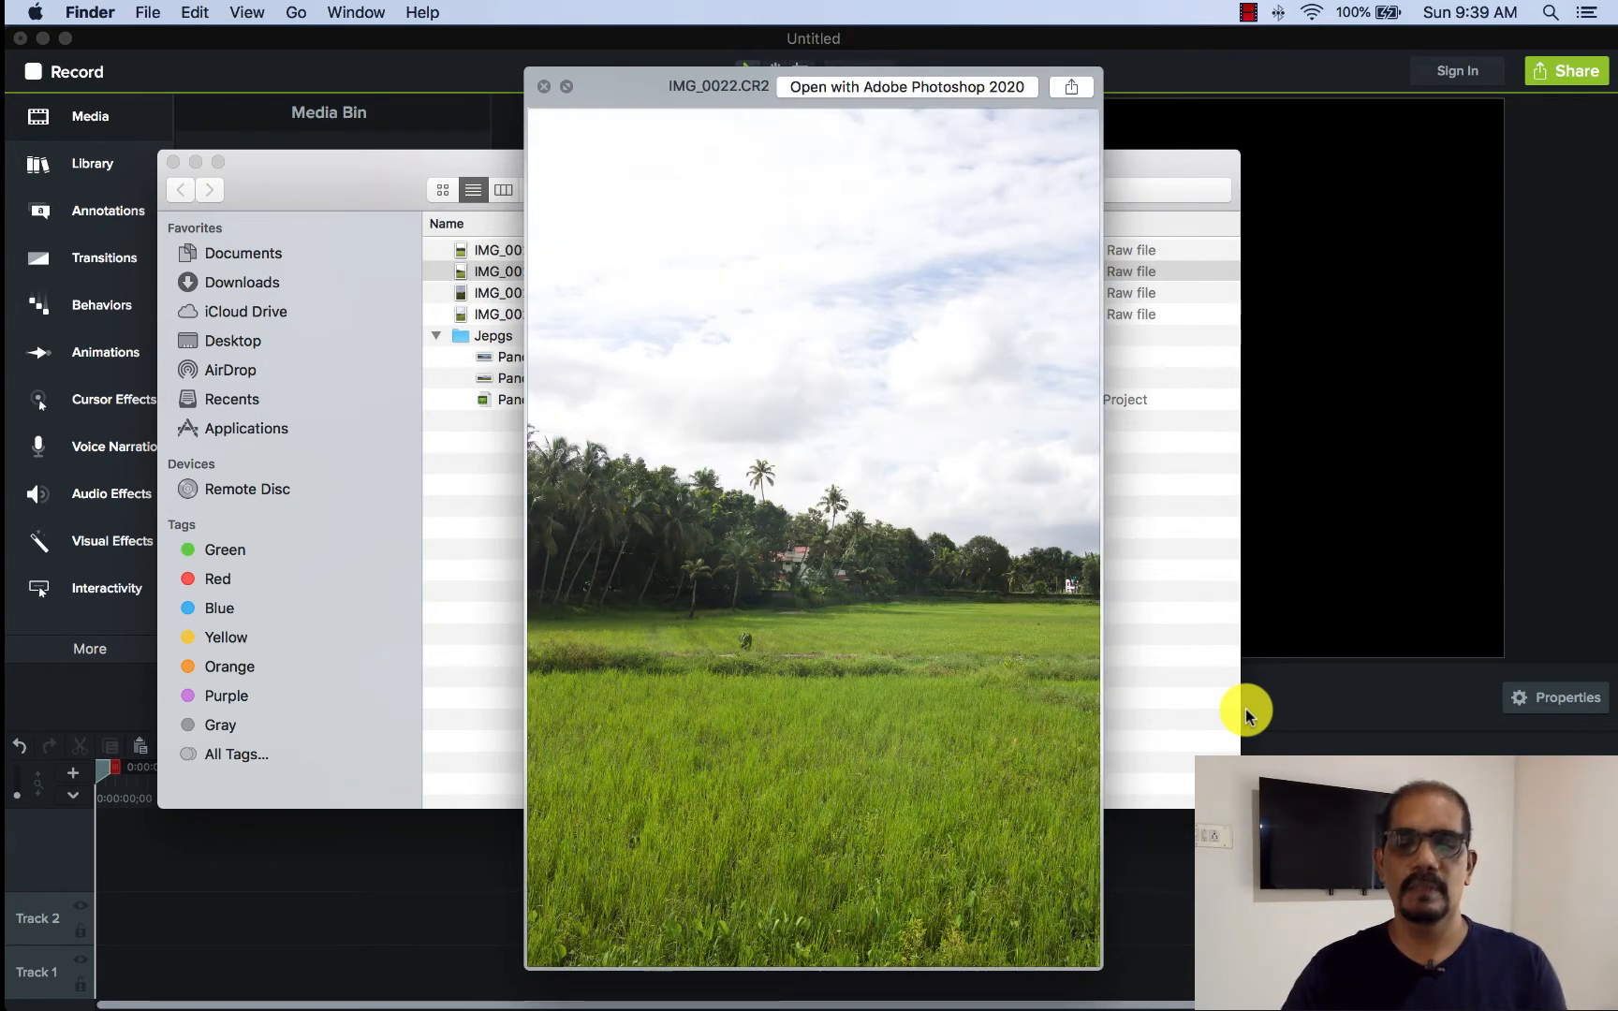
{"action": "key", "text": "Down"}
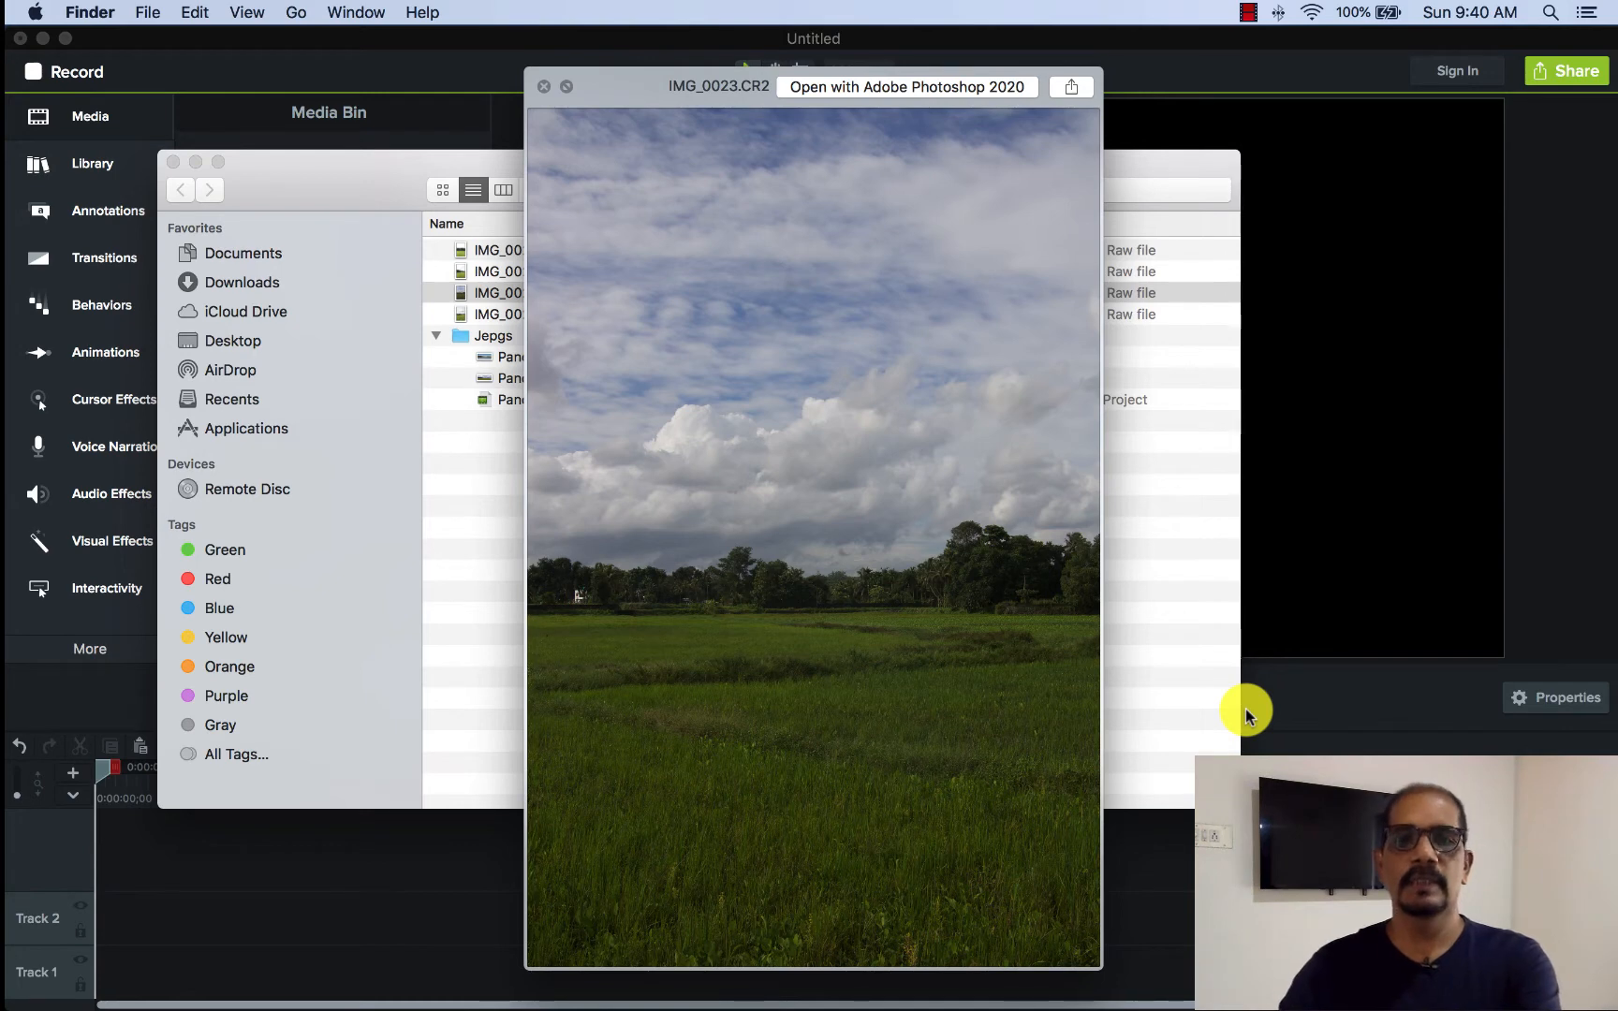
{"action": "key", "text": "Down"}
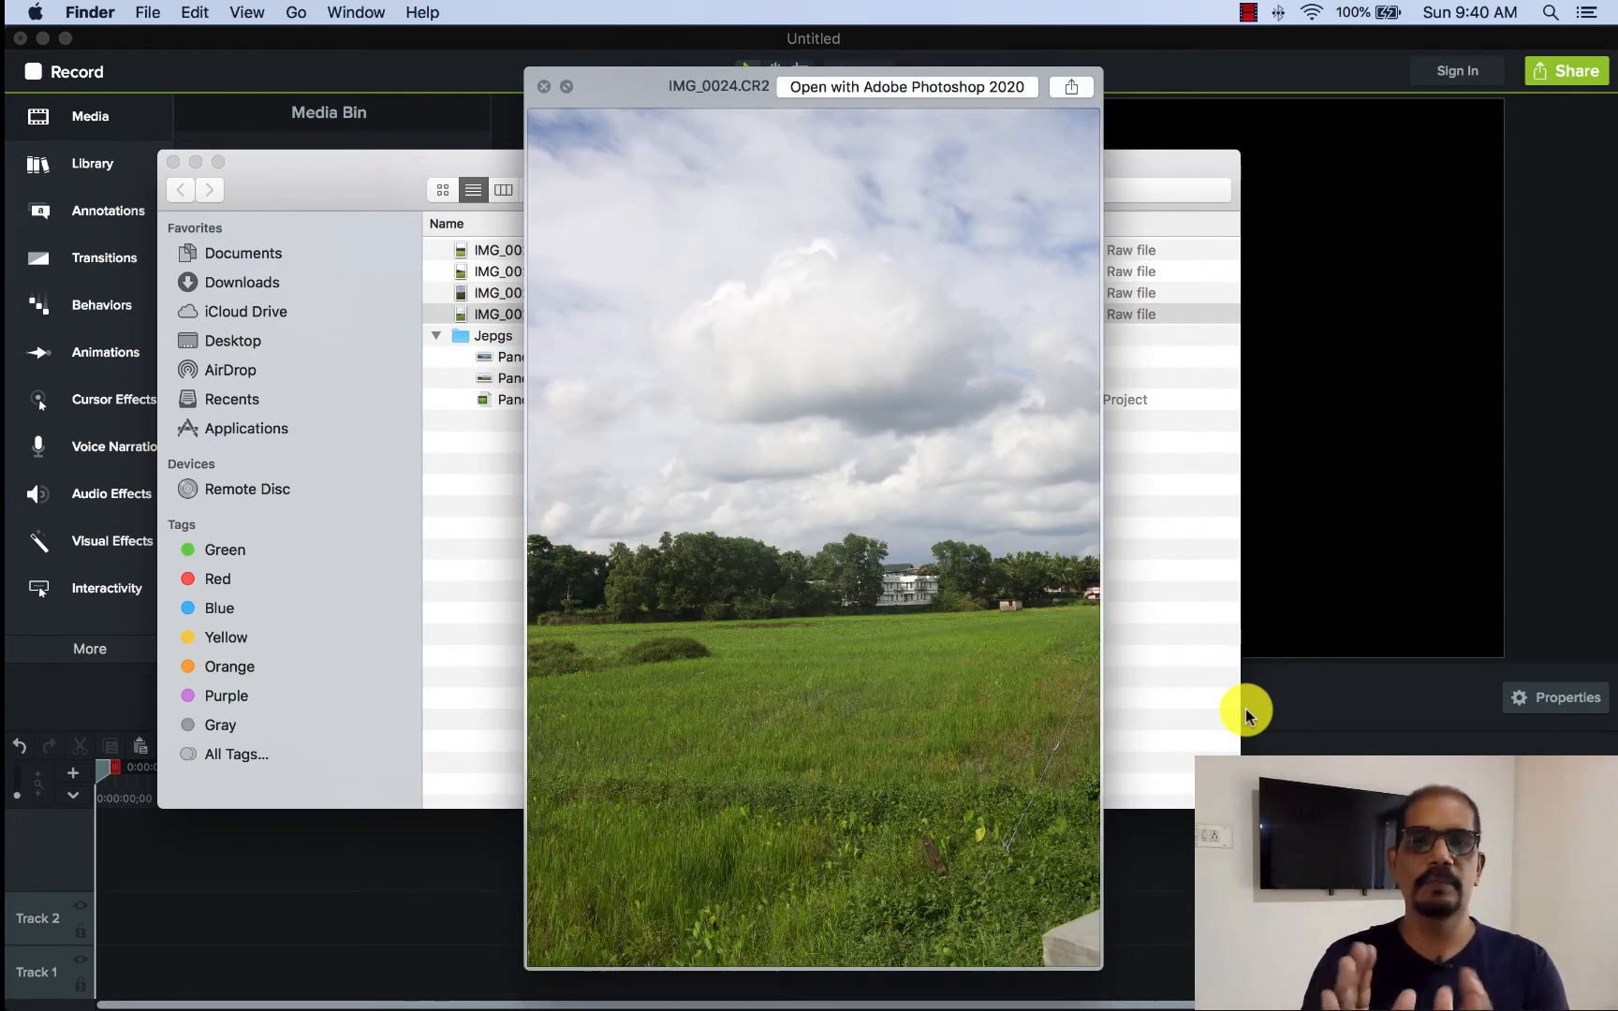
{"action": "key", "text": "space"}
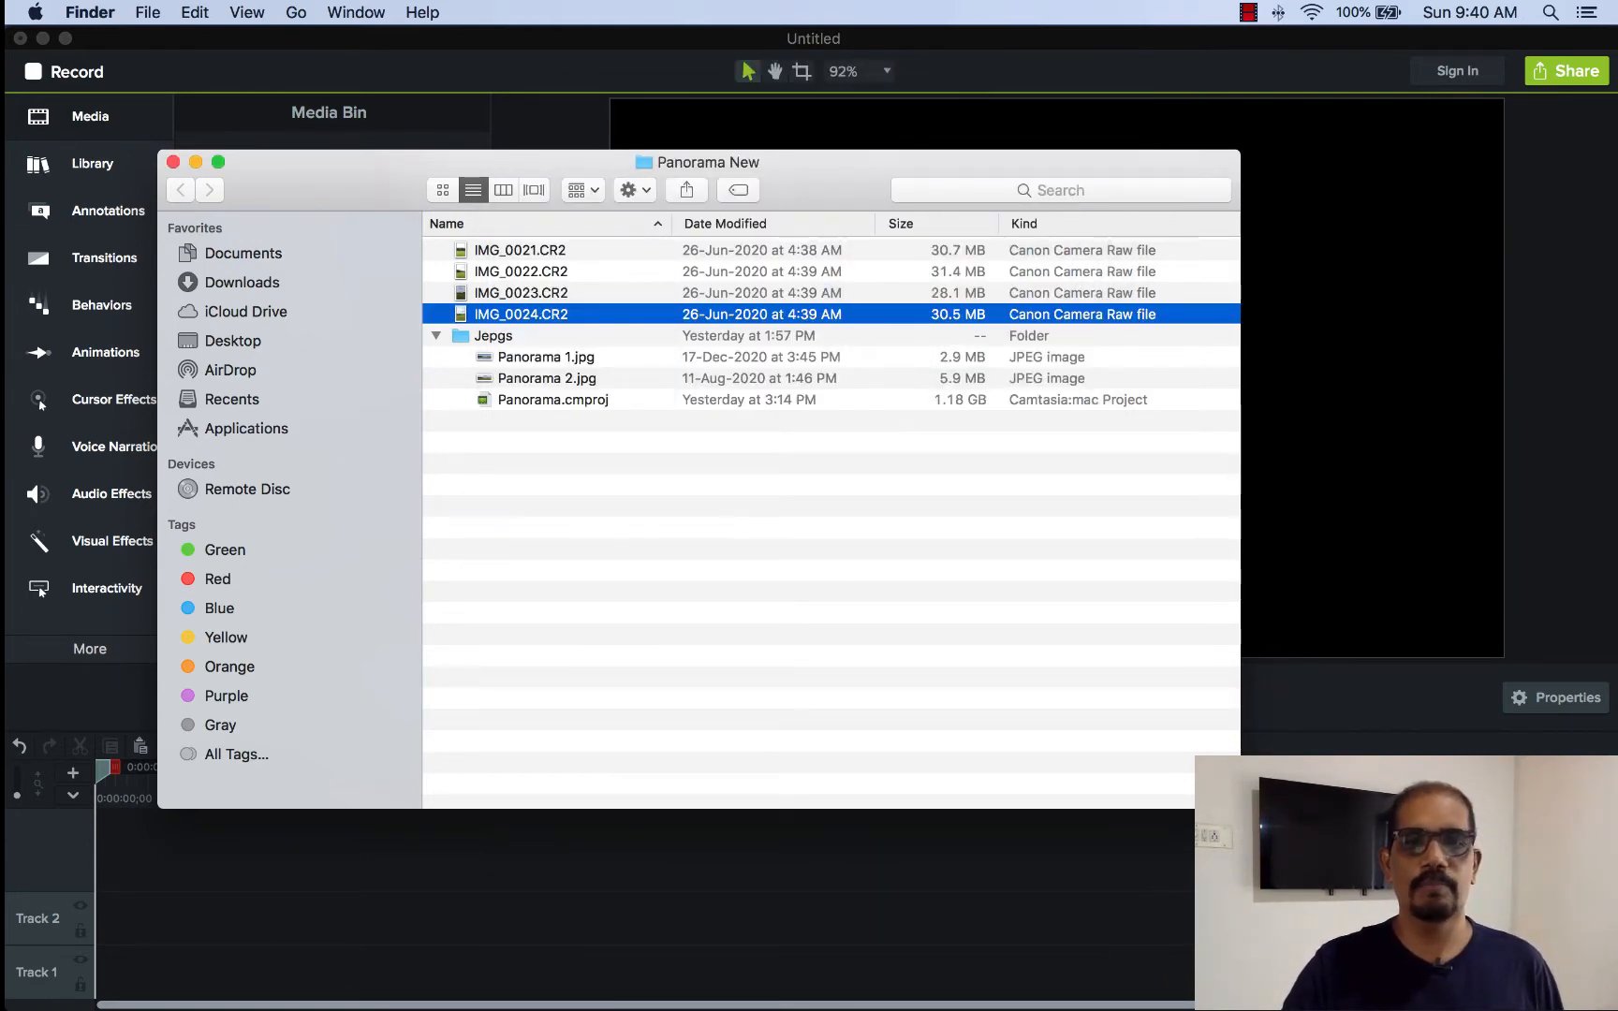
- Switch to Adobe Photoshop 2020 and start the Photomerge automation
{"action": "mouse_move", "coordinate": [1180, 1008]}
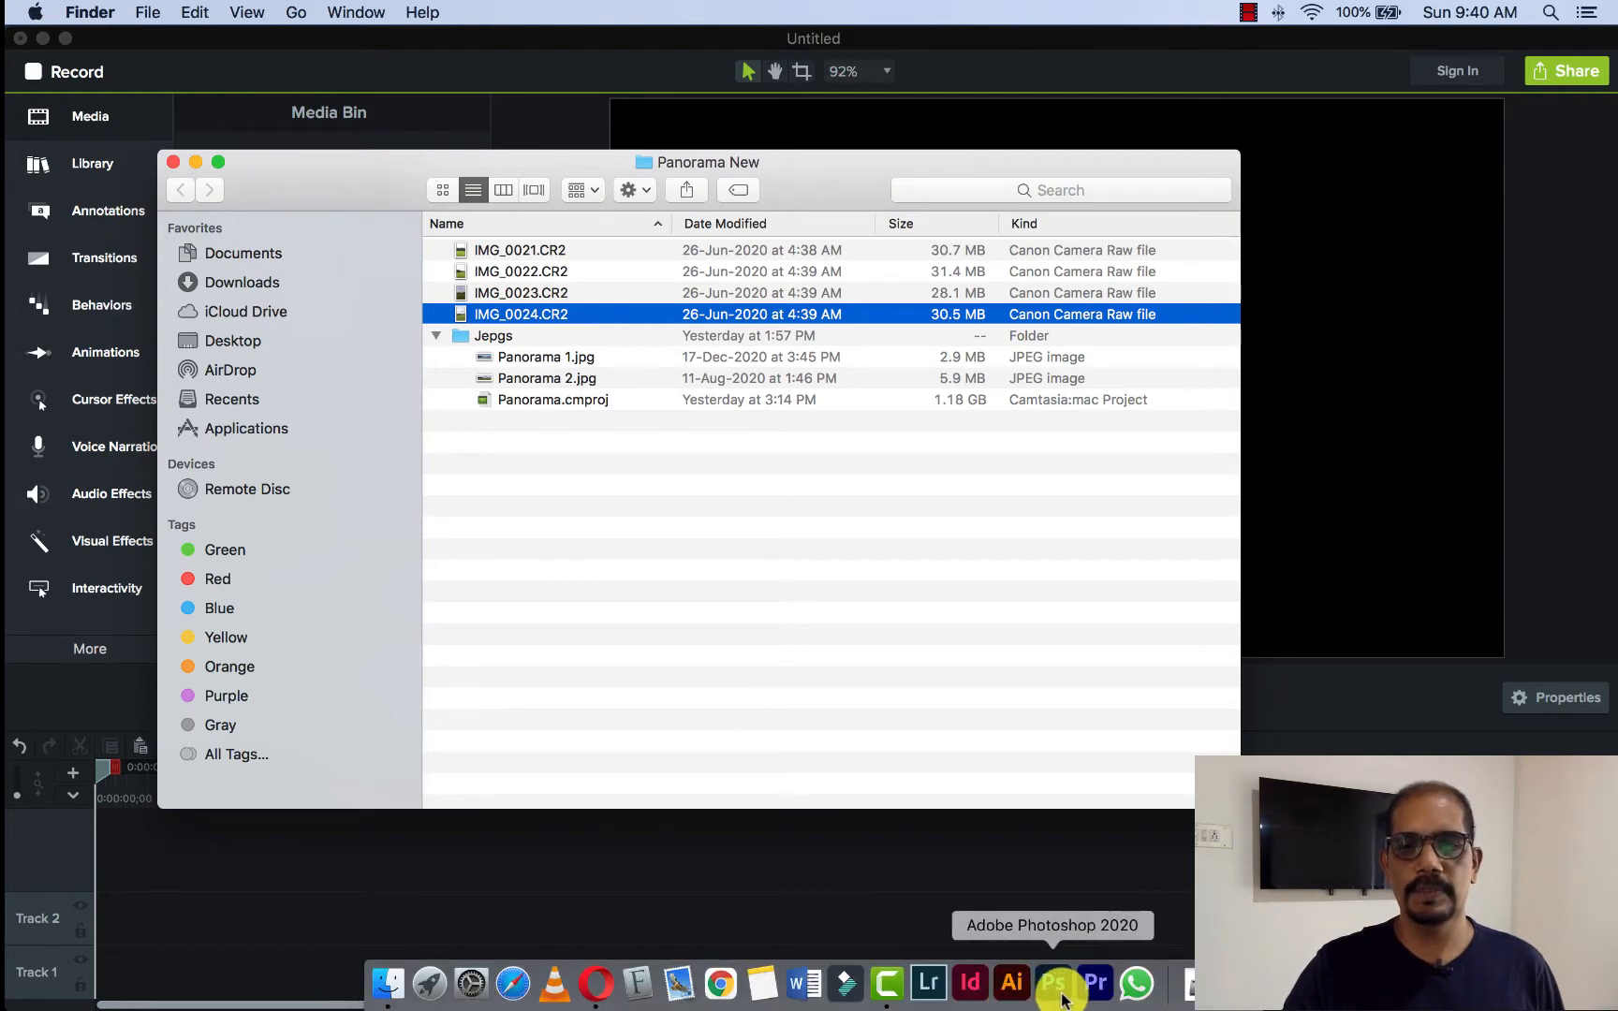
{"action": "left_click", "coordinate": [1061, 998]}
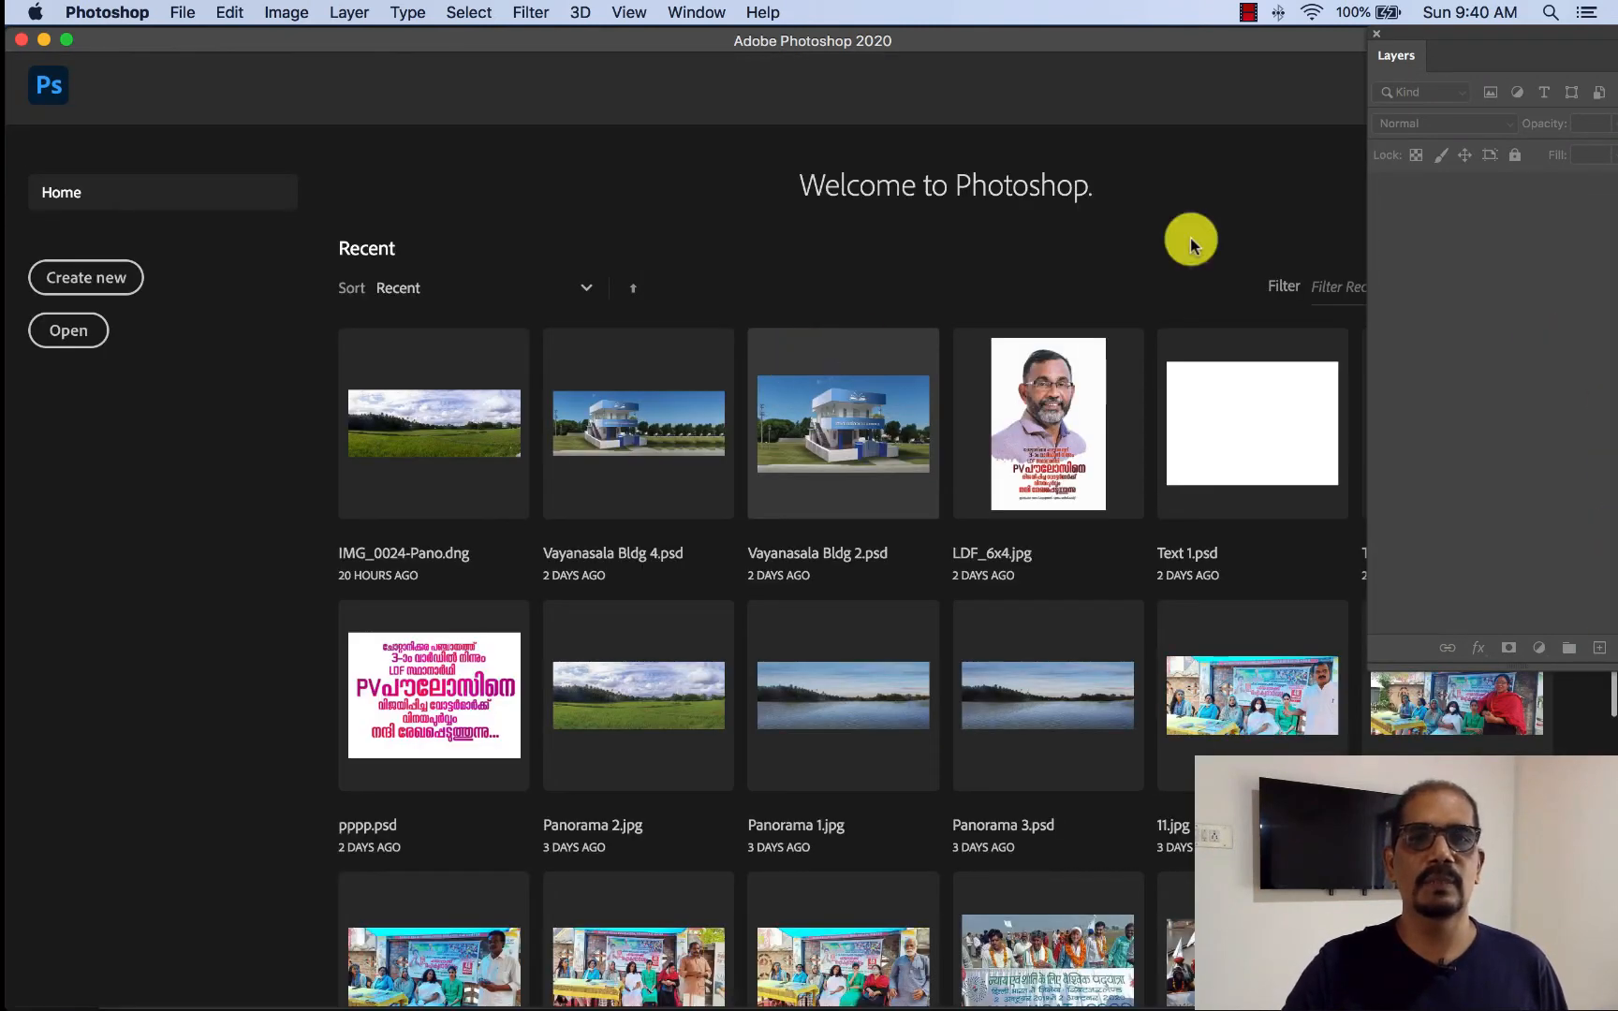
{"action": "left_click", "coordinate": [181, 13]}
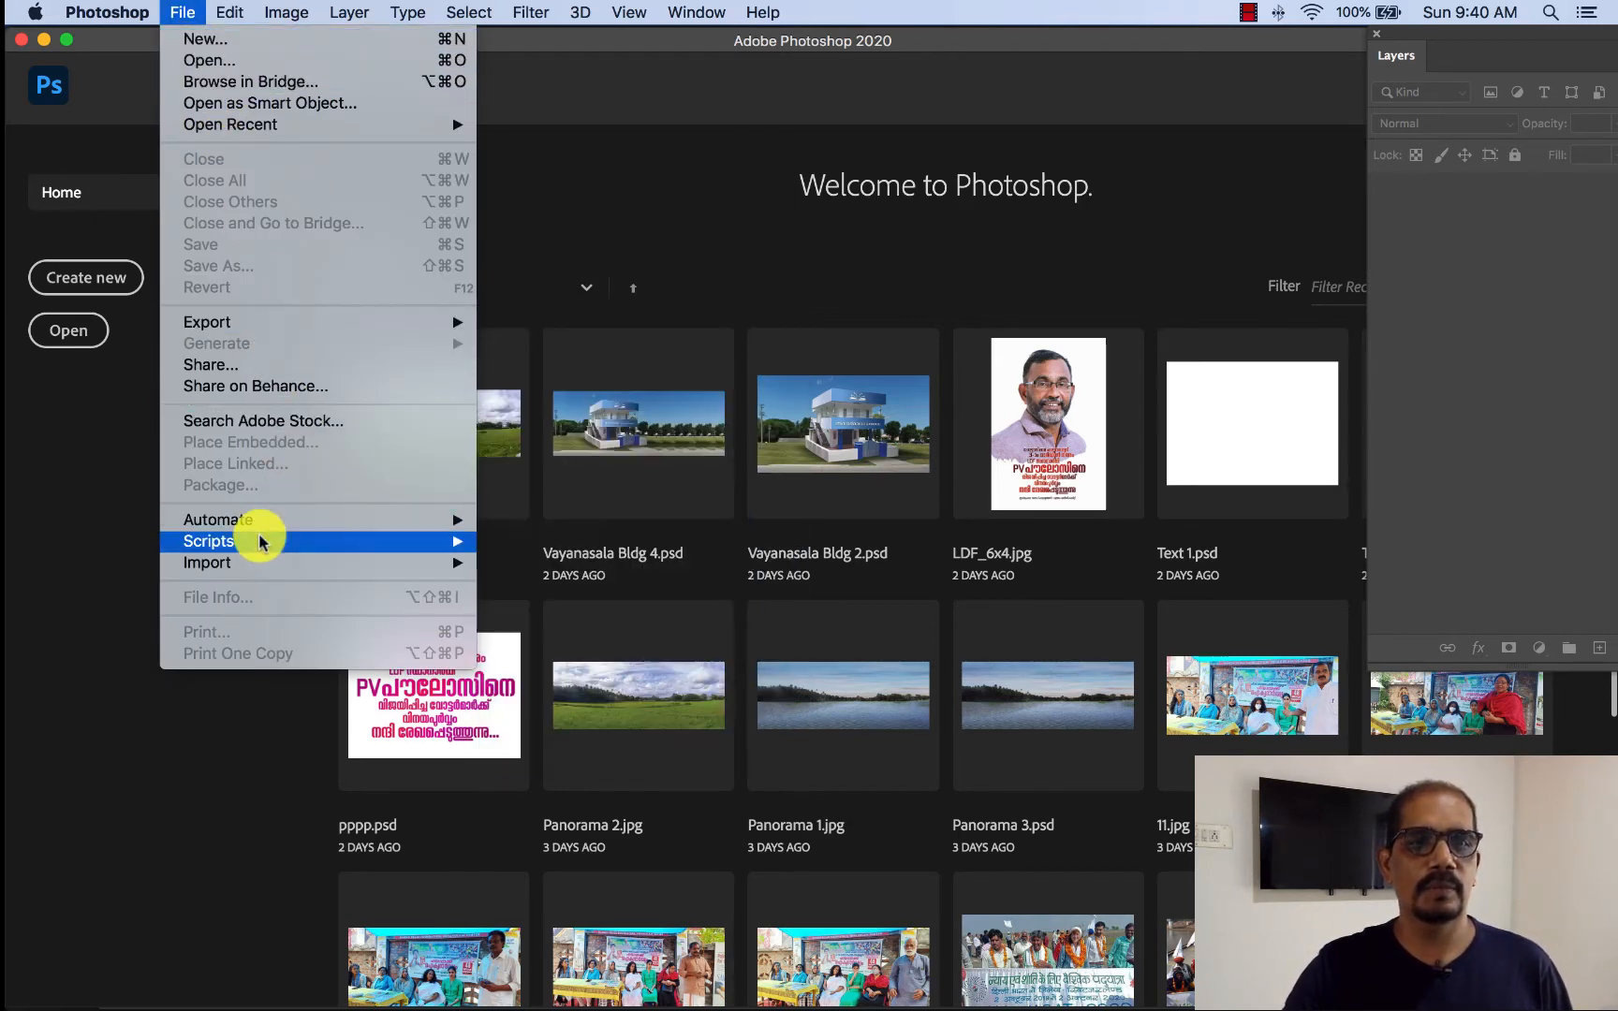
{"action": "mouse_move", "coordinate": [265, 531]}
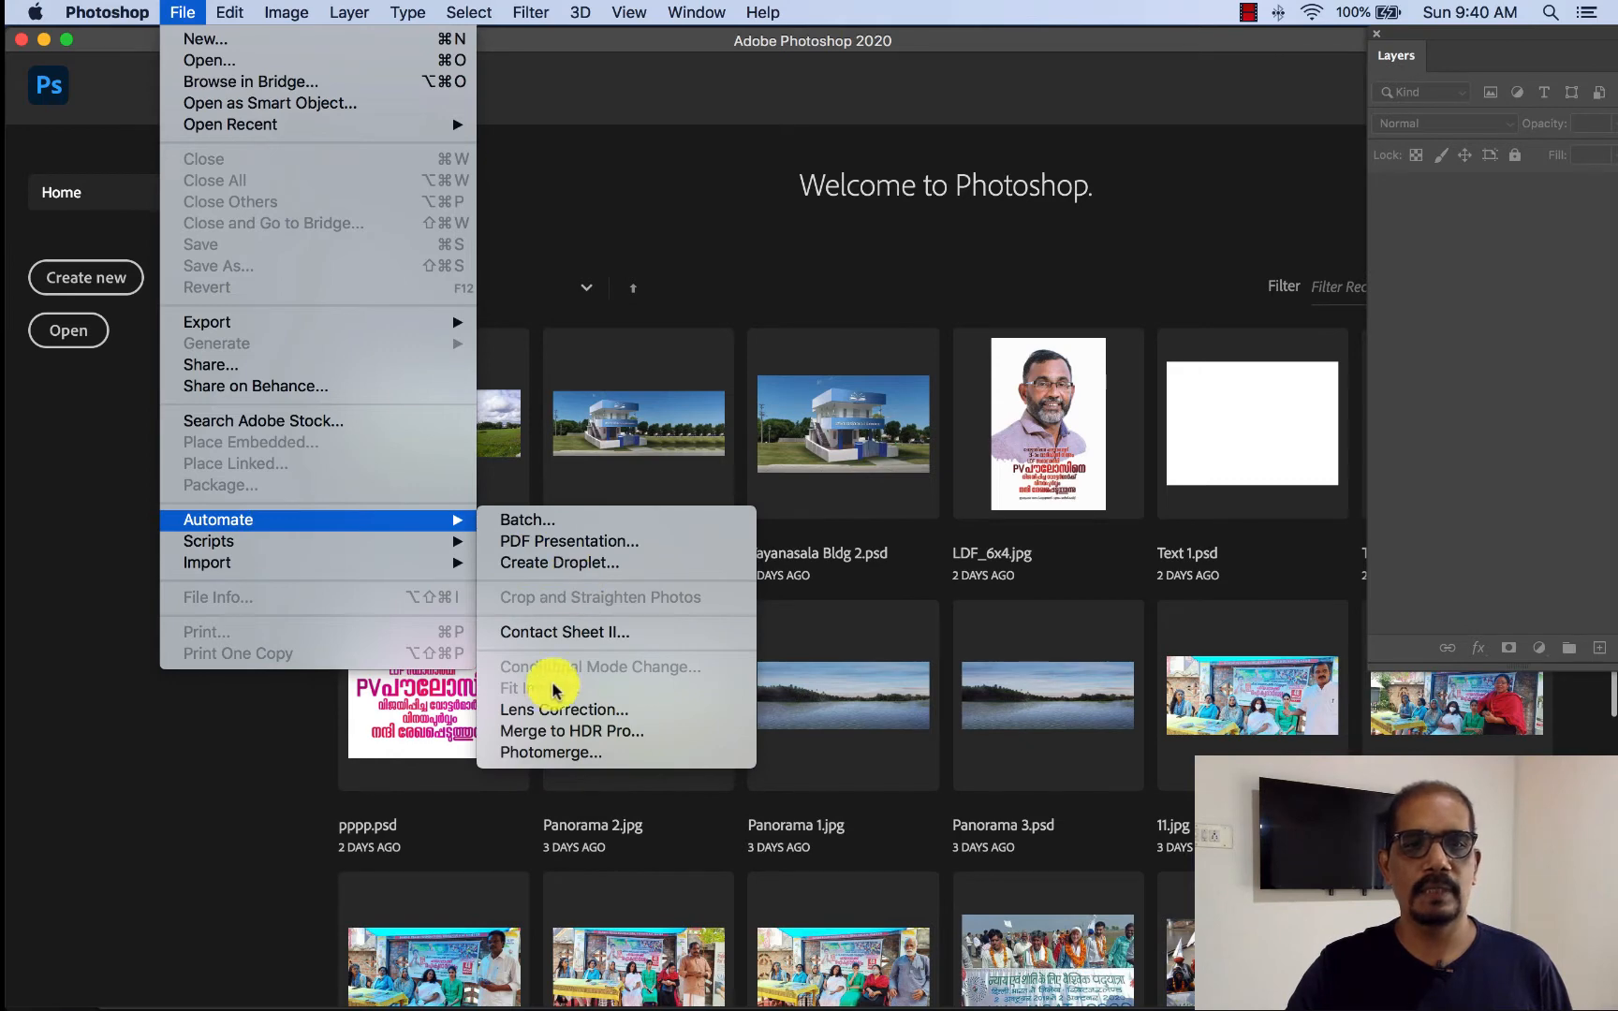
{"action": "left_click", "coordinate": [550, 754]}
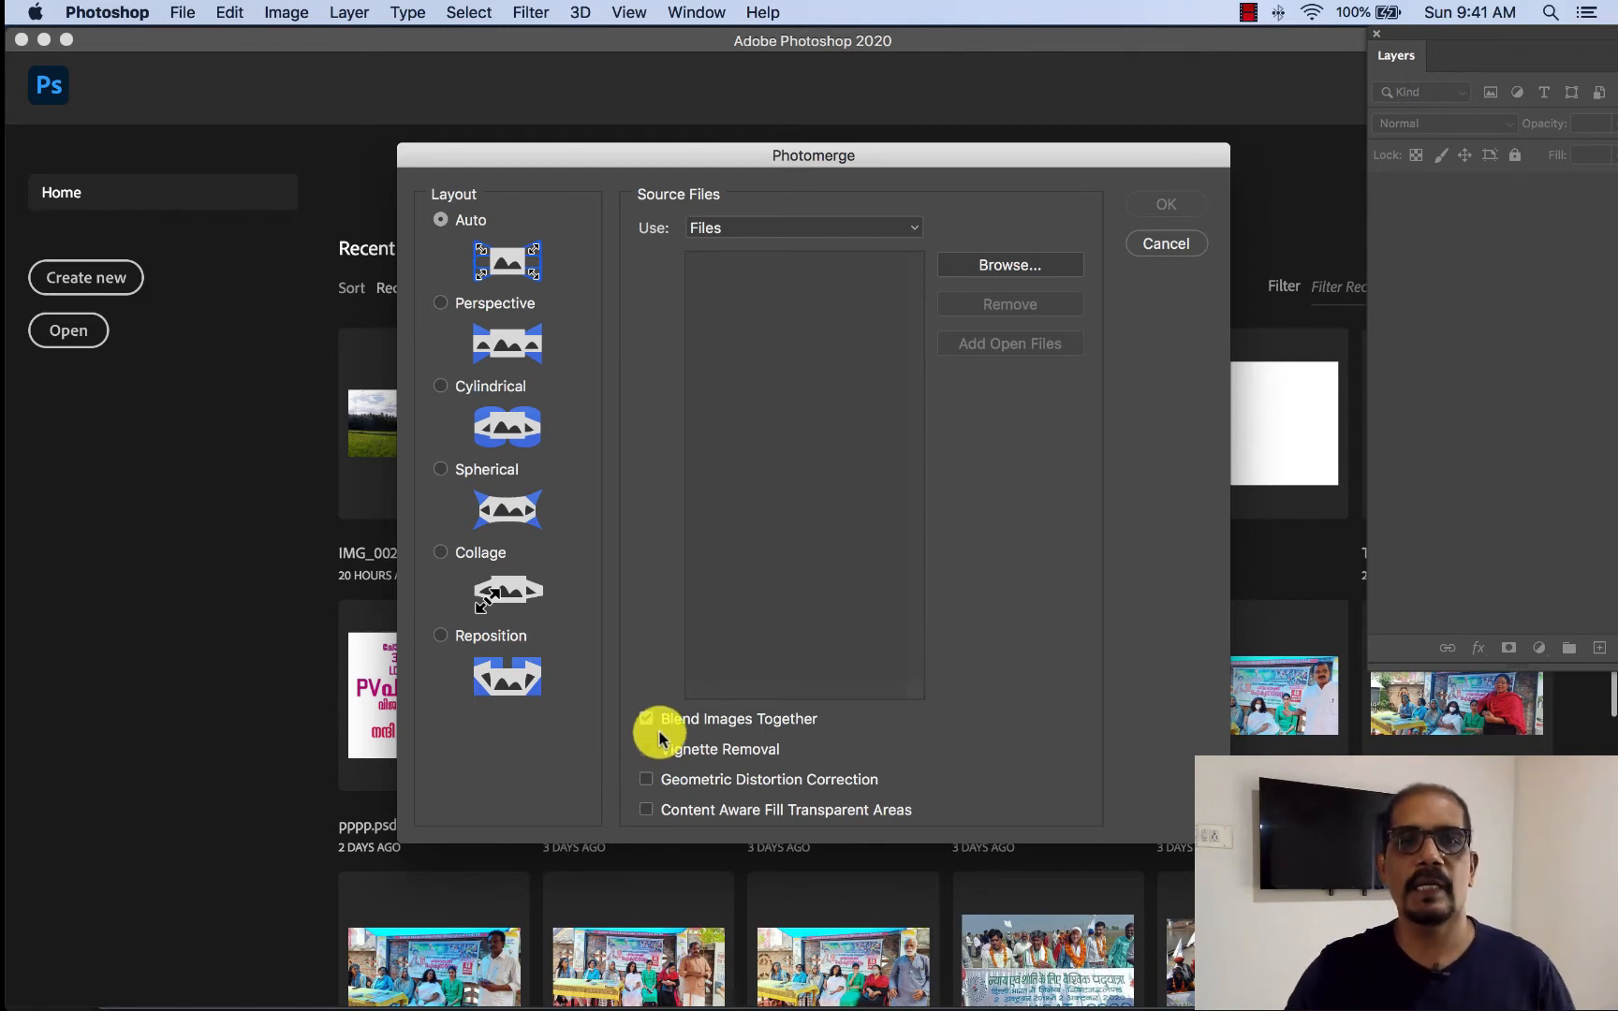
- Load IMG_0021.CR2 through IMG_0024.CR2 from the Panorama New folder and merge them with Auto layout and image blending
{"action": "left_click", "coordinate": [1028, 271]}
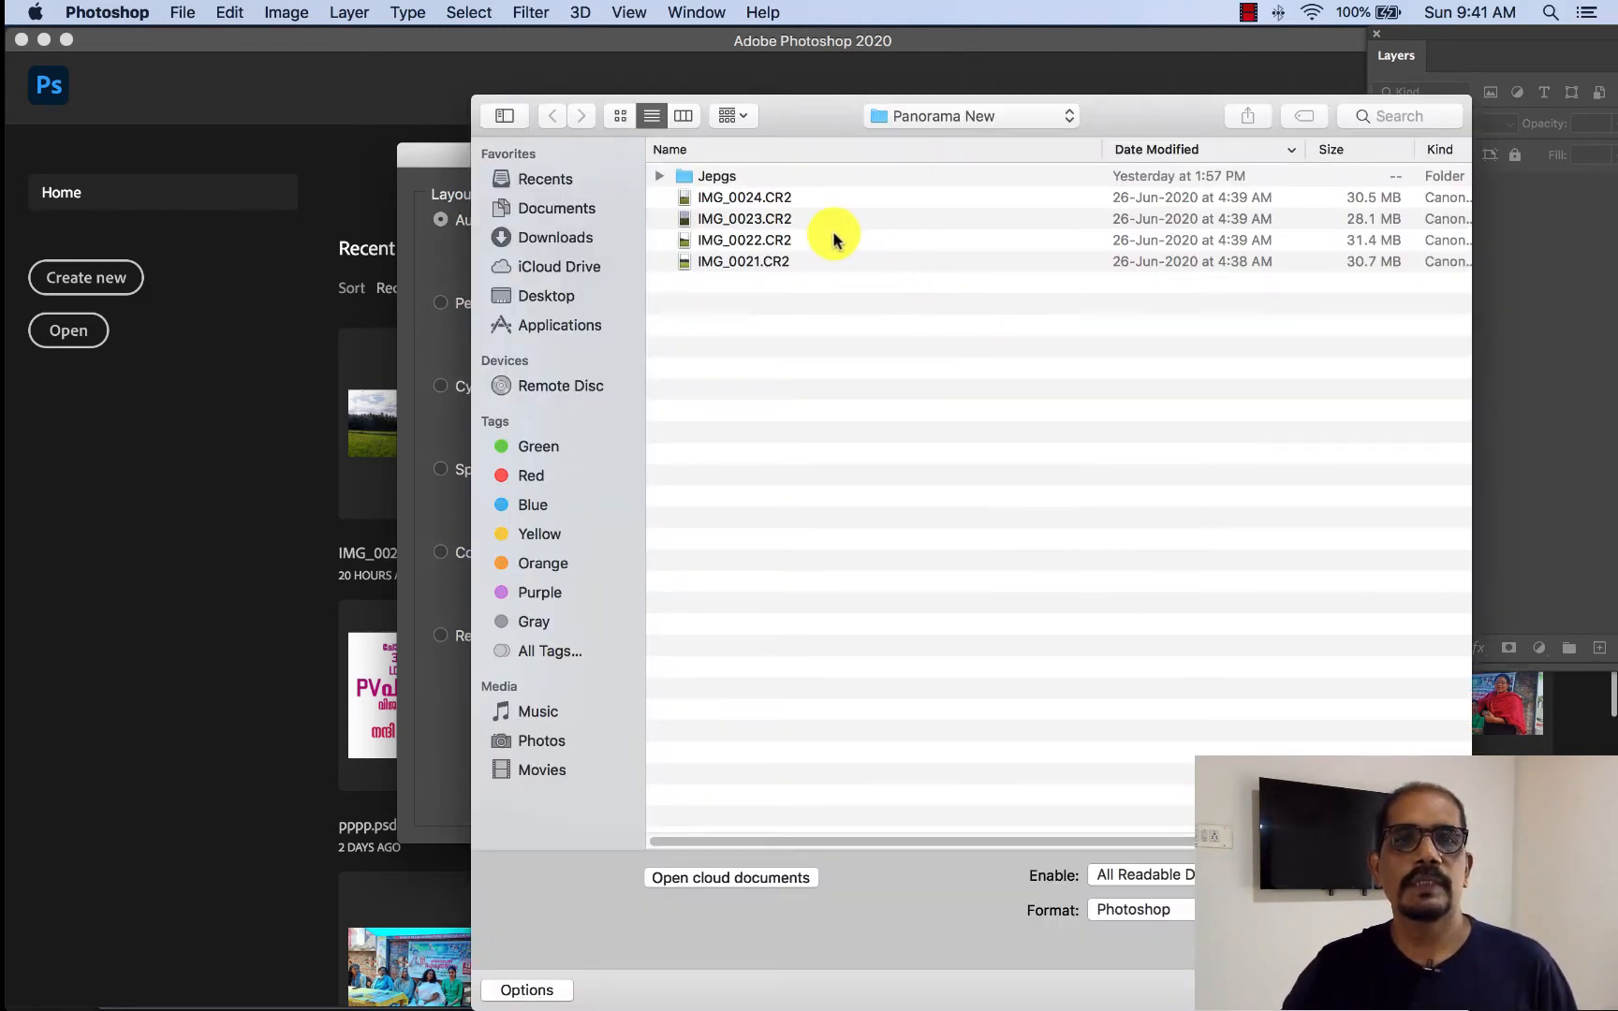
{"action": "left_click", "coordinate": [924, 122]}
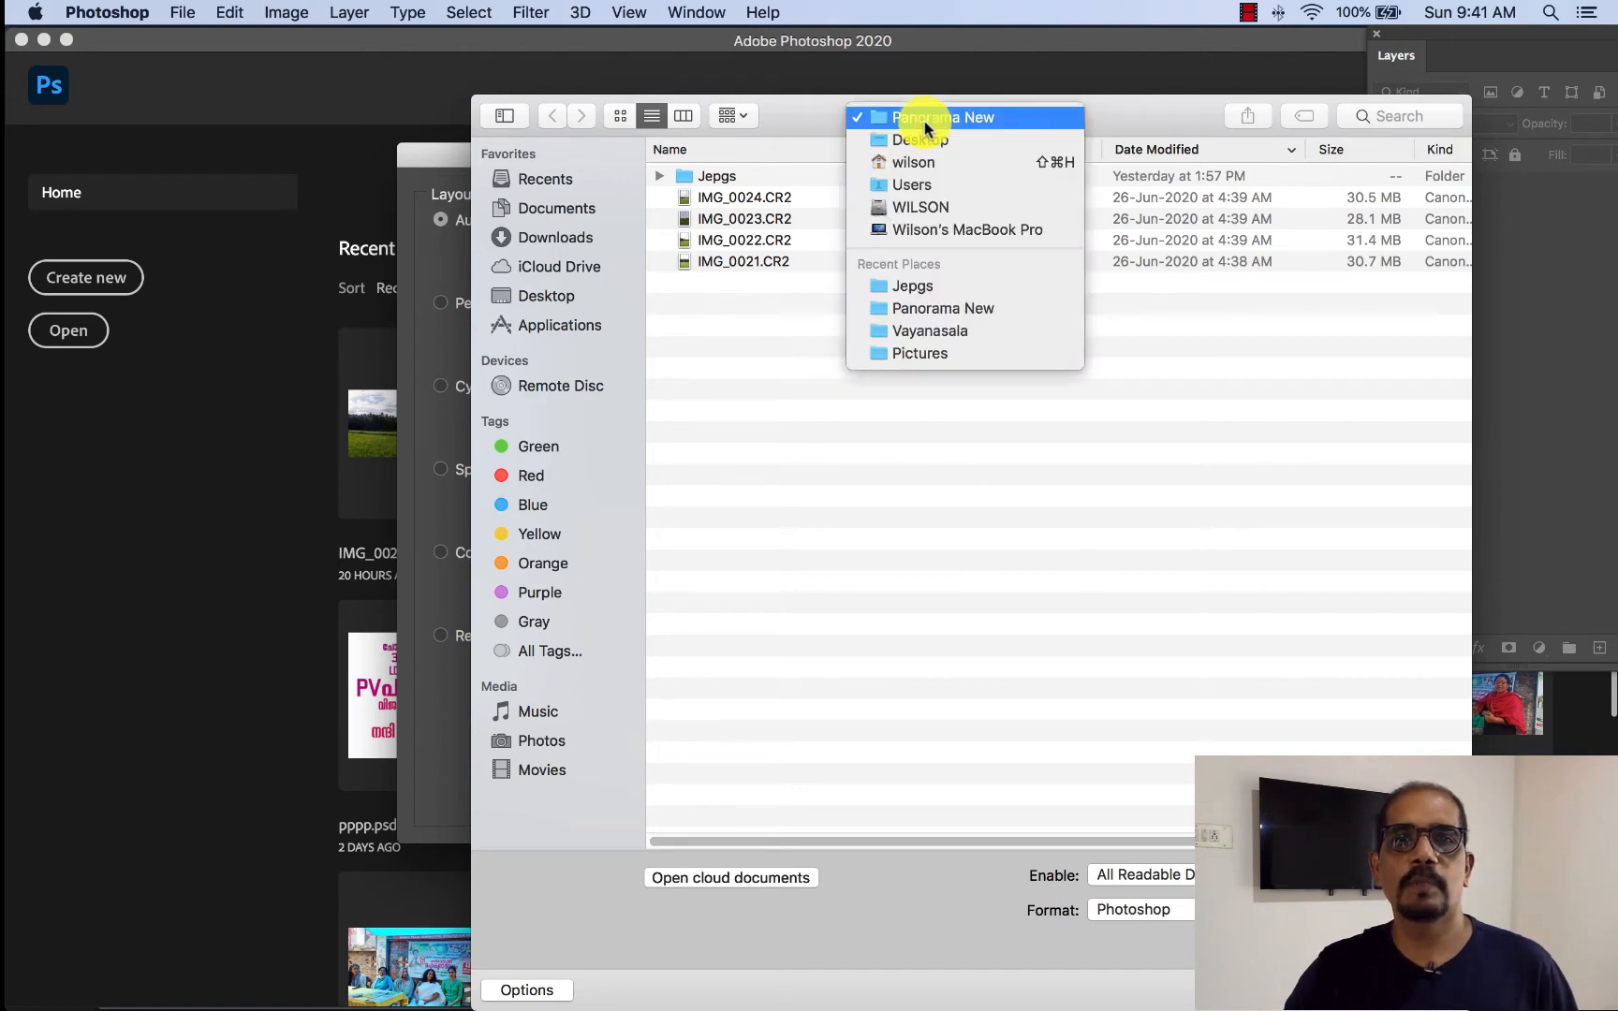
{"action": "left_click", "coordinate": [924, 122]}
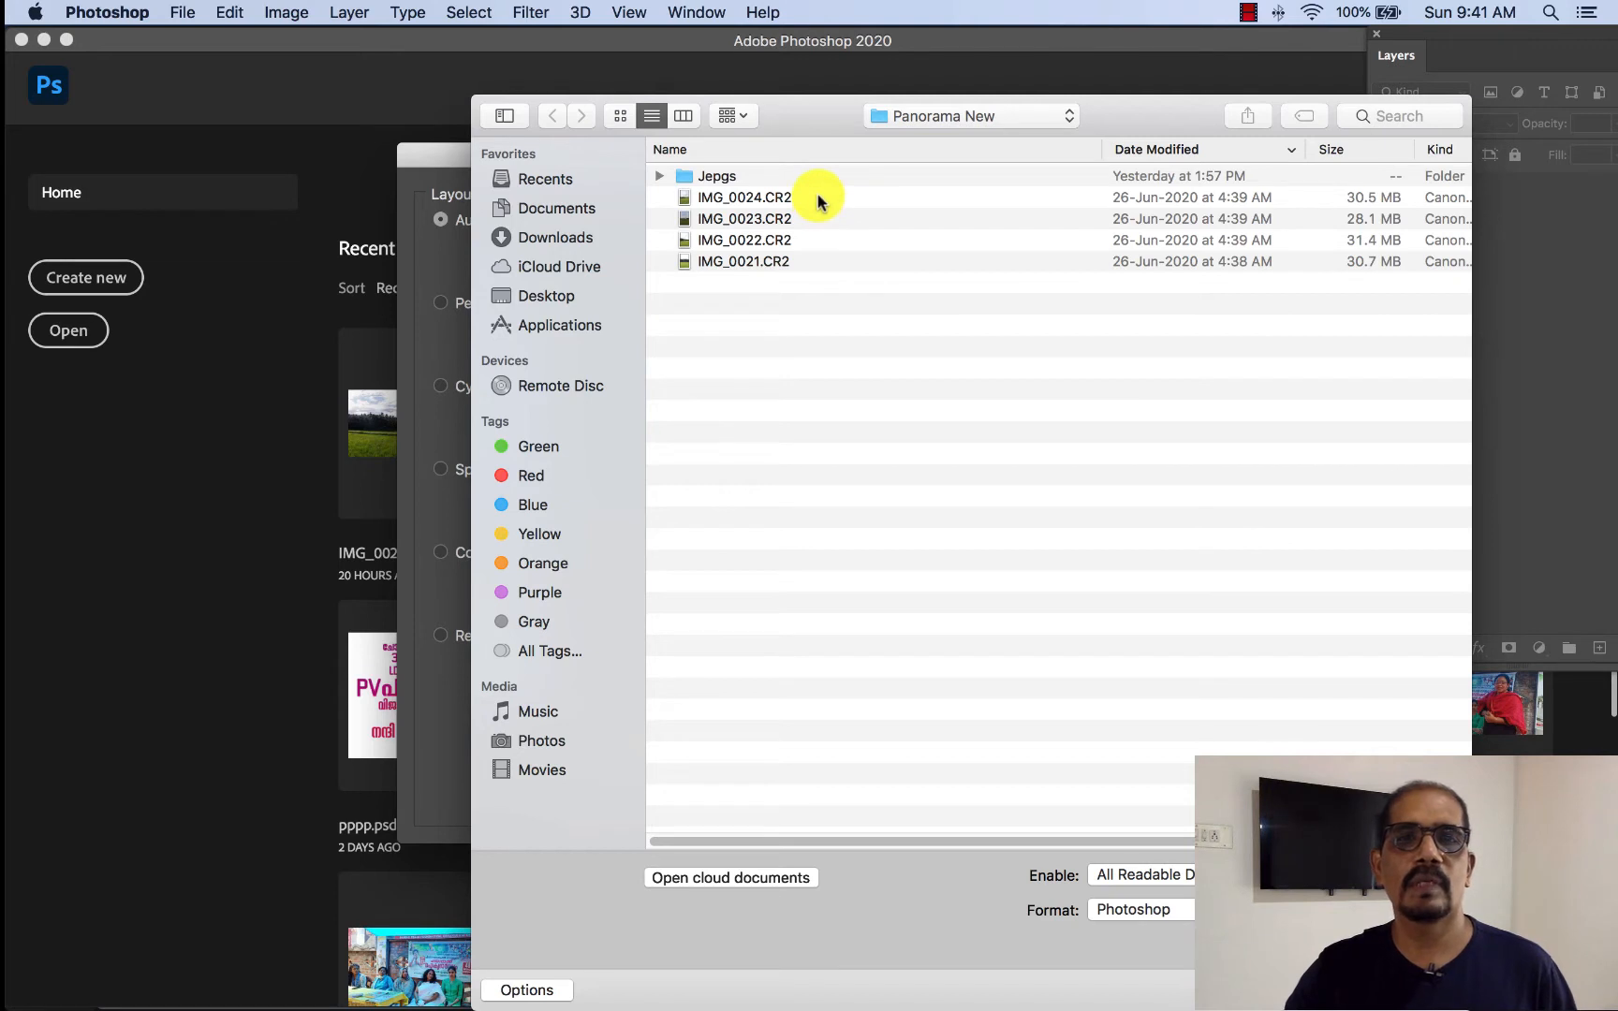
{"action": "left_click_drag", "start_coordinate": [817, 198], "coordinate": [826, 264]}
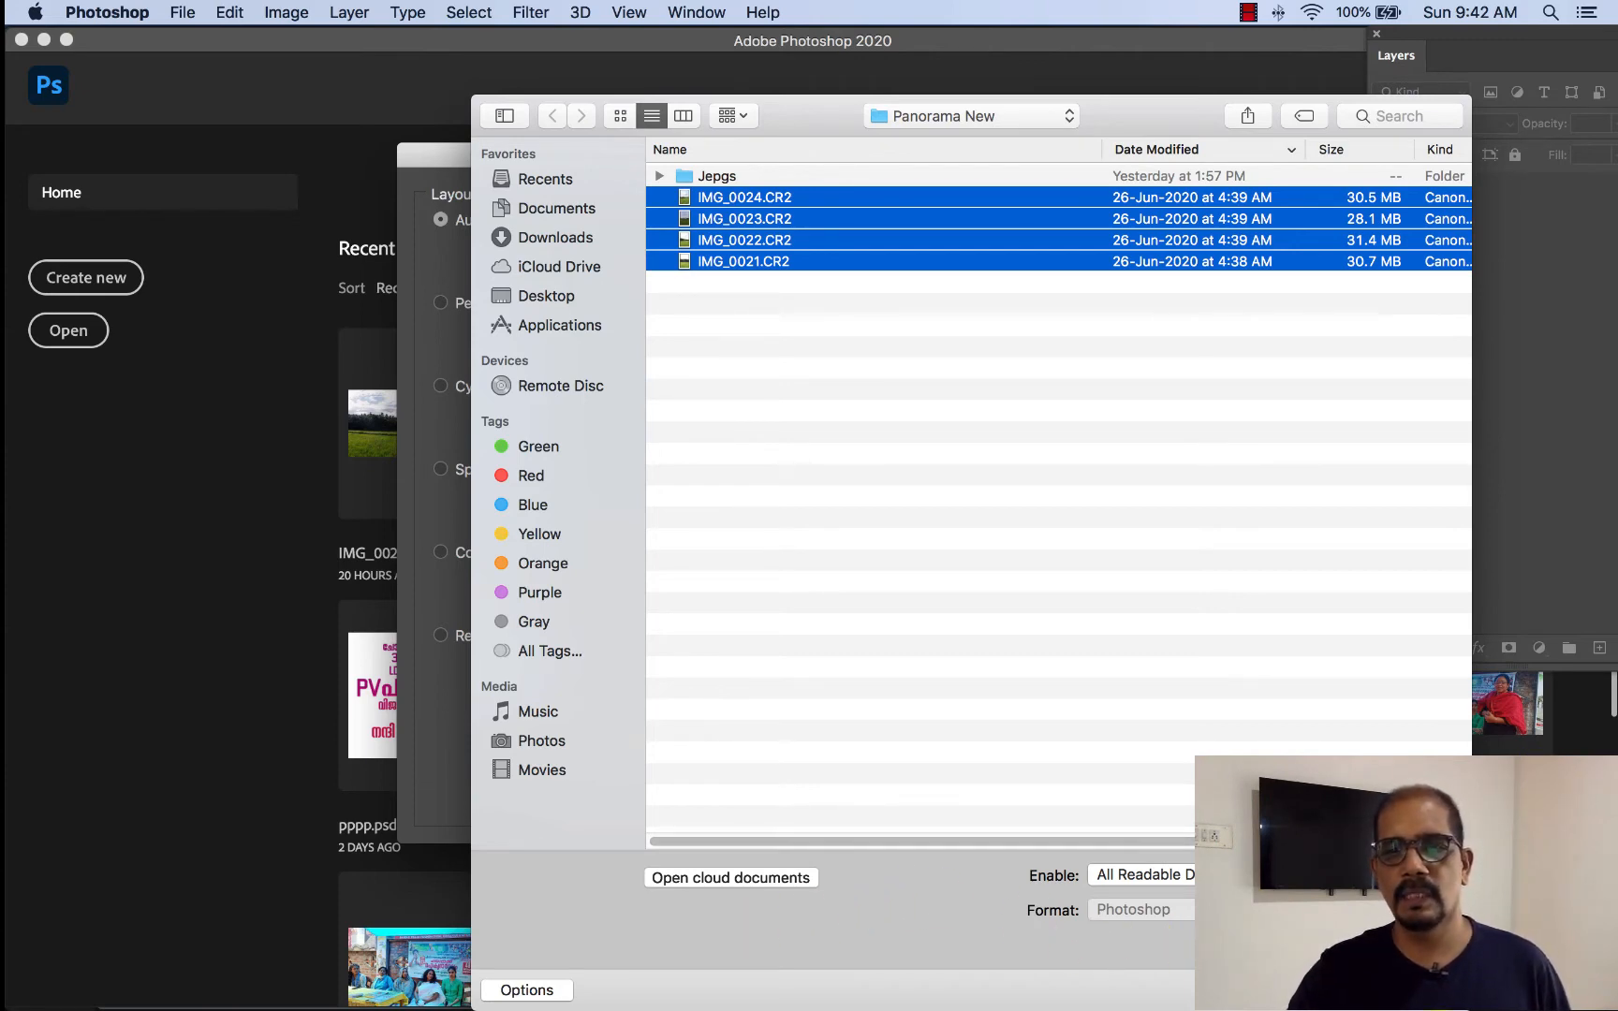
{"action": "left_click", "coordinate": [1423, 989]}
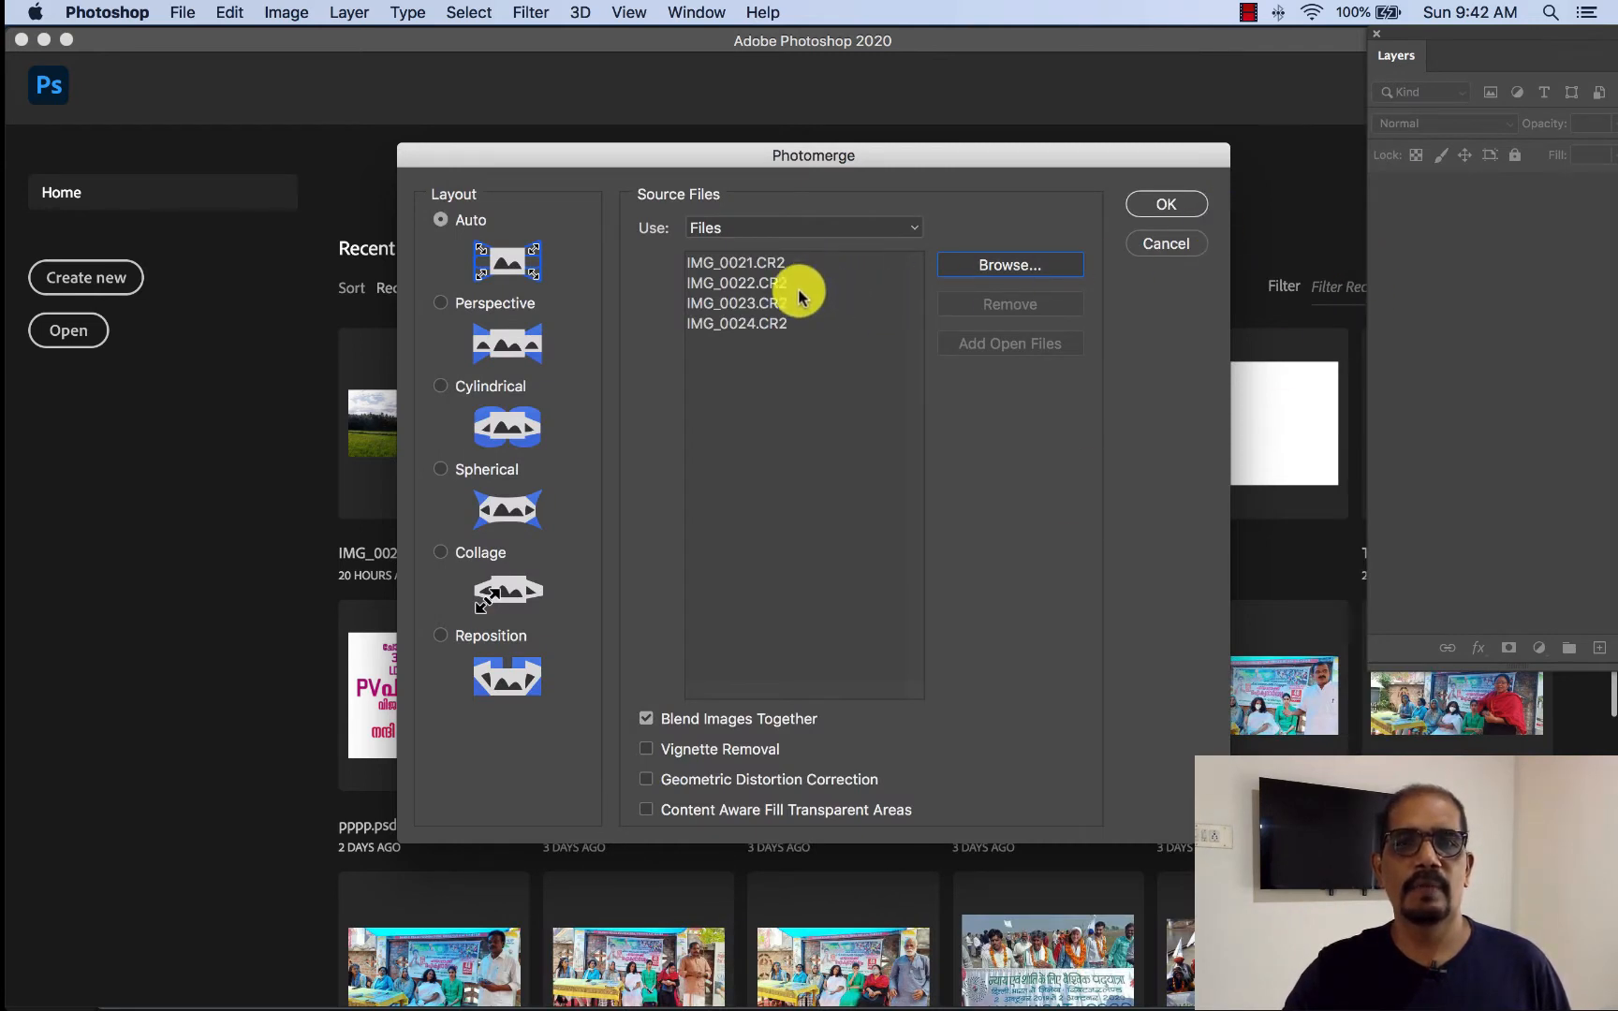
{"action": "left_click", "coordinate": [1182, 205]}
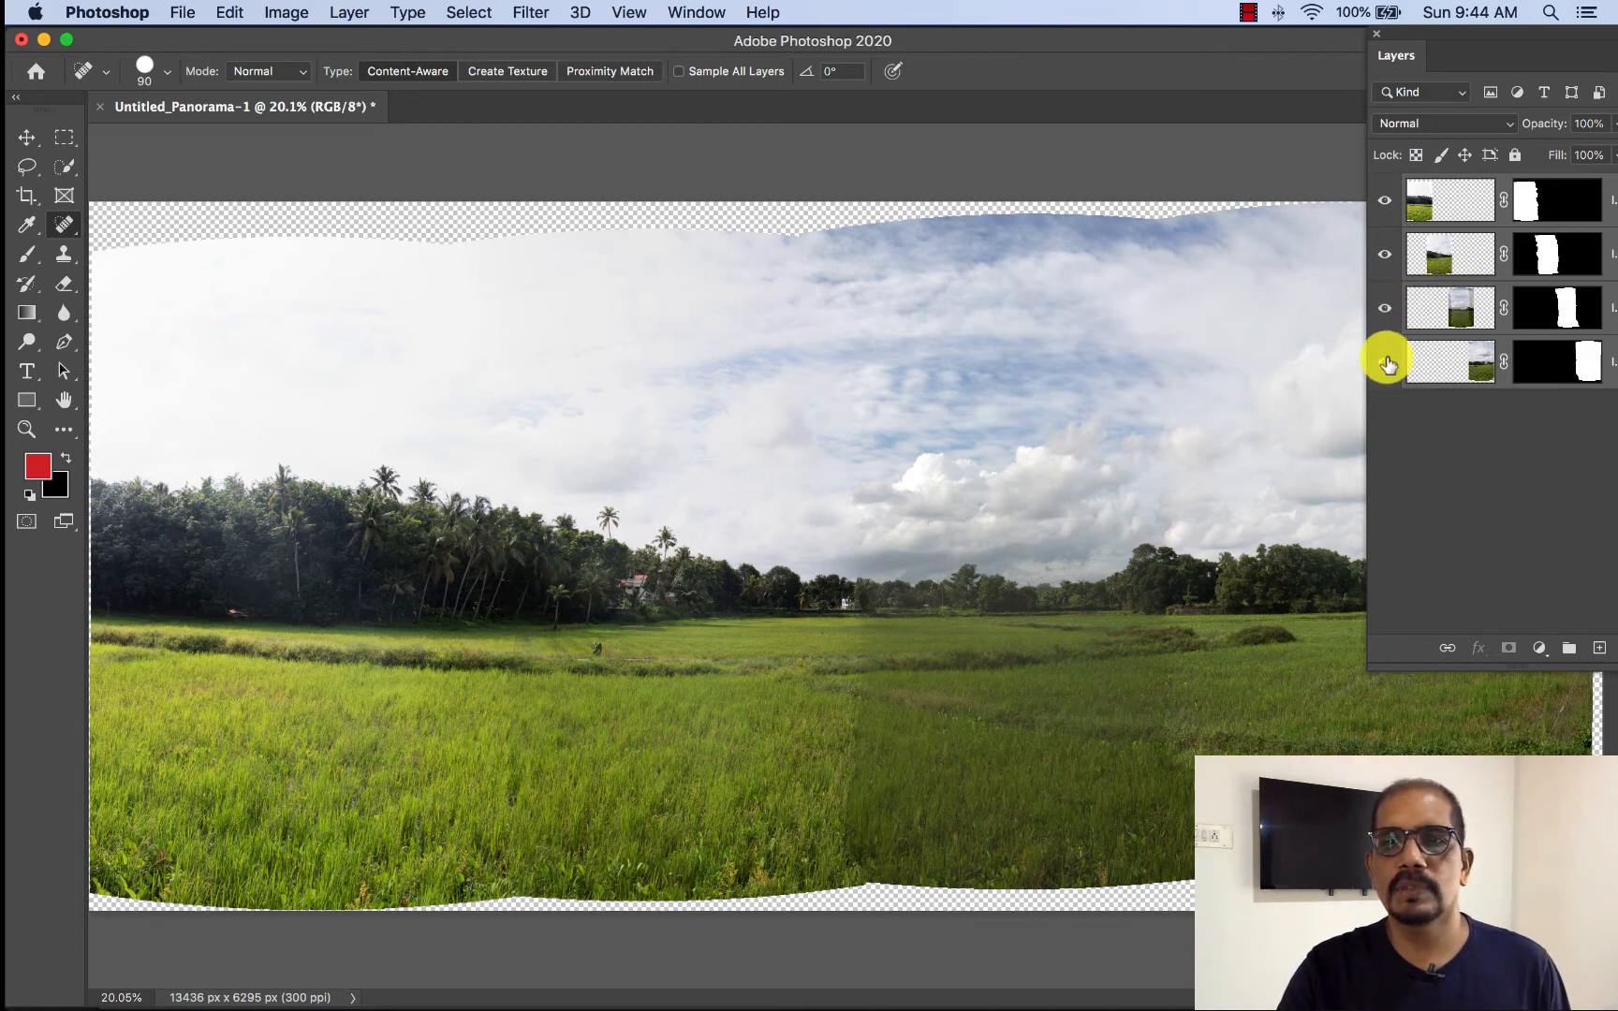
- Hide and reshow the third photo's layer and select its mask to examine how it blends into the panorama
{"action": "left_click", "coordinate": [1385, 309]}
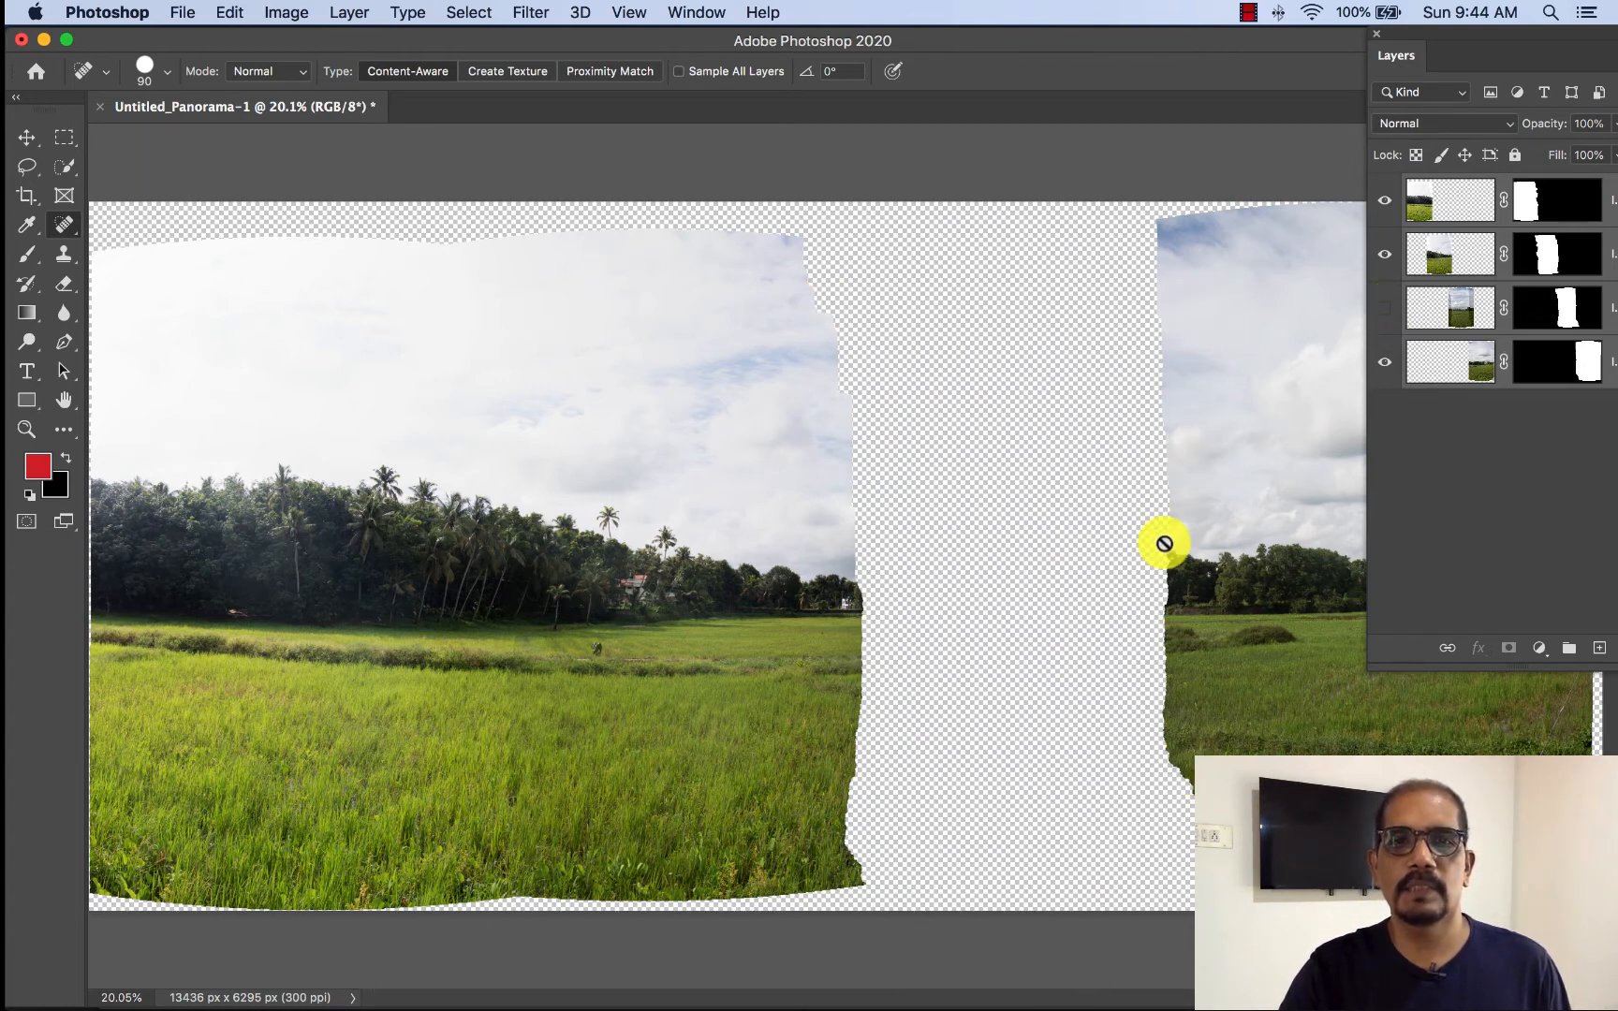
{"action": "left_click", "coordinate": [1384, 316]}
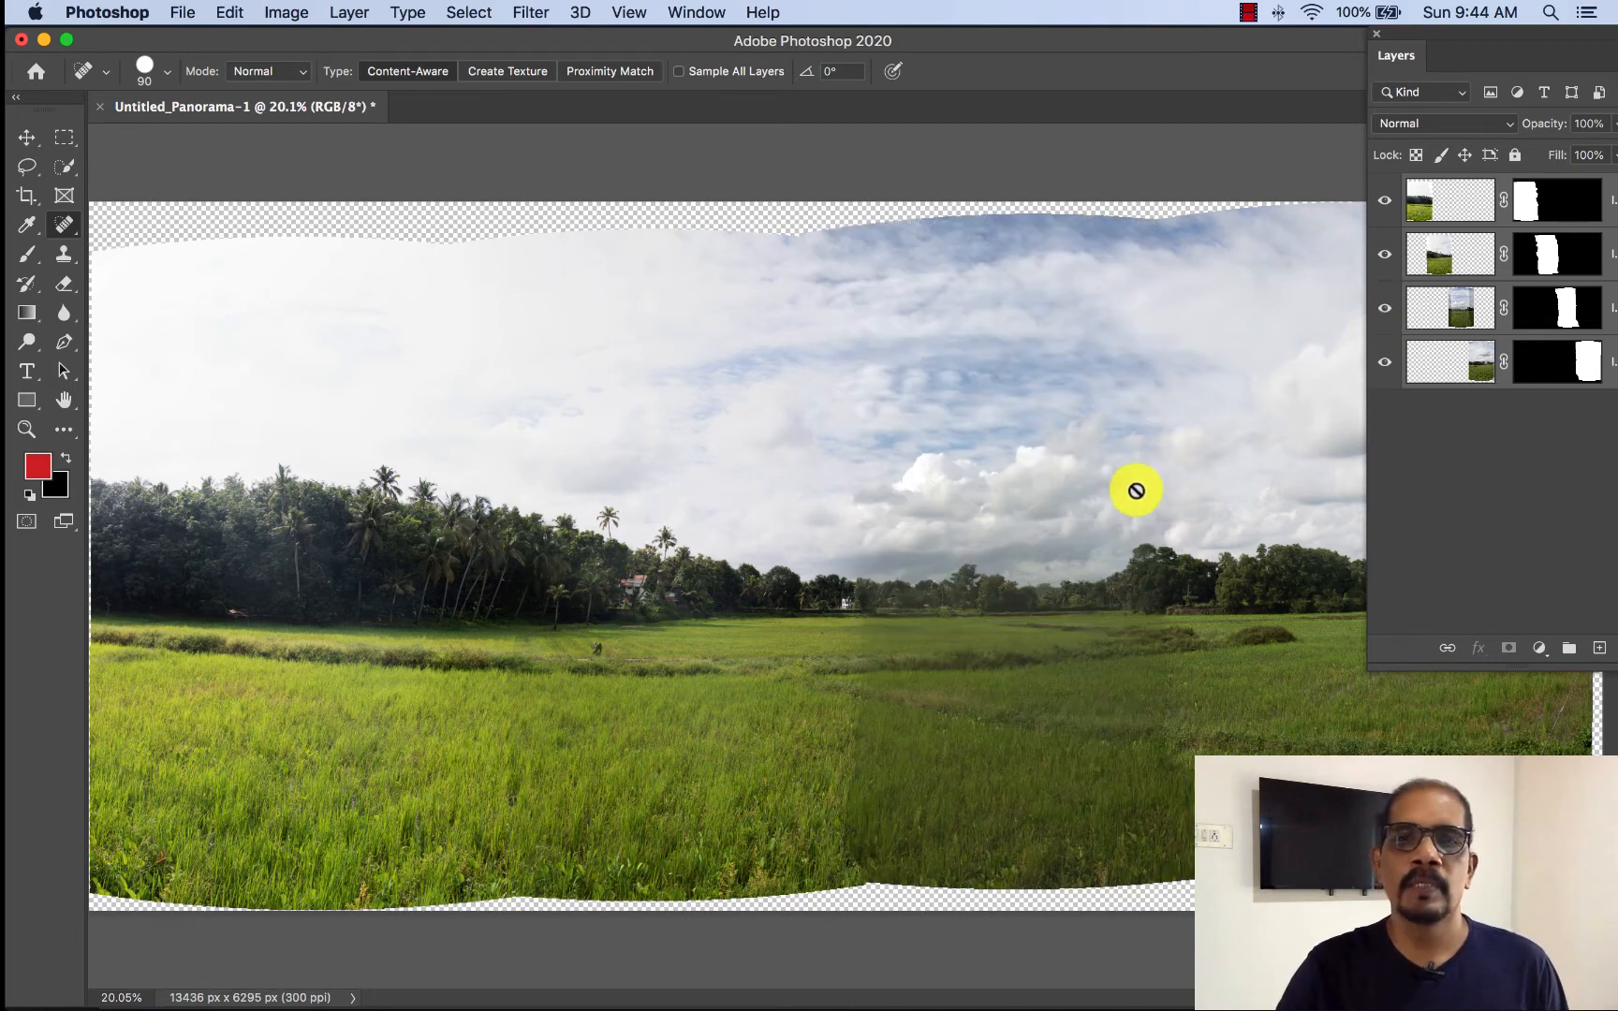
{"action": "left_click", "coordinate": [1566, 308]}
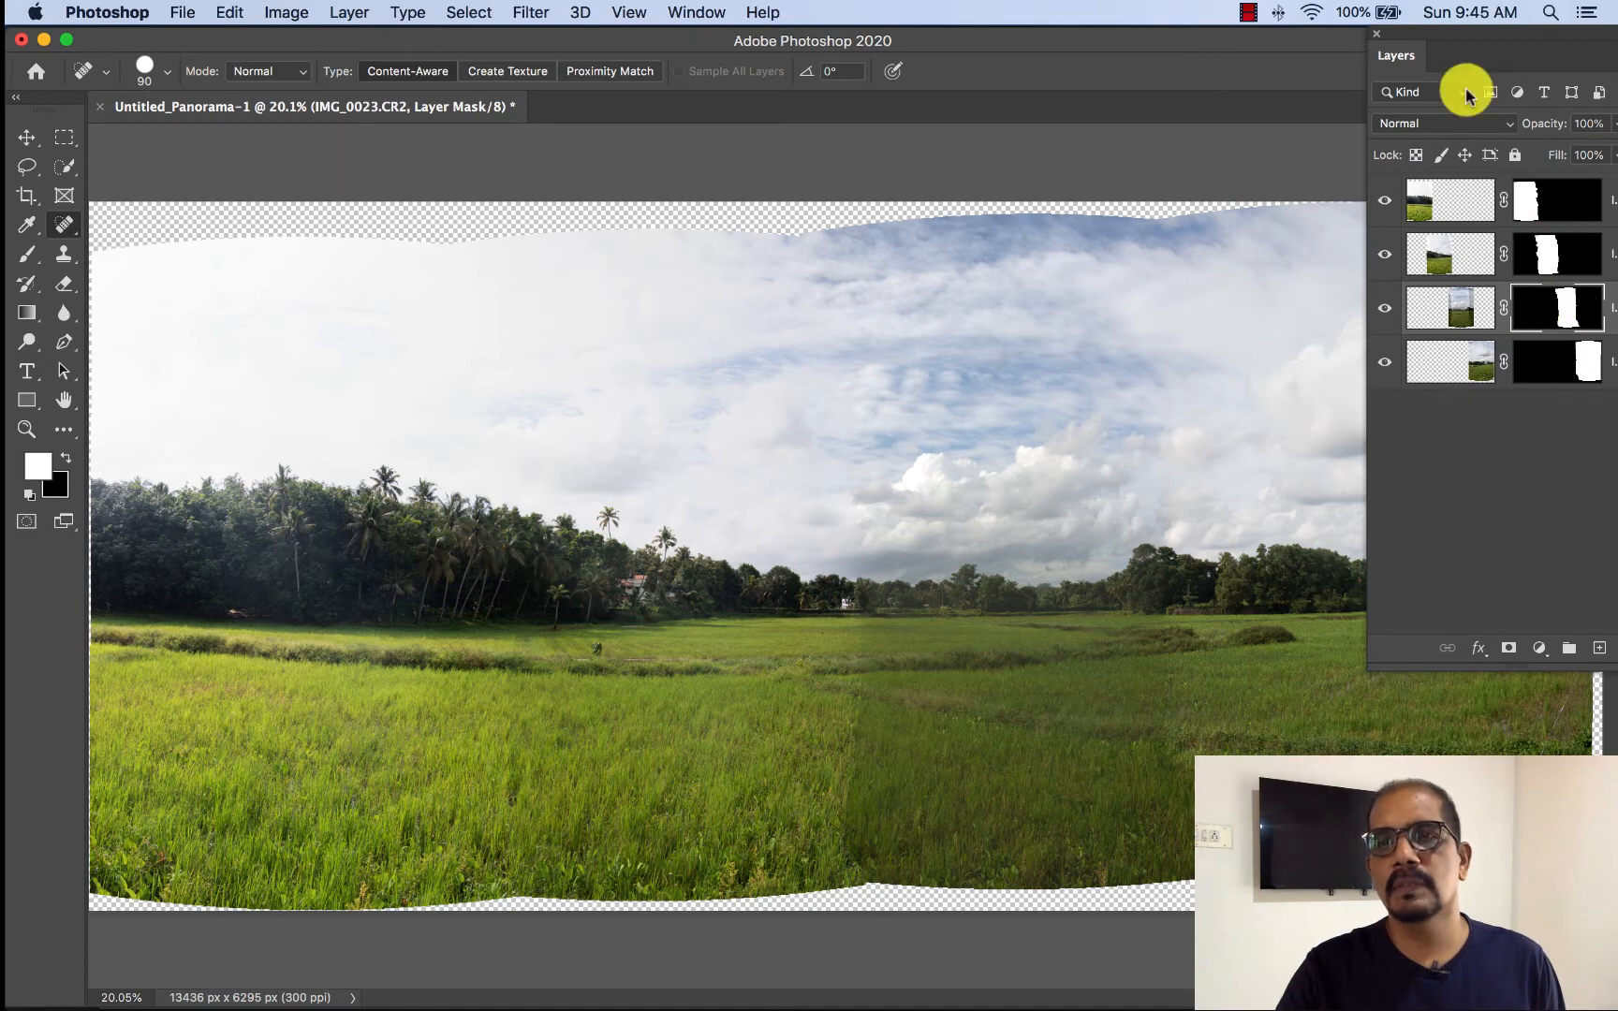
- Move the floating layer list and resize it wider so the full layer names are readable
{"action": "left_click_drag", "start_coordinate": [1386, 34], "coordinate": [1290, 34]}
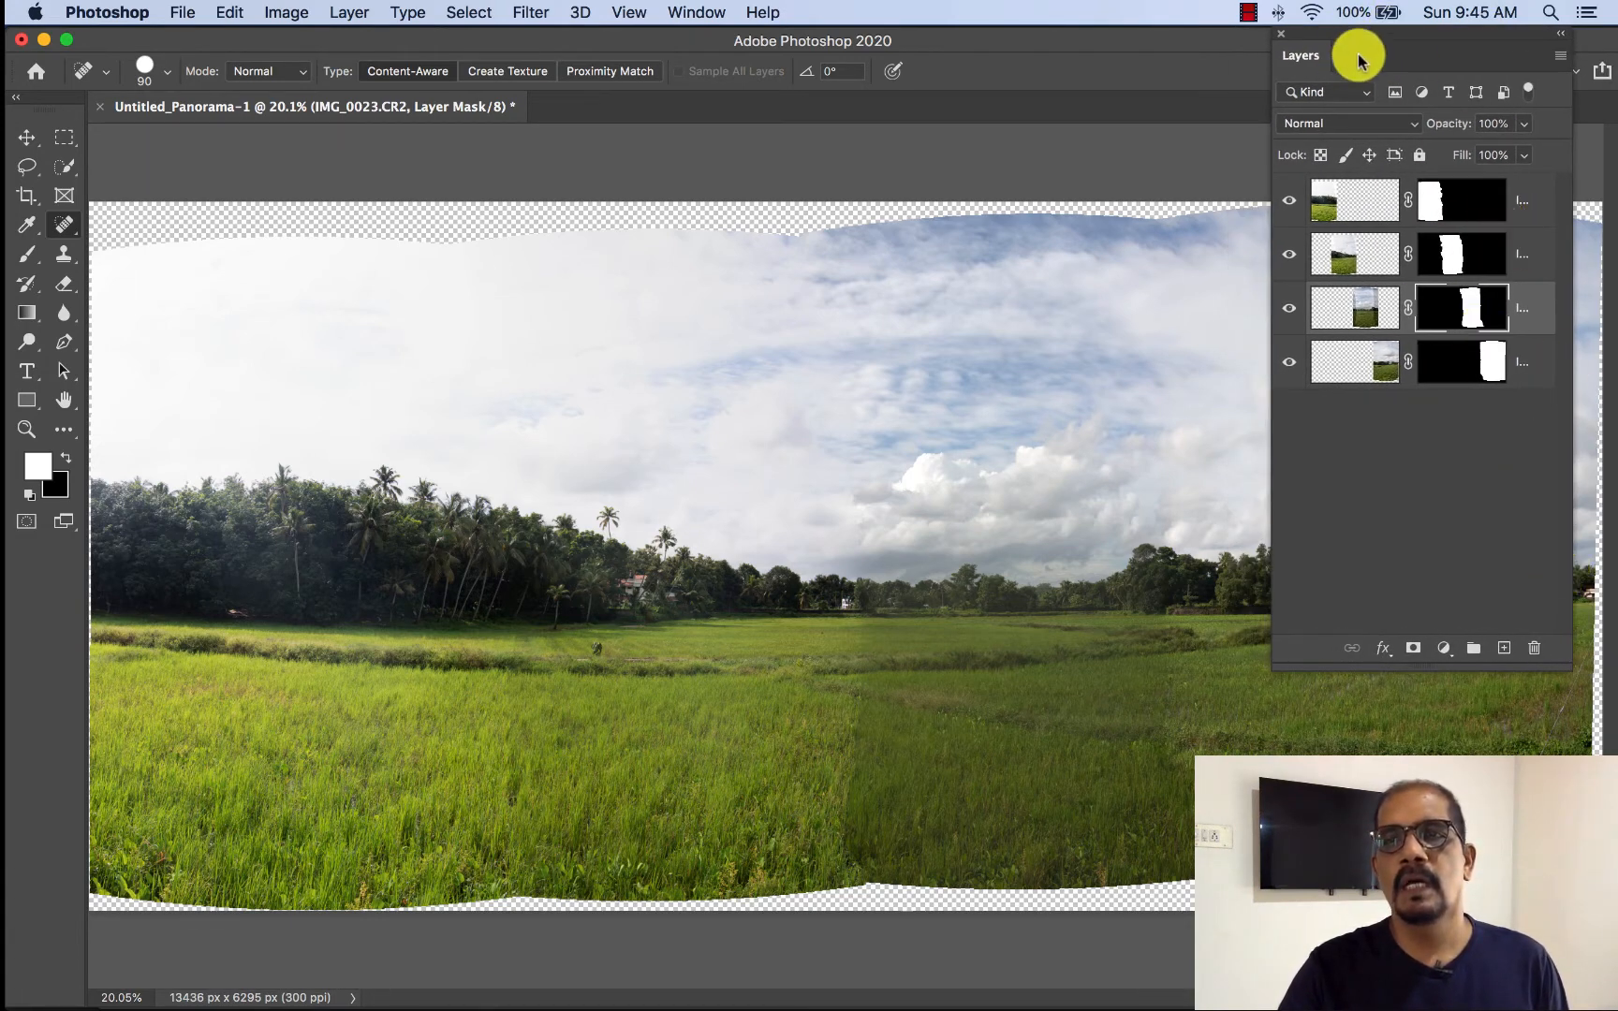
{"action": "left_click_drag", "start_coordinate": [1351, 29], "coordinate": [1202, 54]}
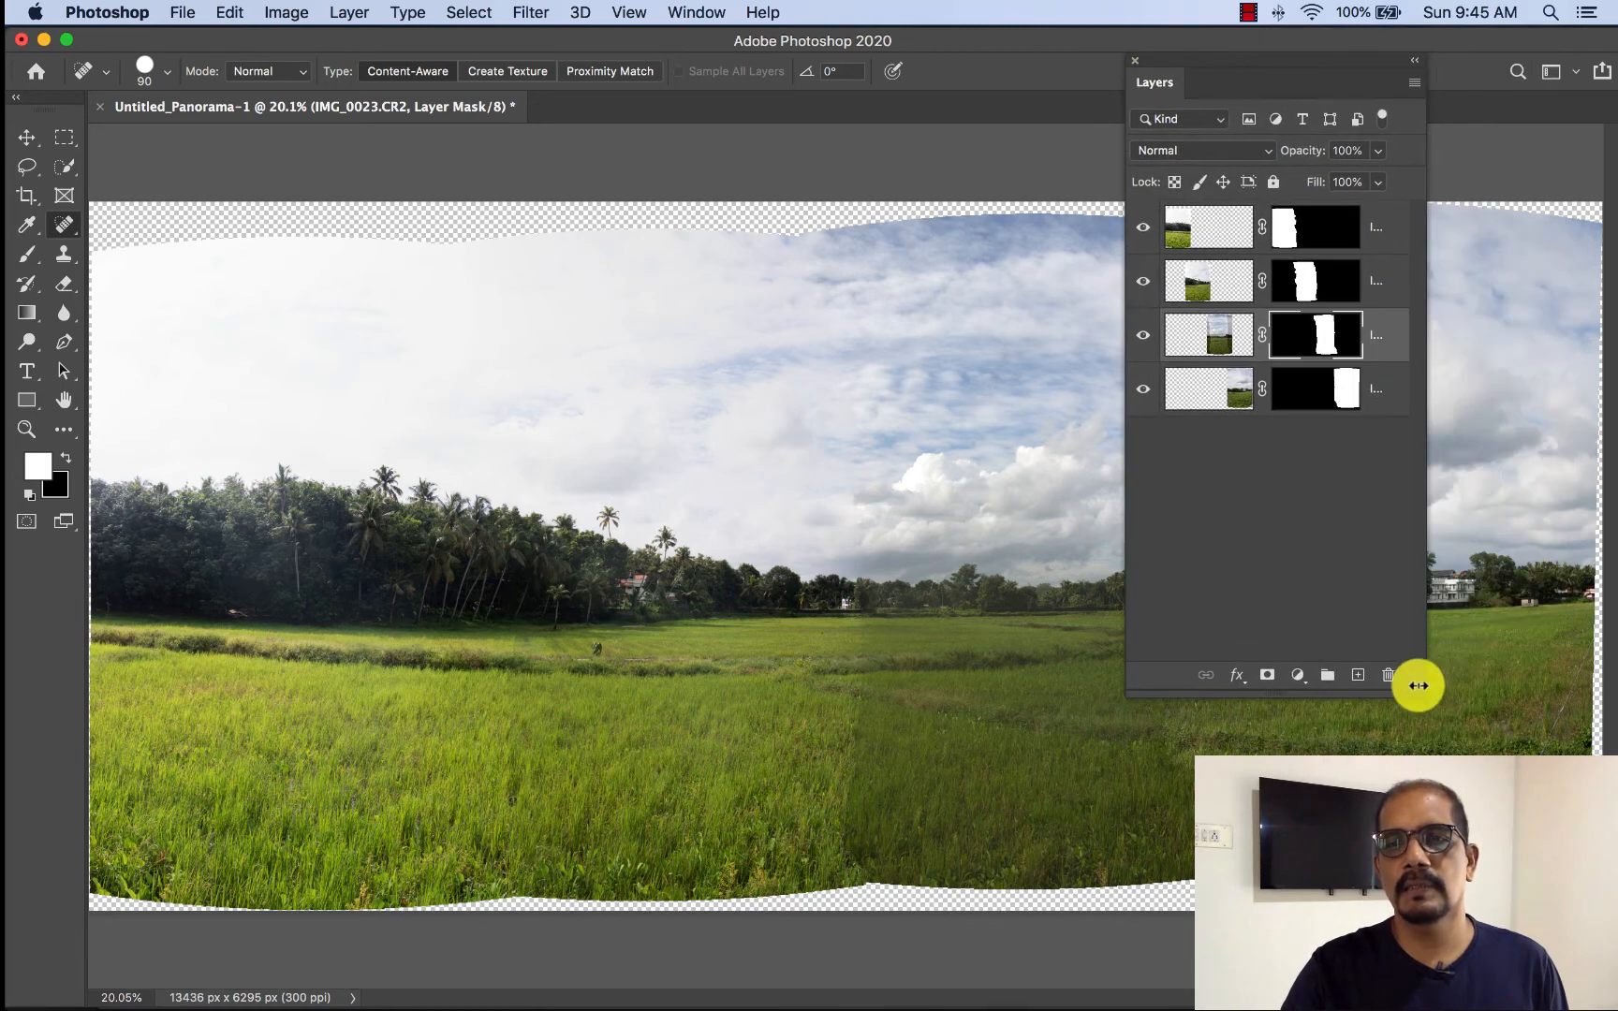
{"action": "left_click_drag", "start_coordinate": [1417, 685], "coordinate": [1582, 497]}
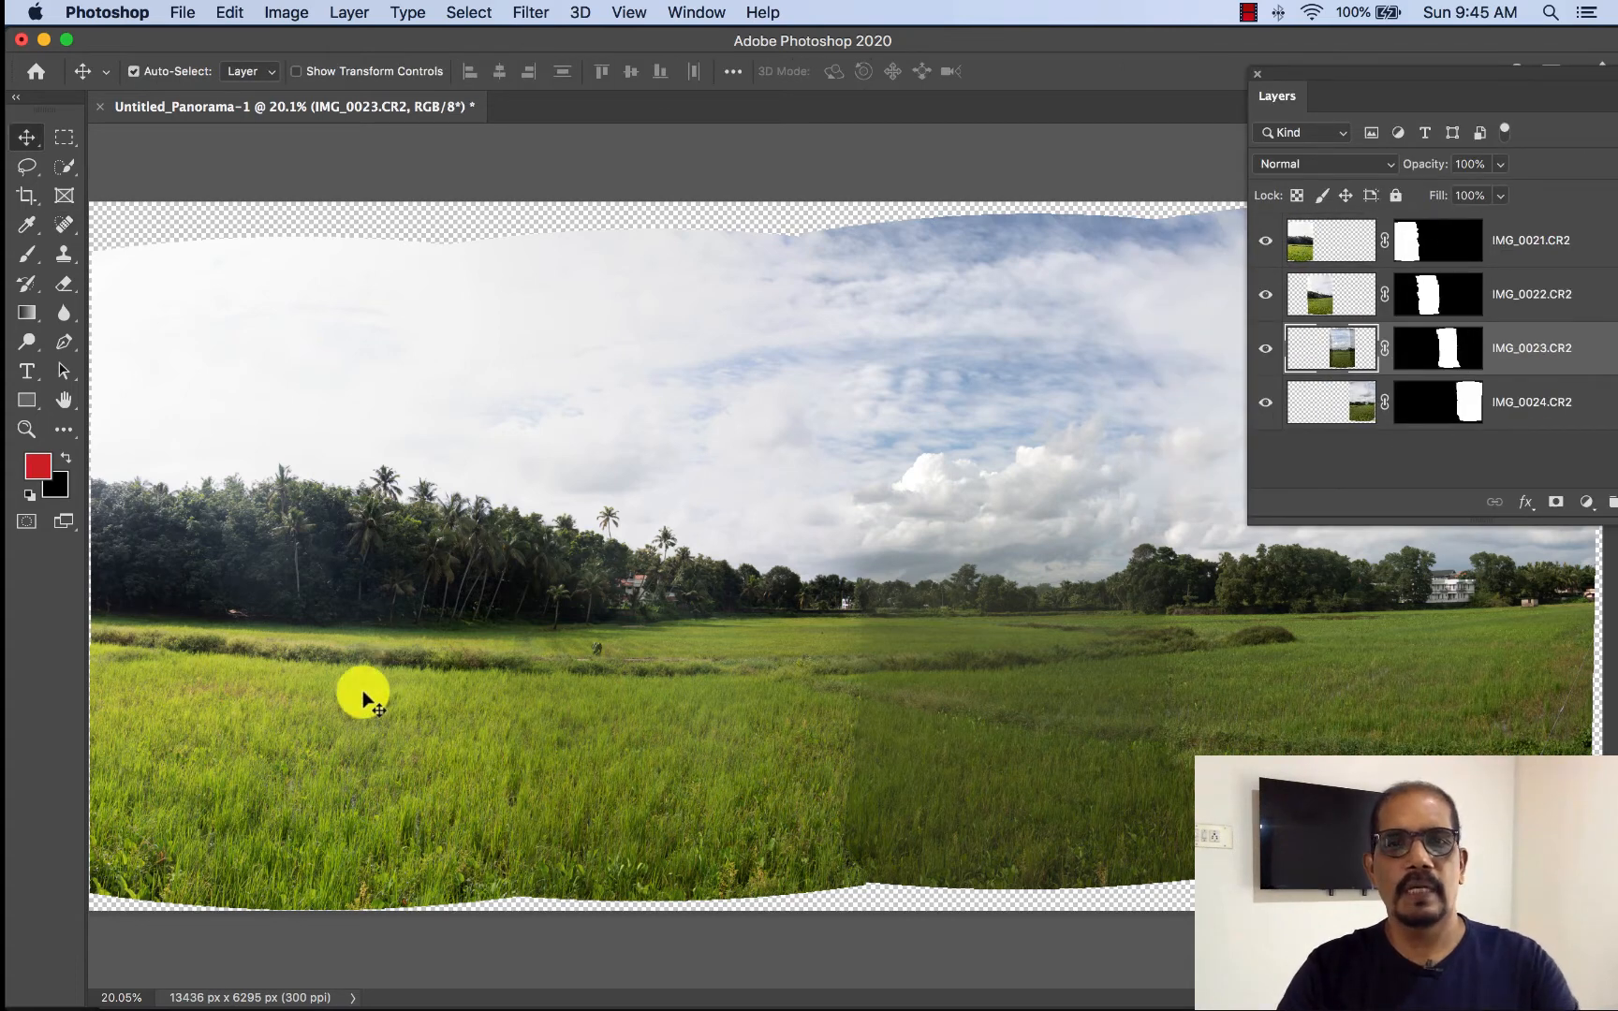
- Brighten the IMG_0023.CR2 layer with an RGB Curves adjustment, raising the midtone point to input 123, output 139
{"action": "key", "text": "super+m"}
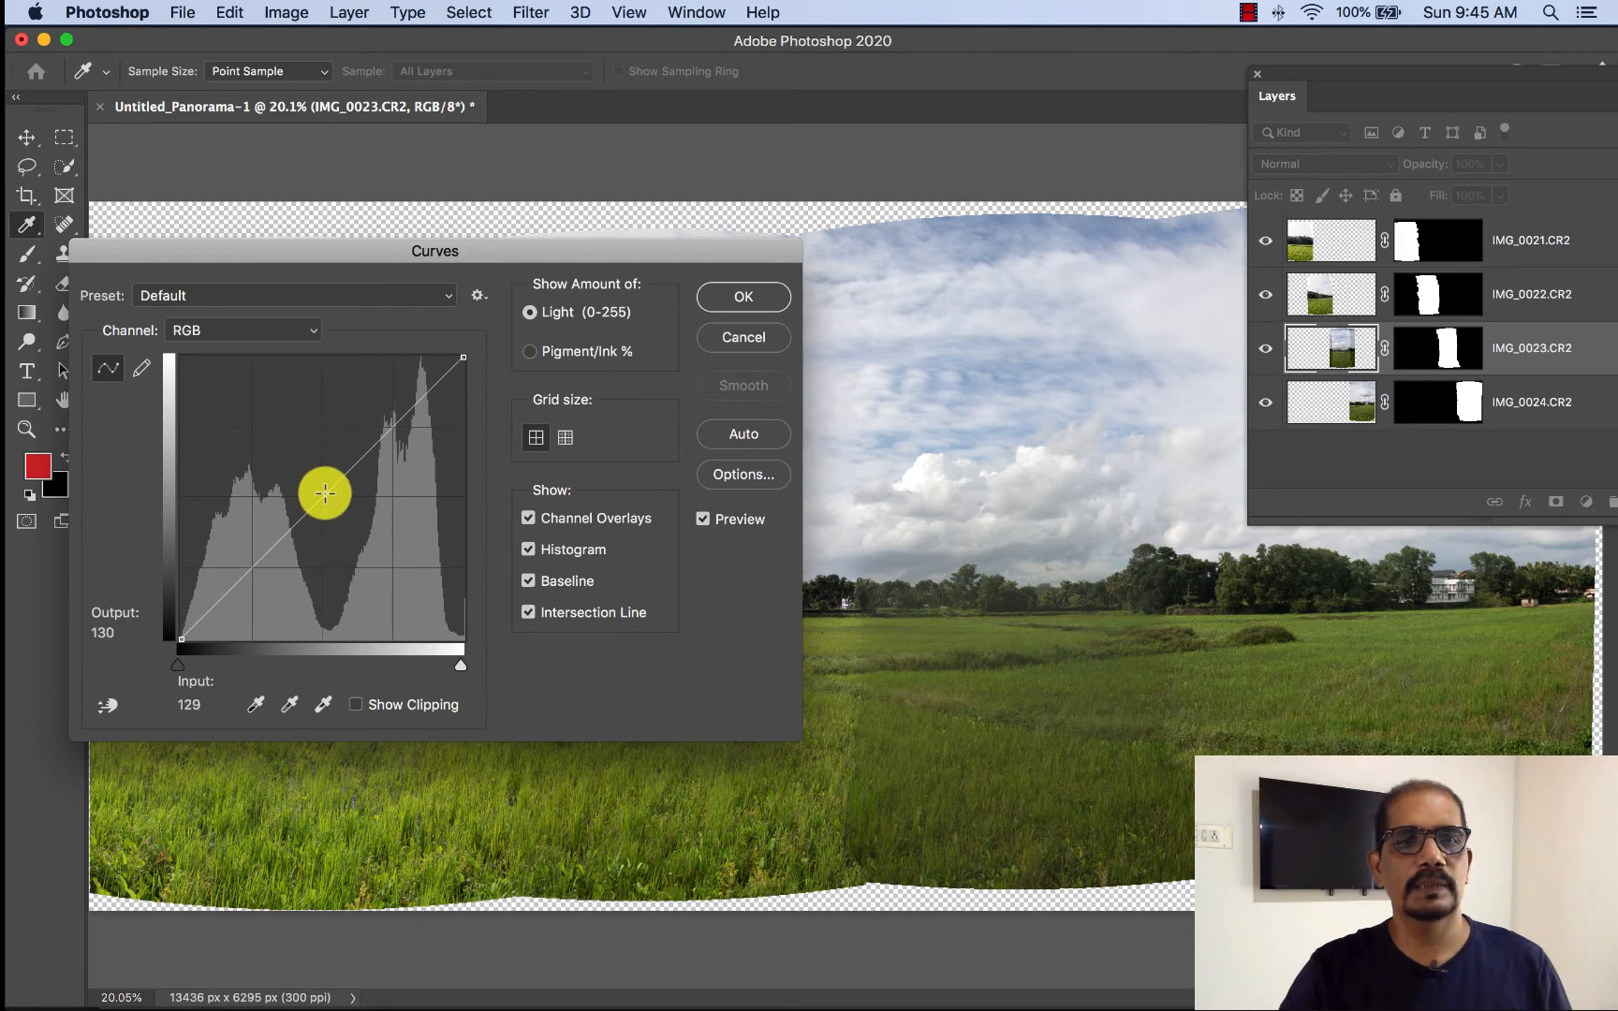
{"action": "left_click_drag", "start_coordinate": [325, 488], "coordinate": [316, 483]}
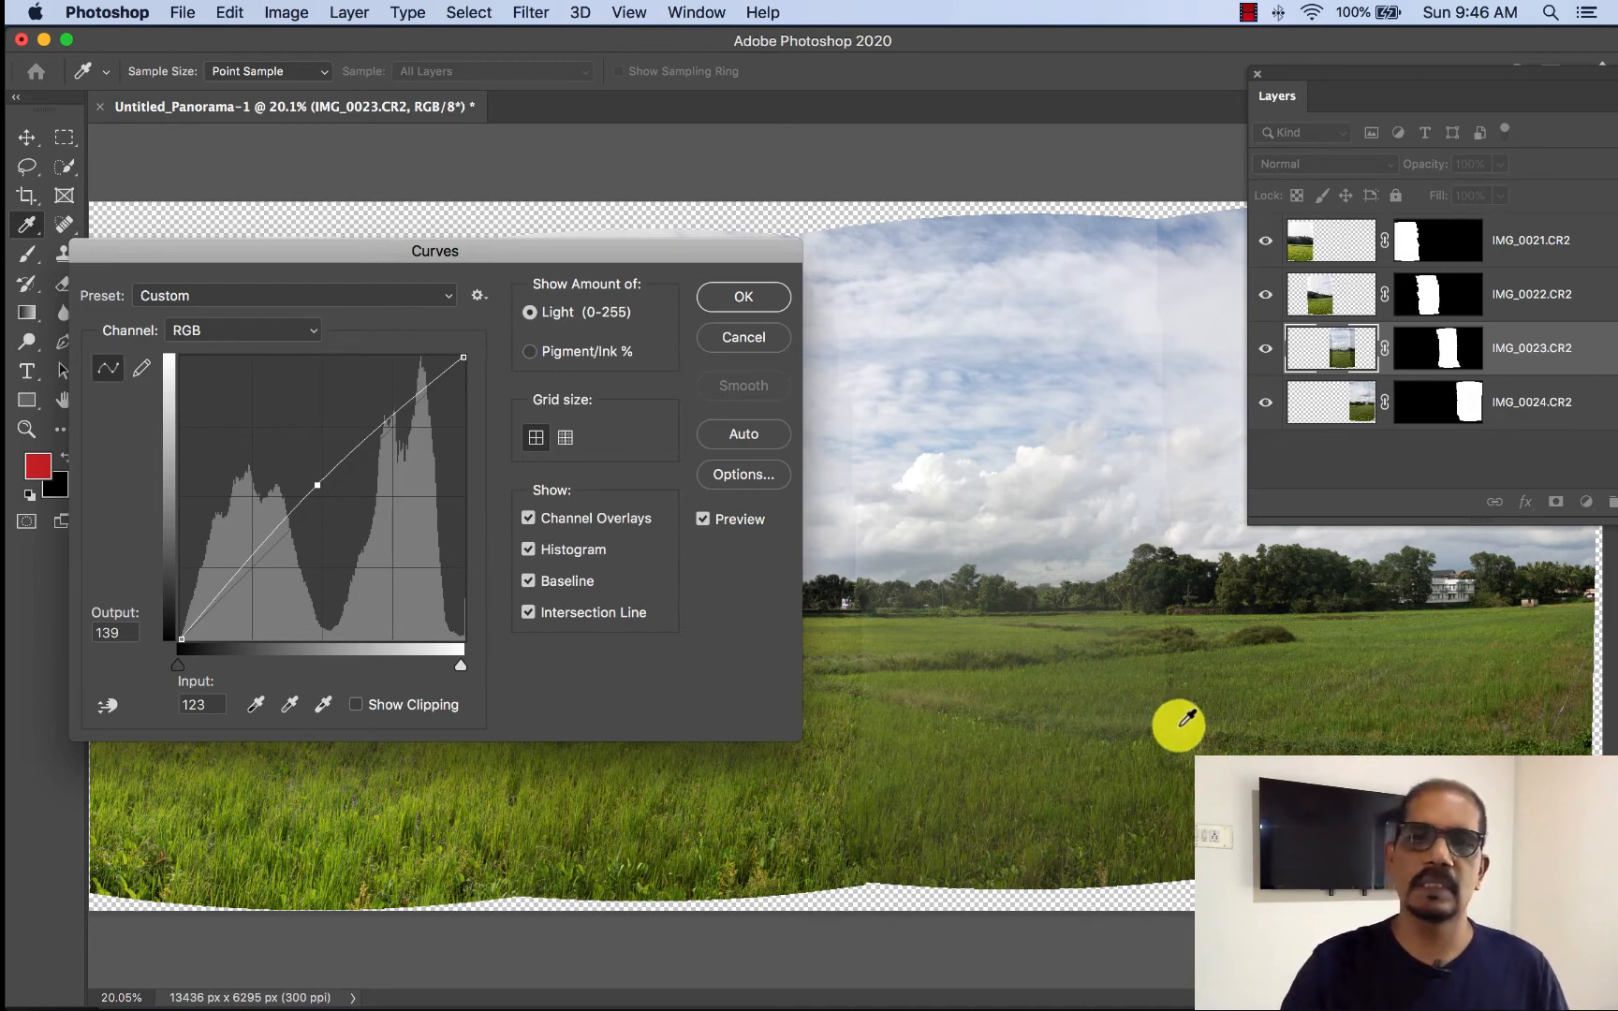
{"action": "left_click", "coordinate": [721, 298]}
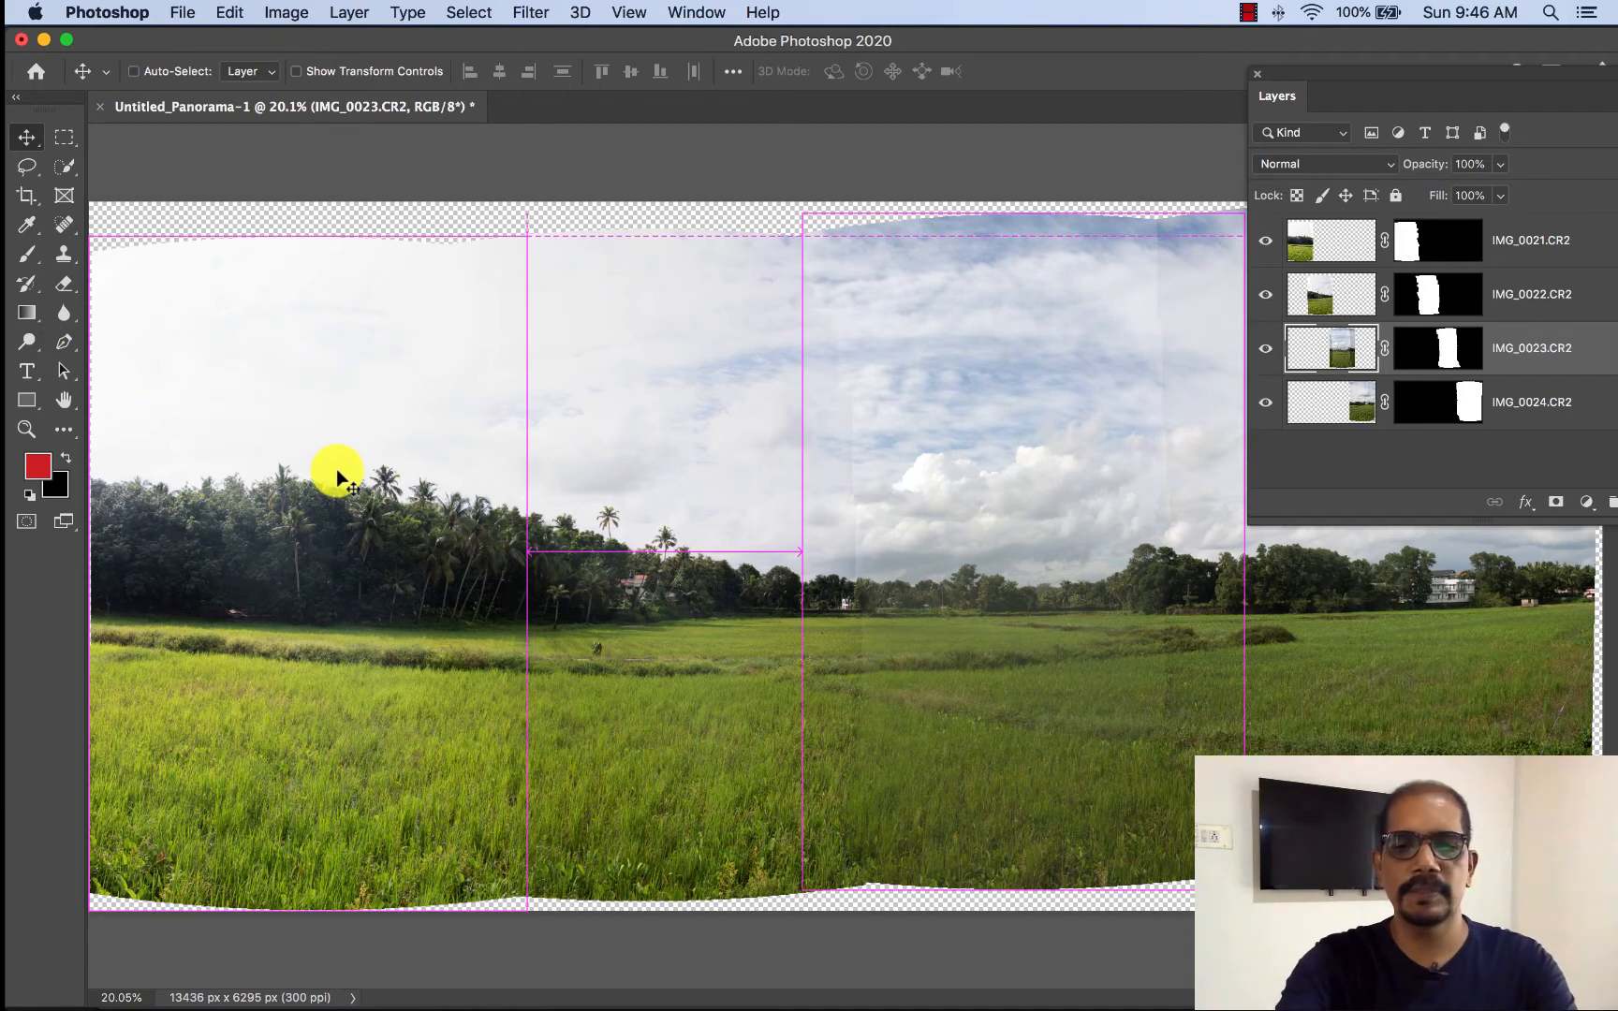
- Crop the panorama to about 13125 × 4922 px, cutting off the transparent wavy edges and the narrow side strips
{"action": "key", "text": "super+0"}
{"action": "key", "text": "super+minus"}
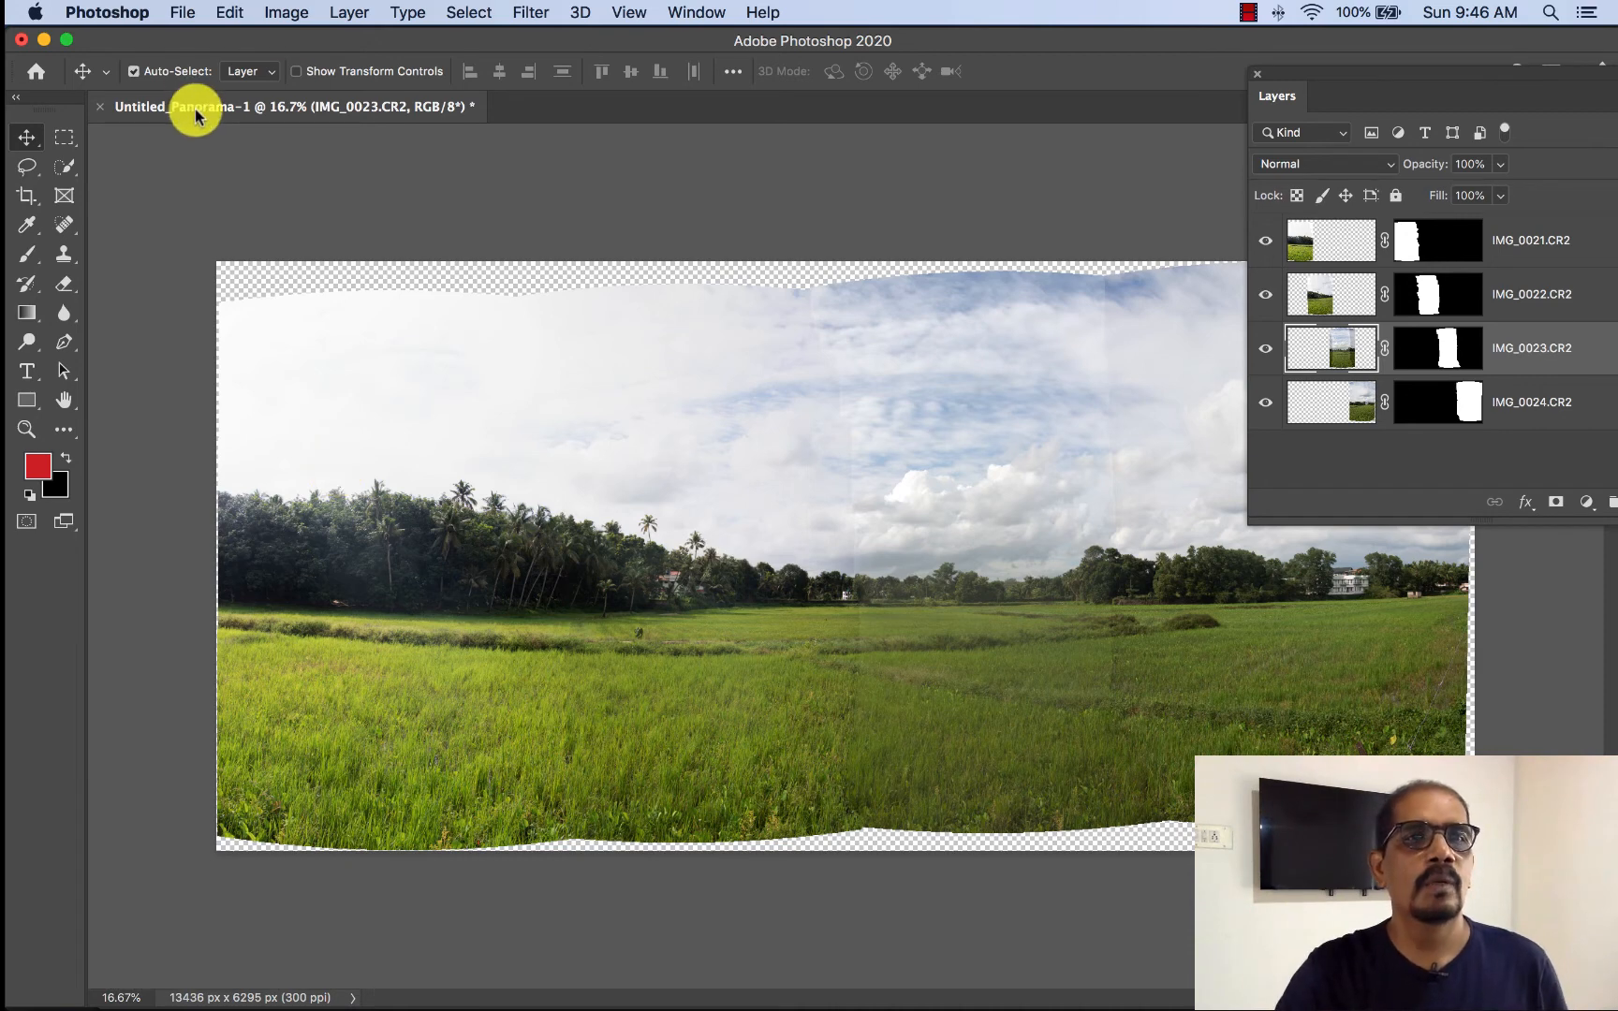
{"action": "left_click", "coordinate": [30, 198]}
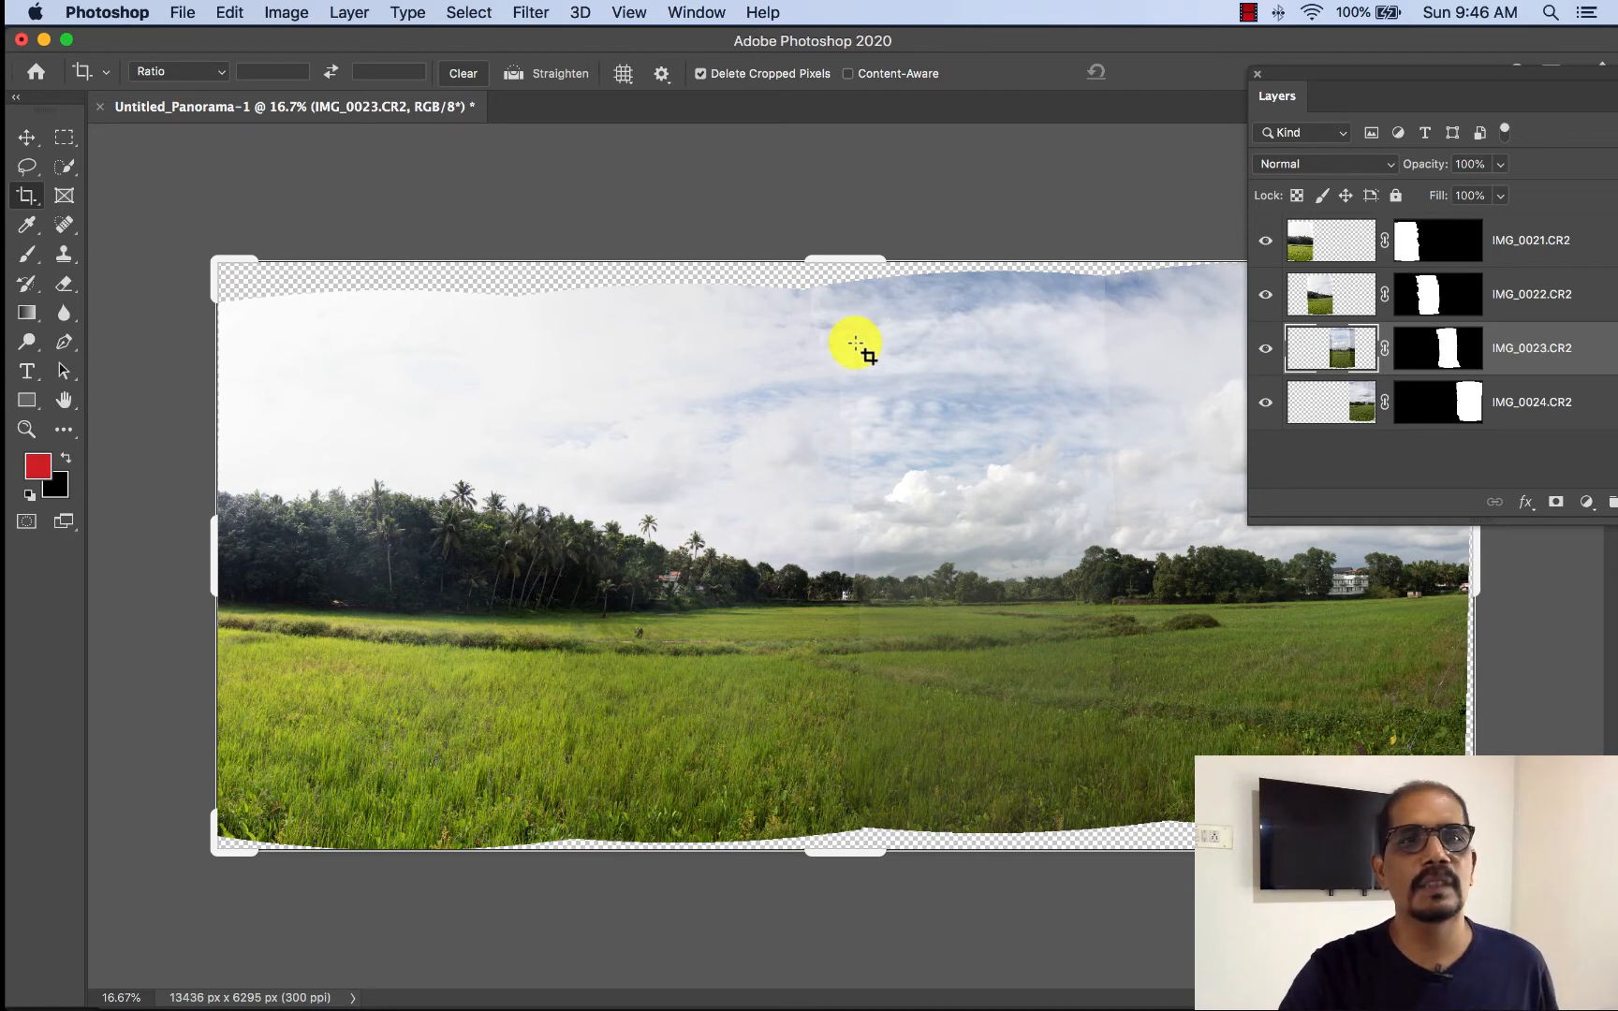
{"action": "left_click_drag", "start_coordinate": [845, 852], "coordinate": [843, 819]}
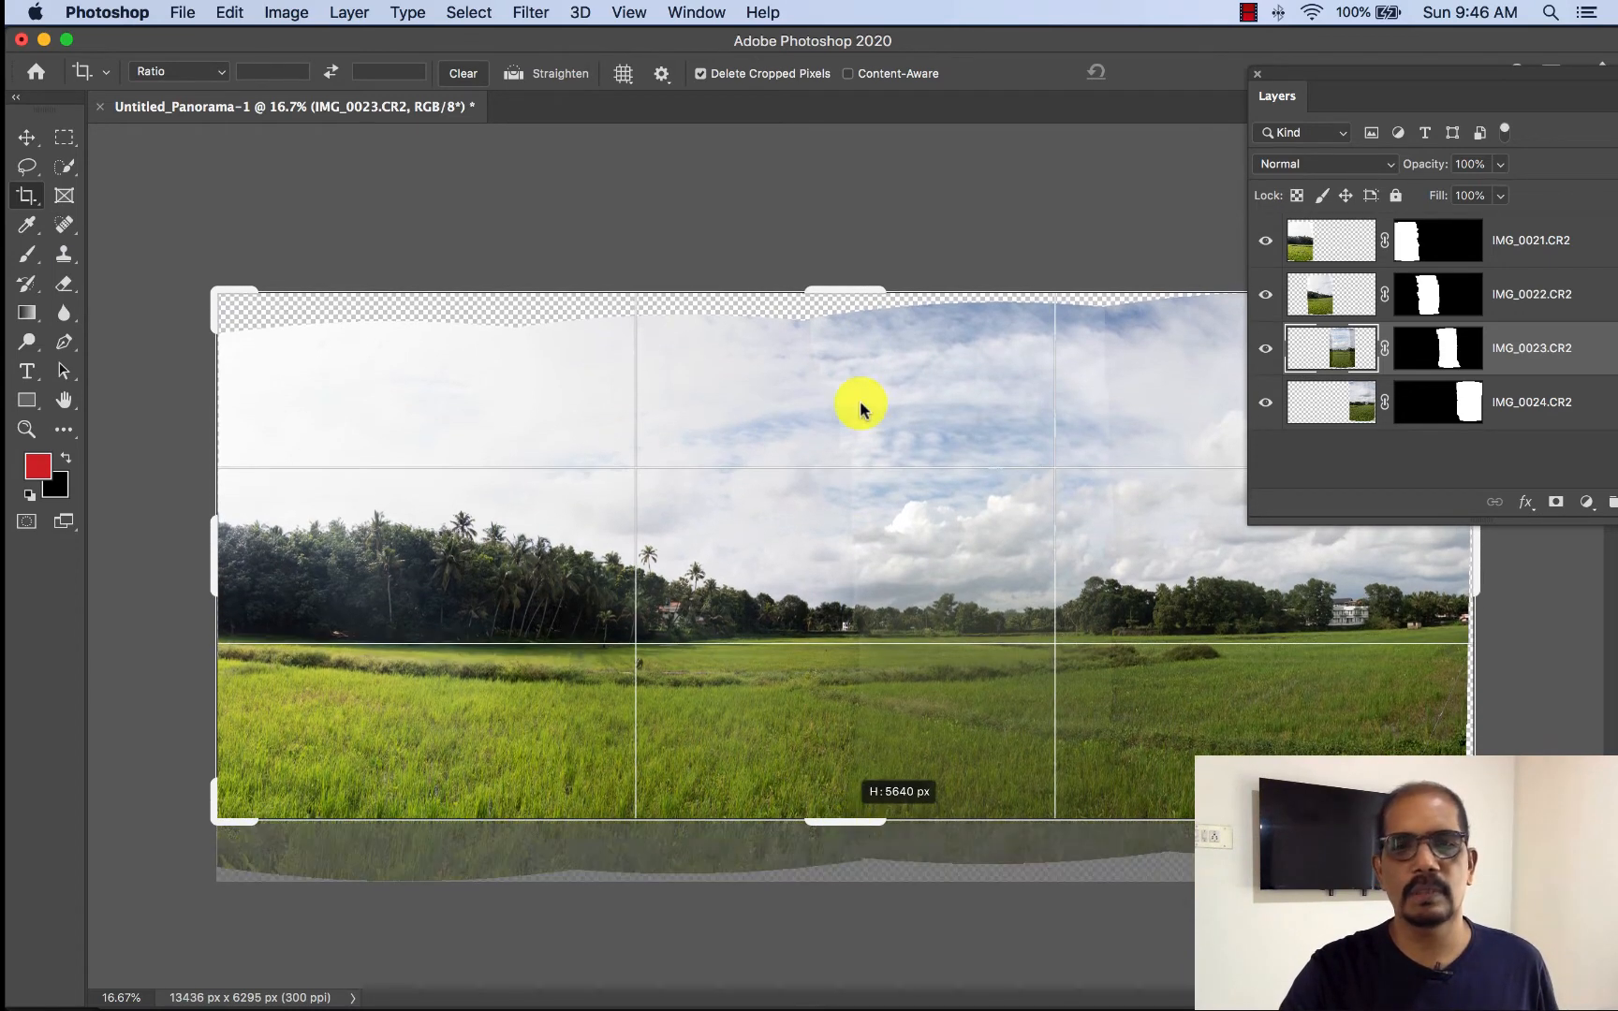
{"action": "left_click_drag", "start_coordinate": [841, 286], "coordinate": [740, 353]}
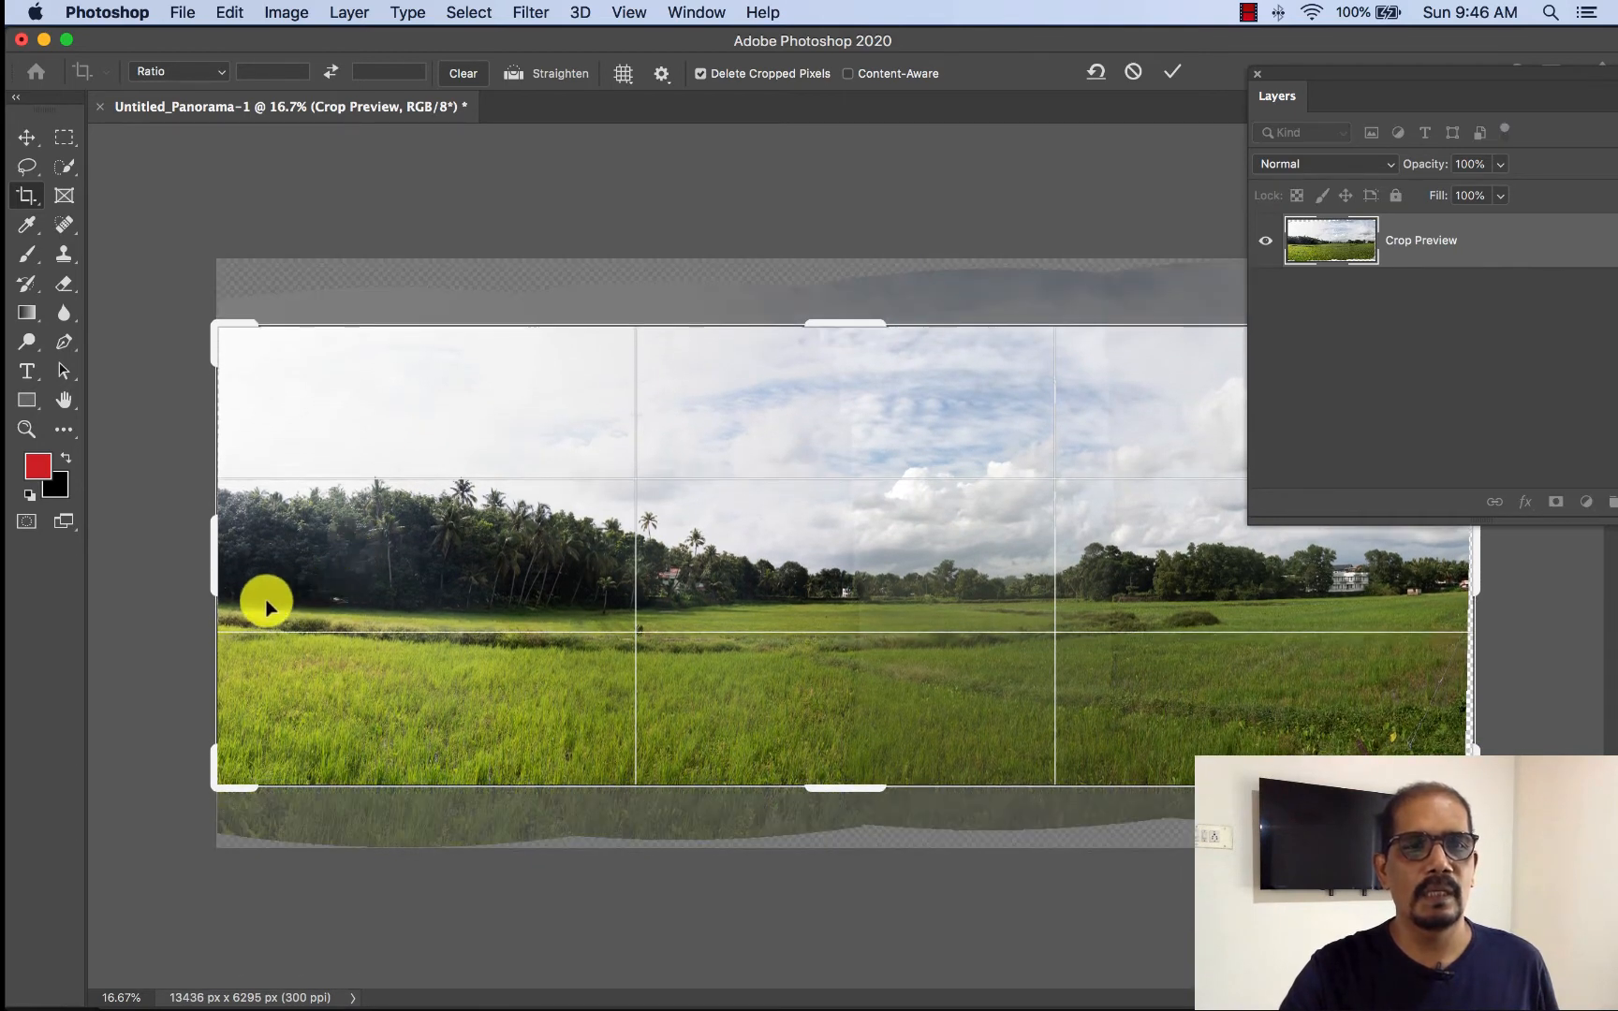
{"action": "left_click_drag", "start_coordinate": [1468, 552], "coordinate": [1459, 550]}
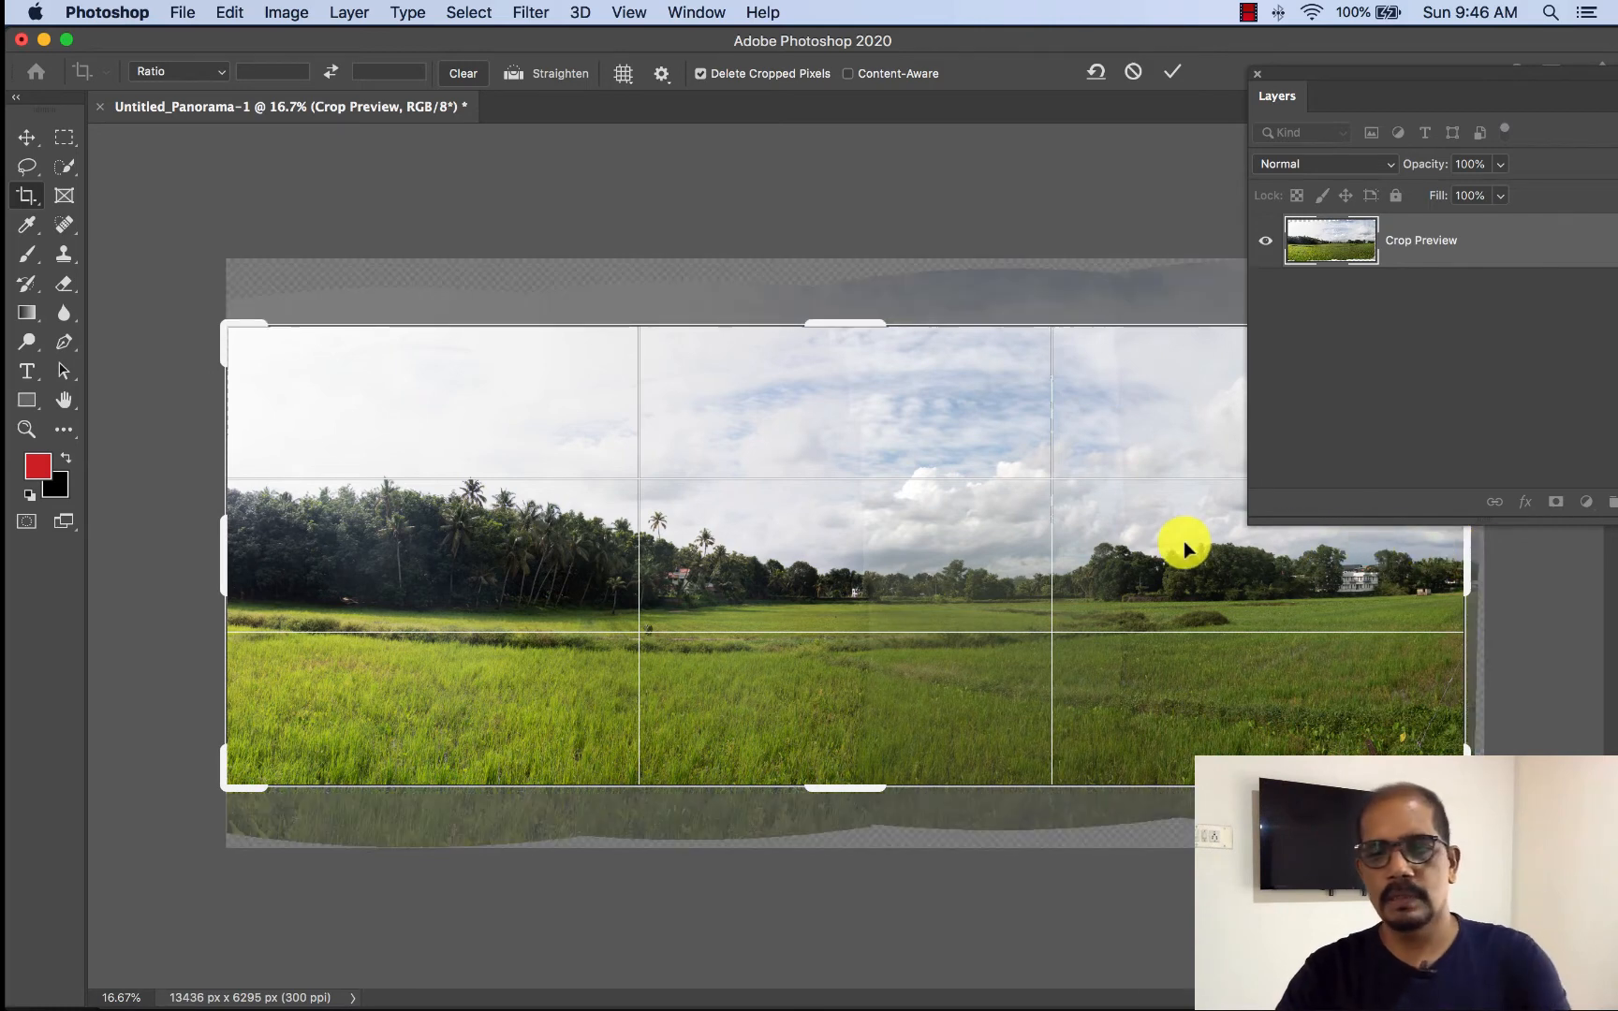
{"action": "key", "text": "Return"}
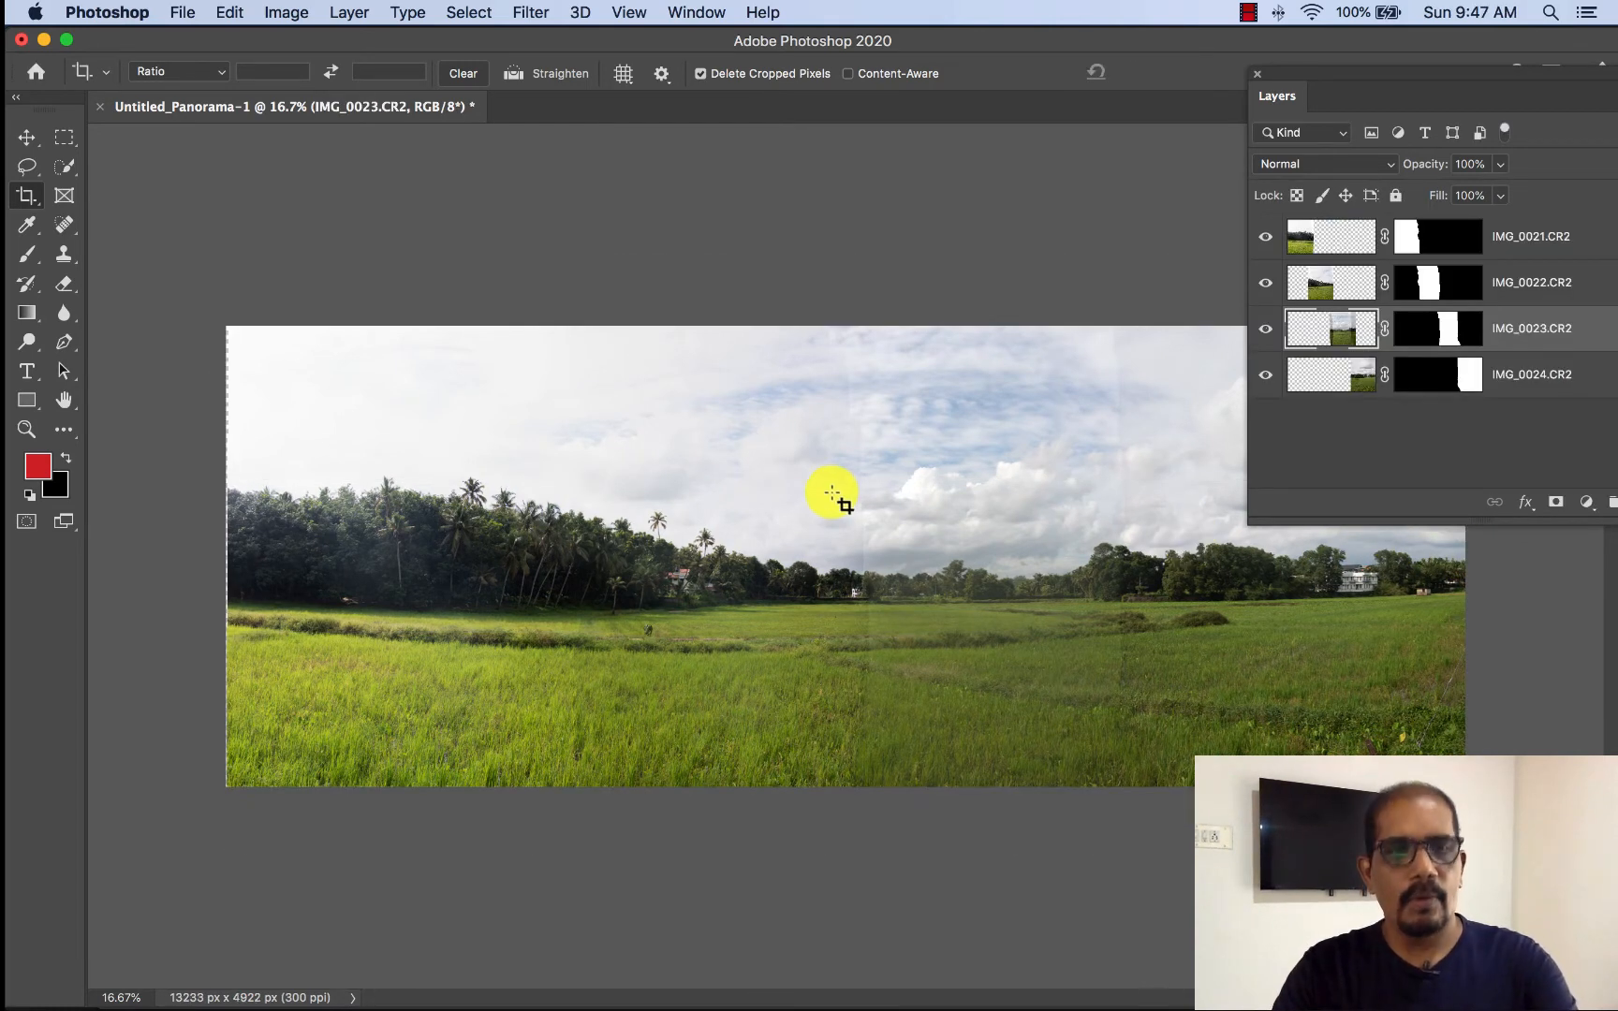
{"action": "left_click_drag", "start_coordinate": [214, 303], "coordinate": [1547, 754]}
{"action": "key", "text": "Return"}
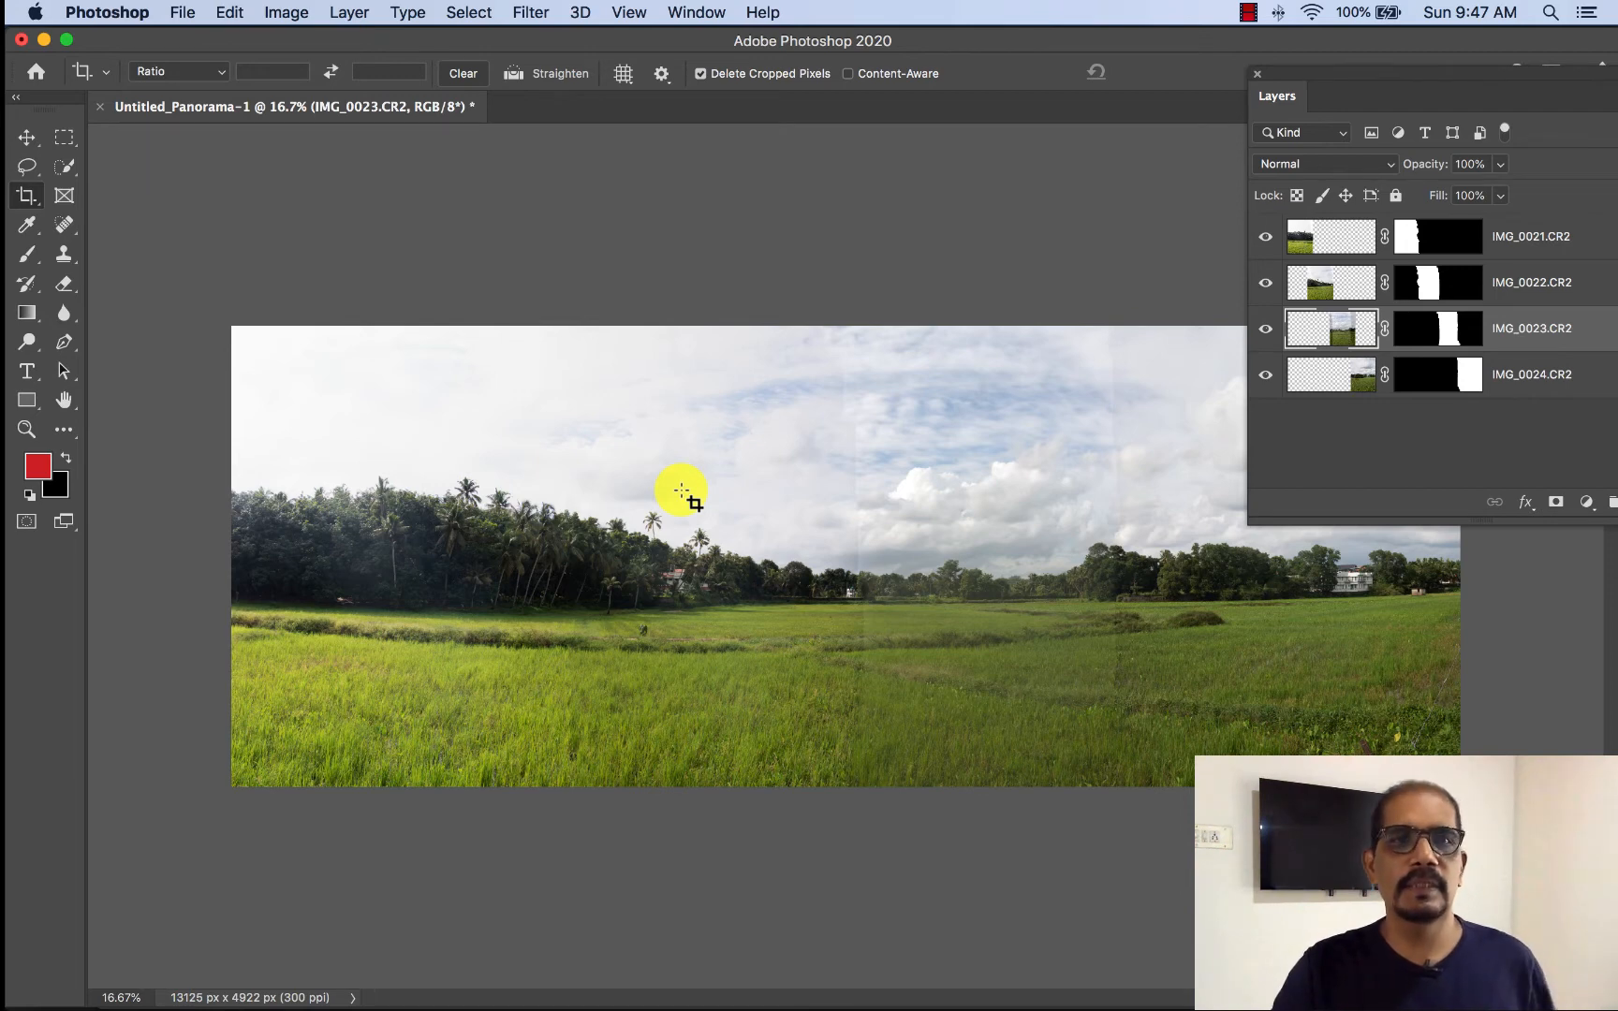
- Switch to Adobe Lightroom Classic and remove the old IMG_0024-Pano.dng panorama from the catalog
{"action": "mouse_move", "coordinate": [970, 1002]}
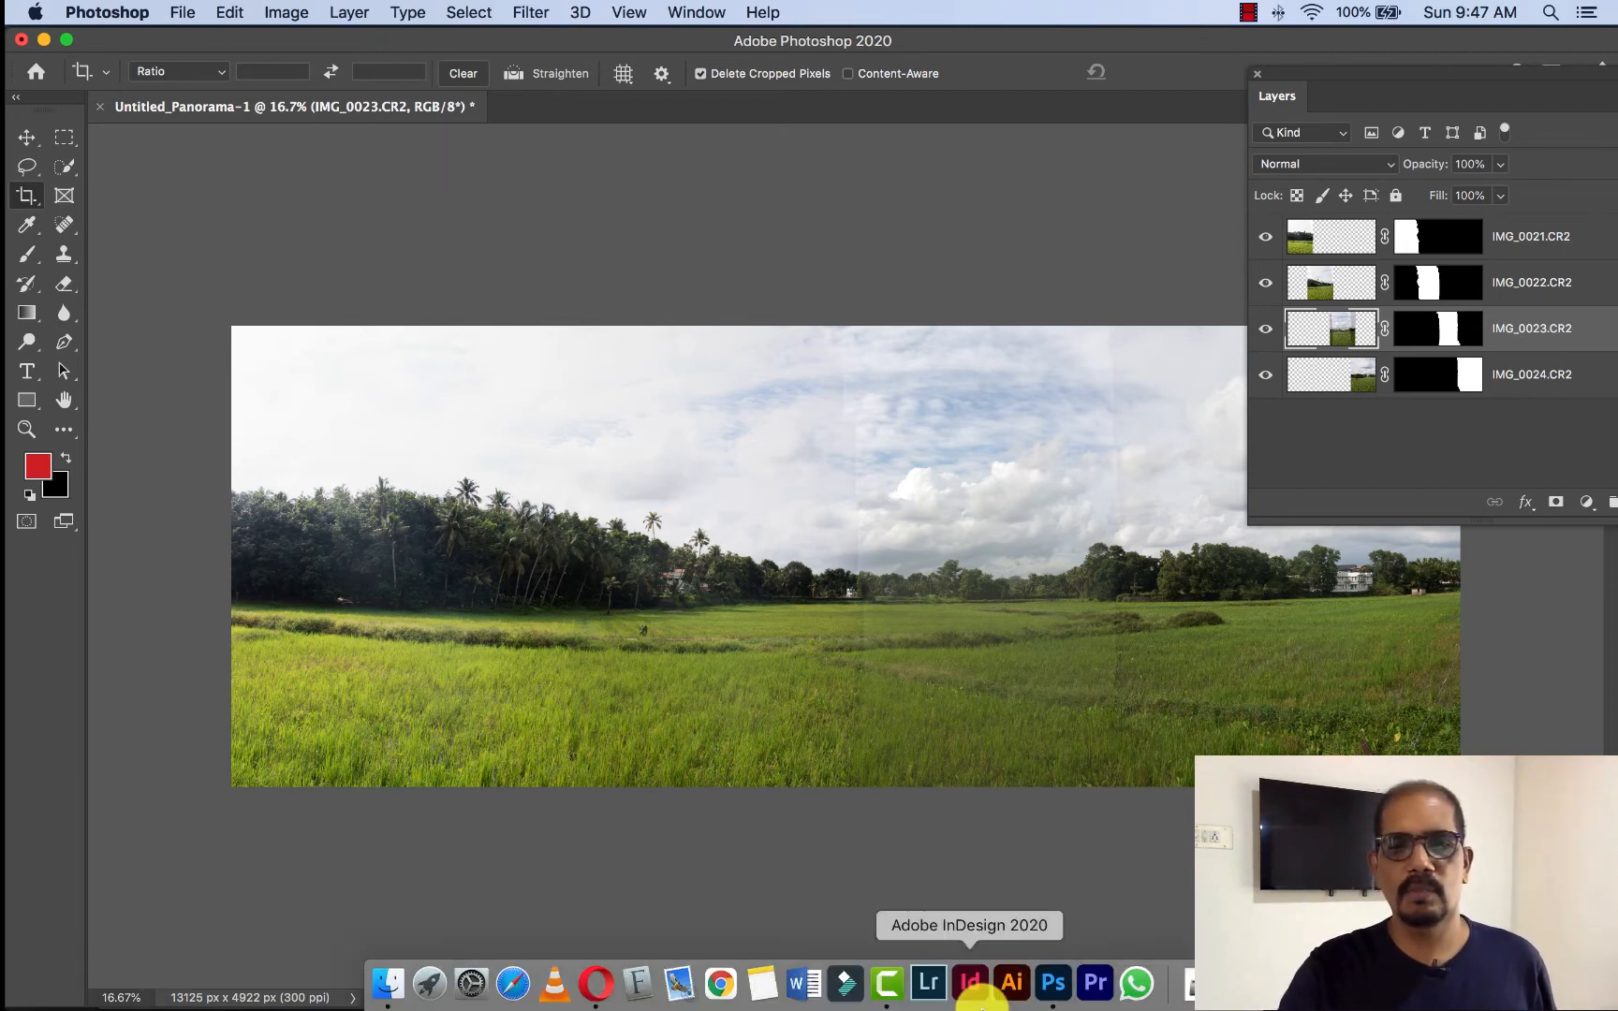
{"action": "left_click", "coordinate": [930, 985]}
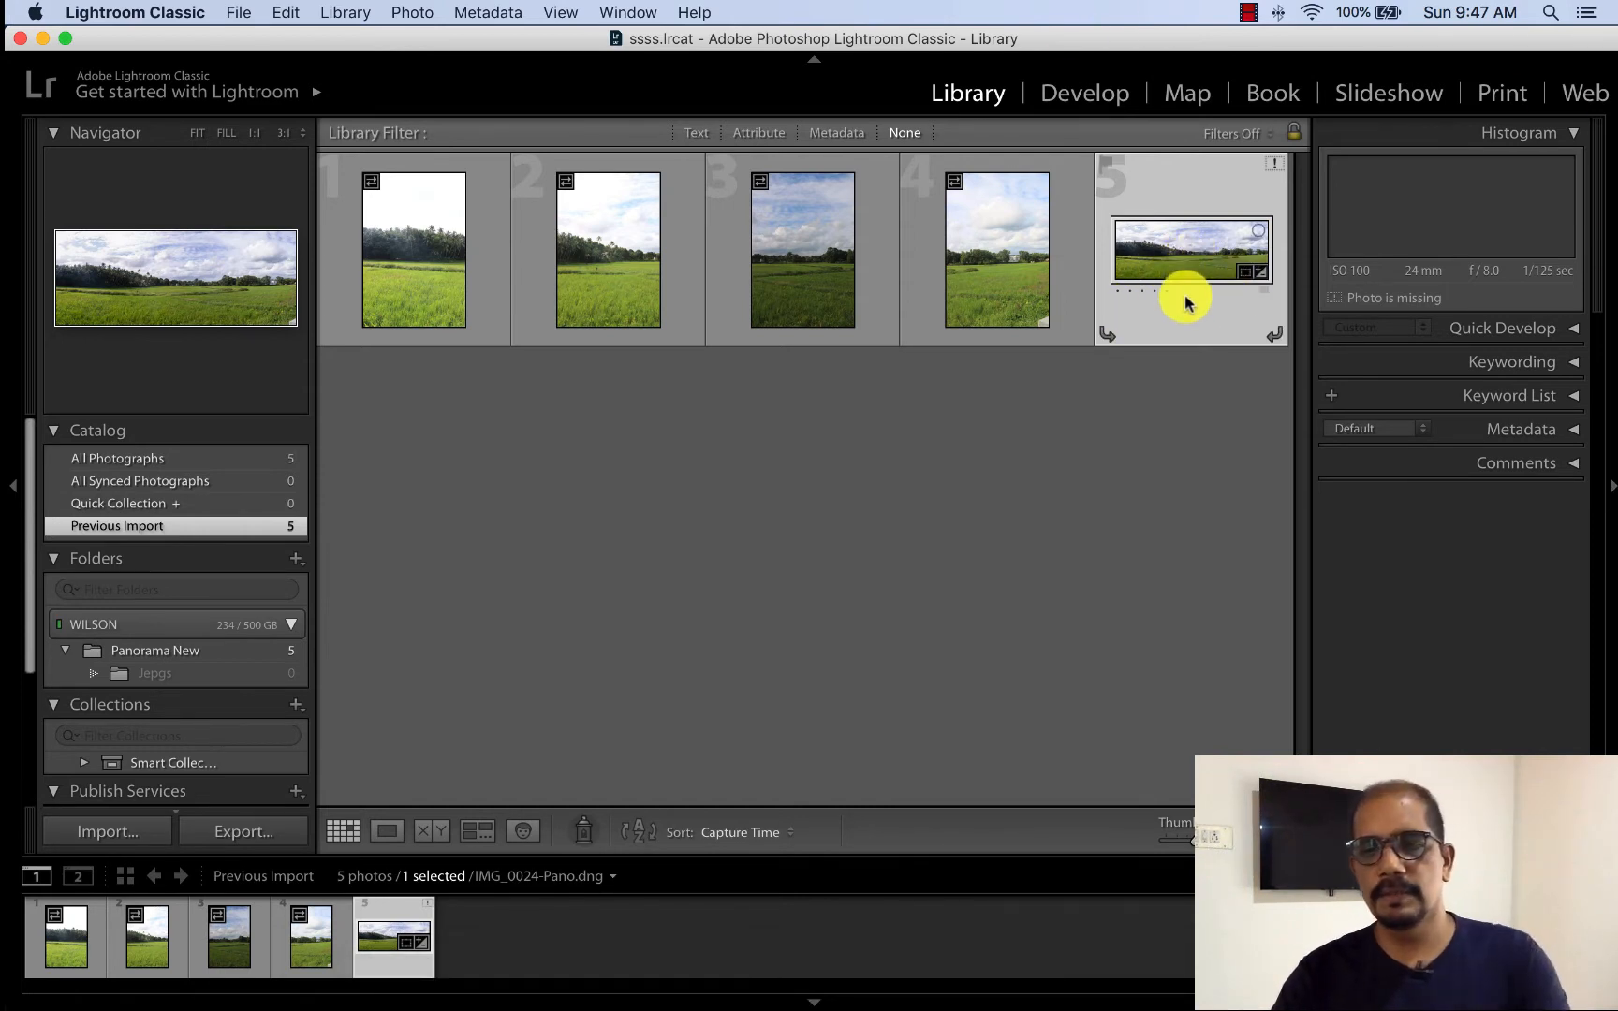
{"action": "key", "text": "BackSpace"}
{"action": "left_click", "coordinate": [979, 375]}
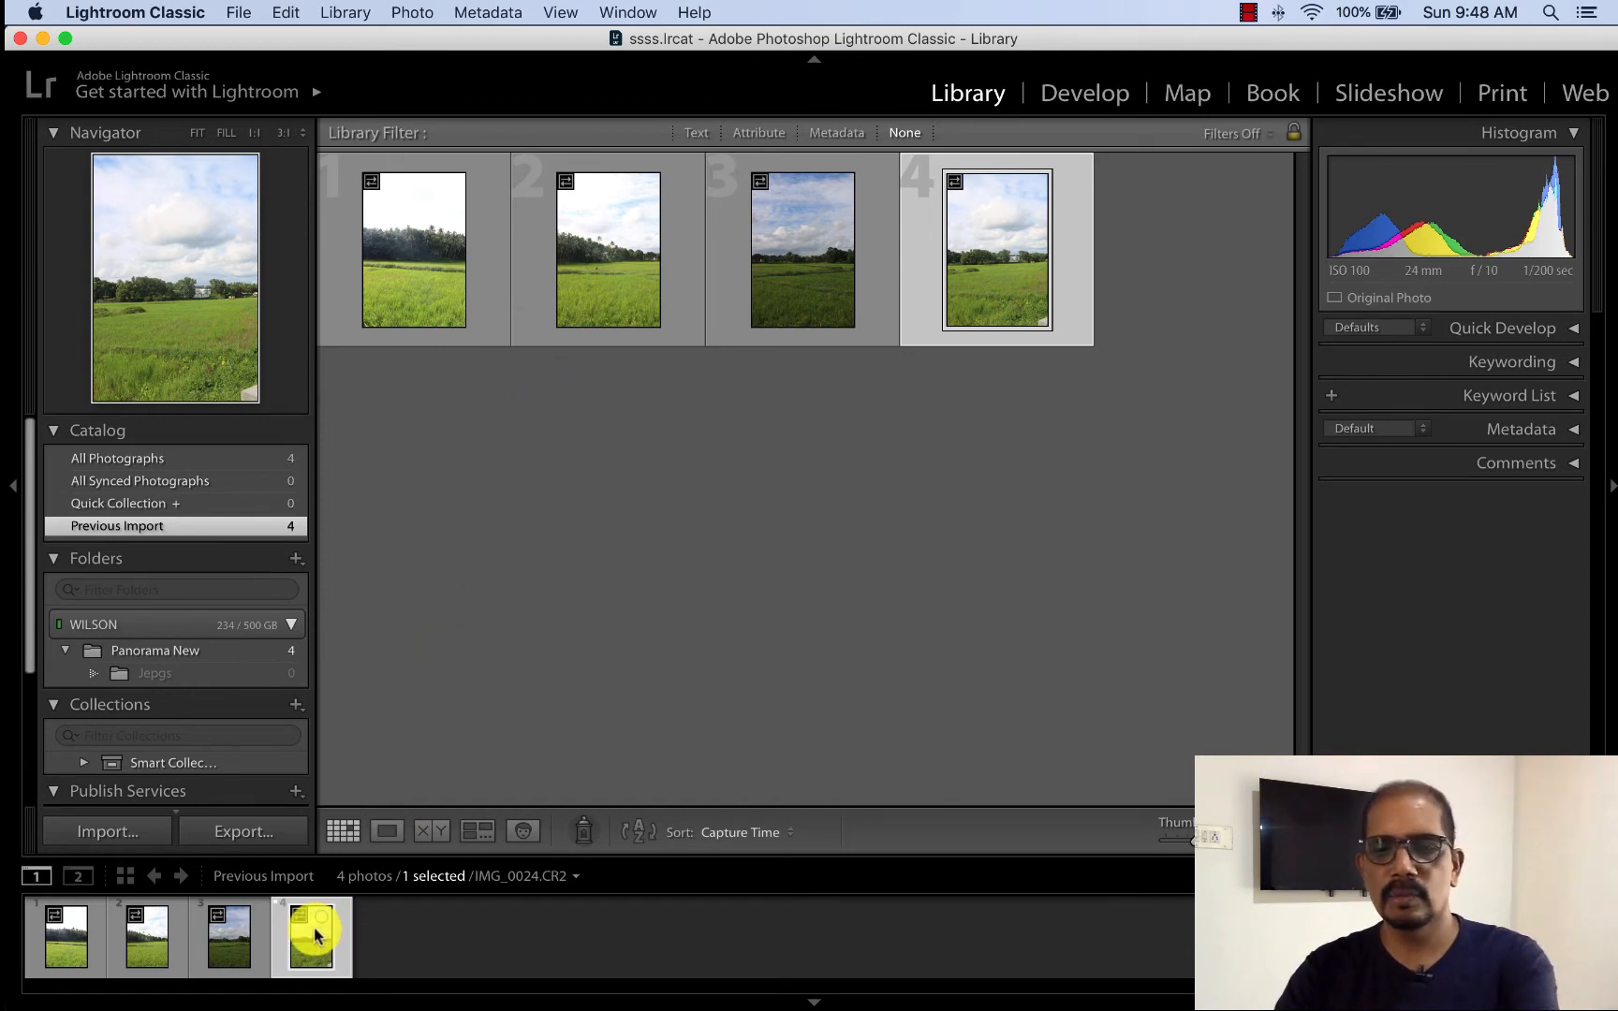
- Remove the four raw photos IMG_0021.CR2 to IMG_0024.CR2 from the catalog without deleting them from disk
{"action": "key", "text": "Delete"}
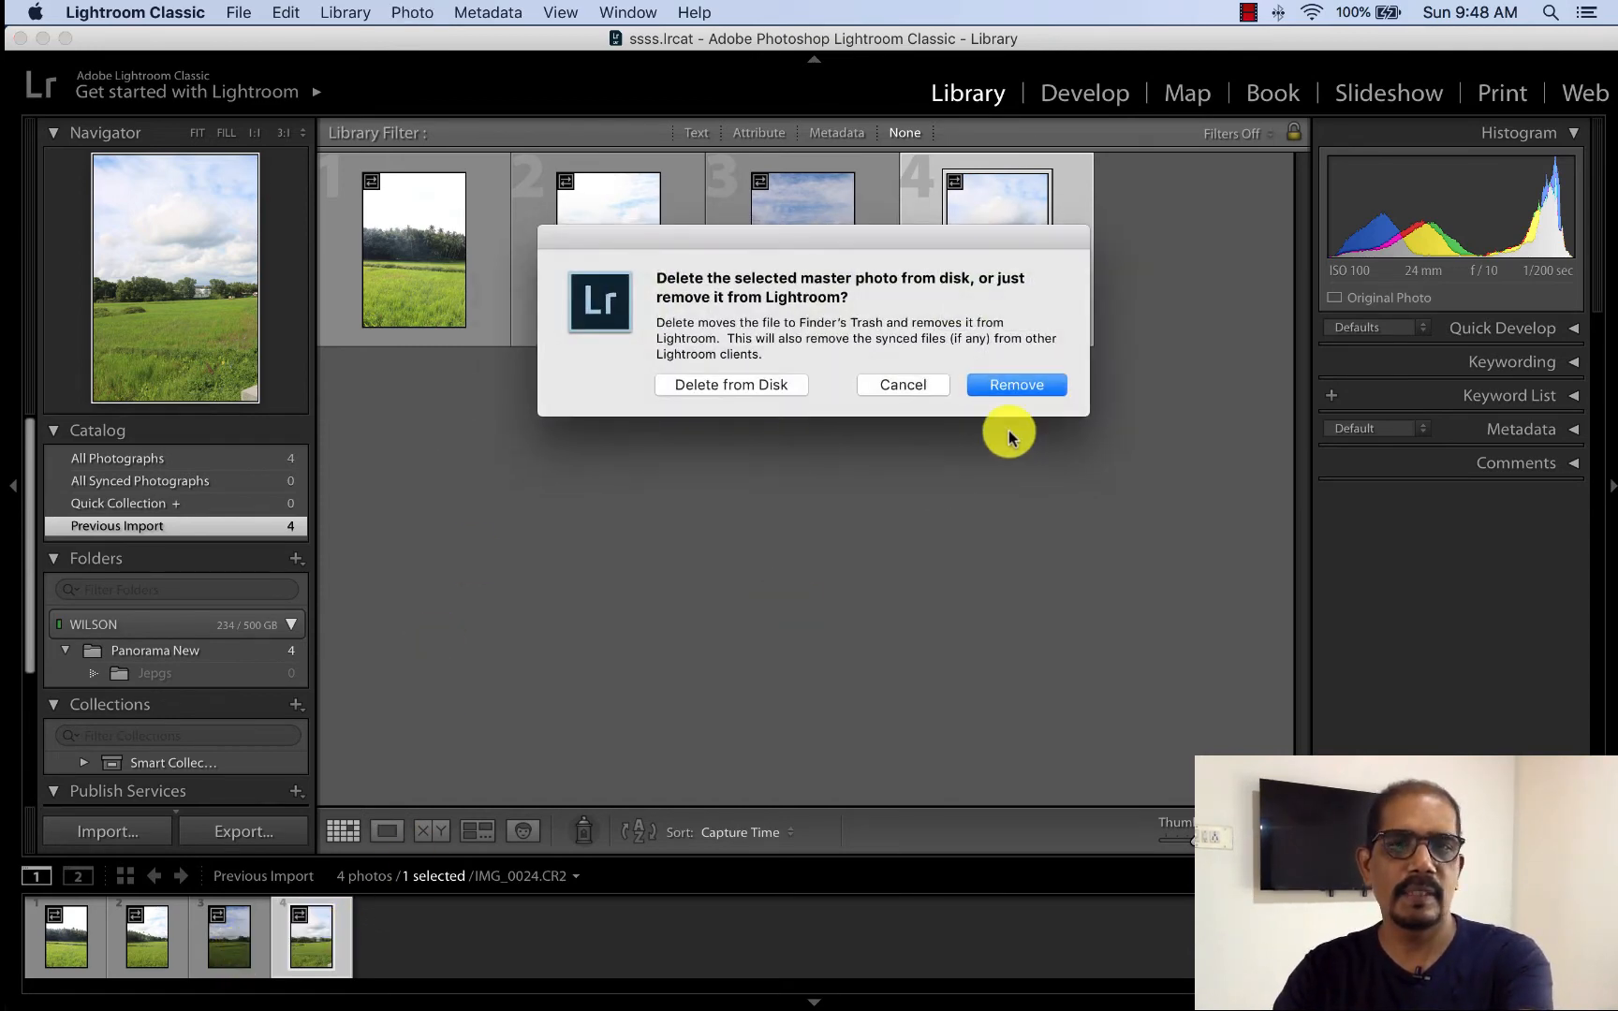
{"action": "left_click", "coordinate": [1015, 384]}
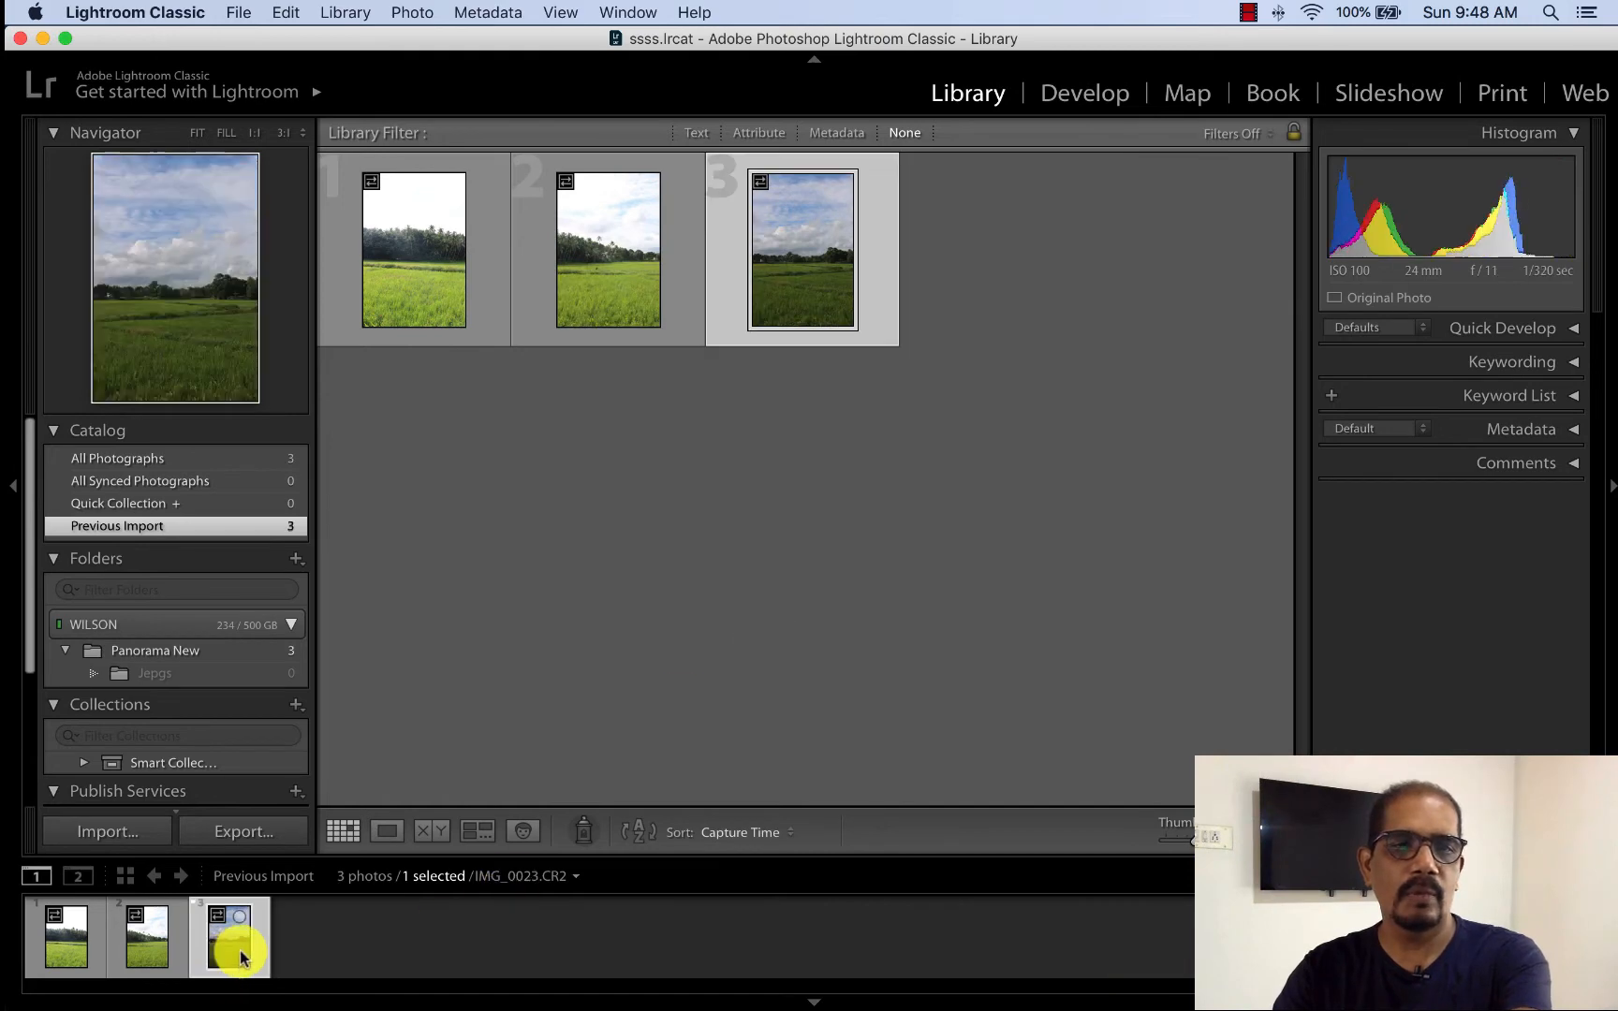
{"action": "key", "text": "Delete"}
{"action": "left_click", "coordinate": [990, 389]}
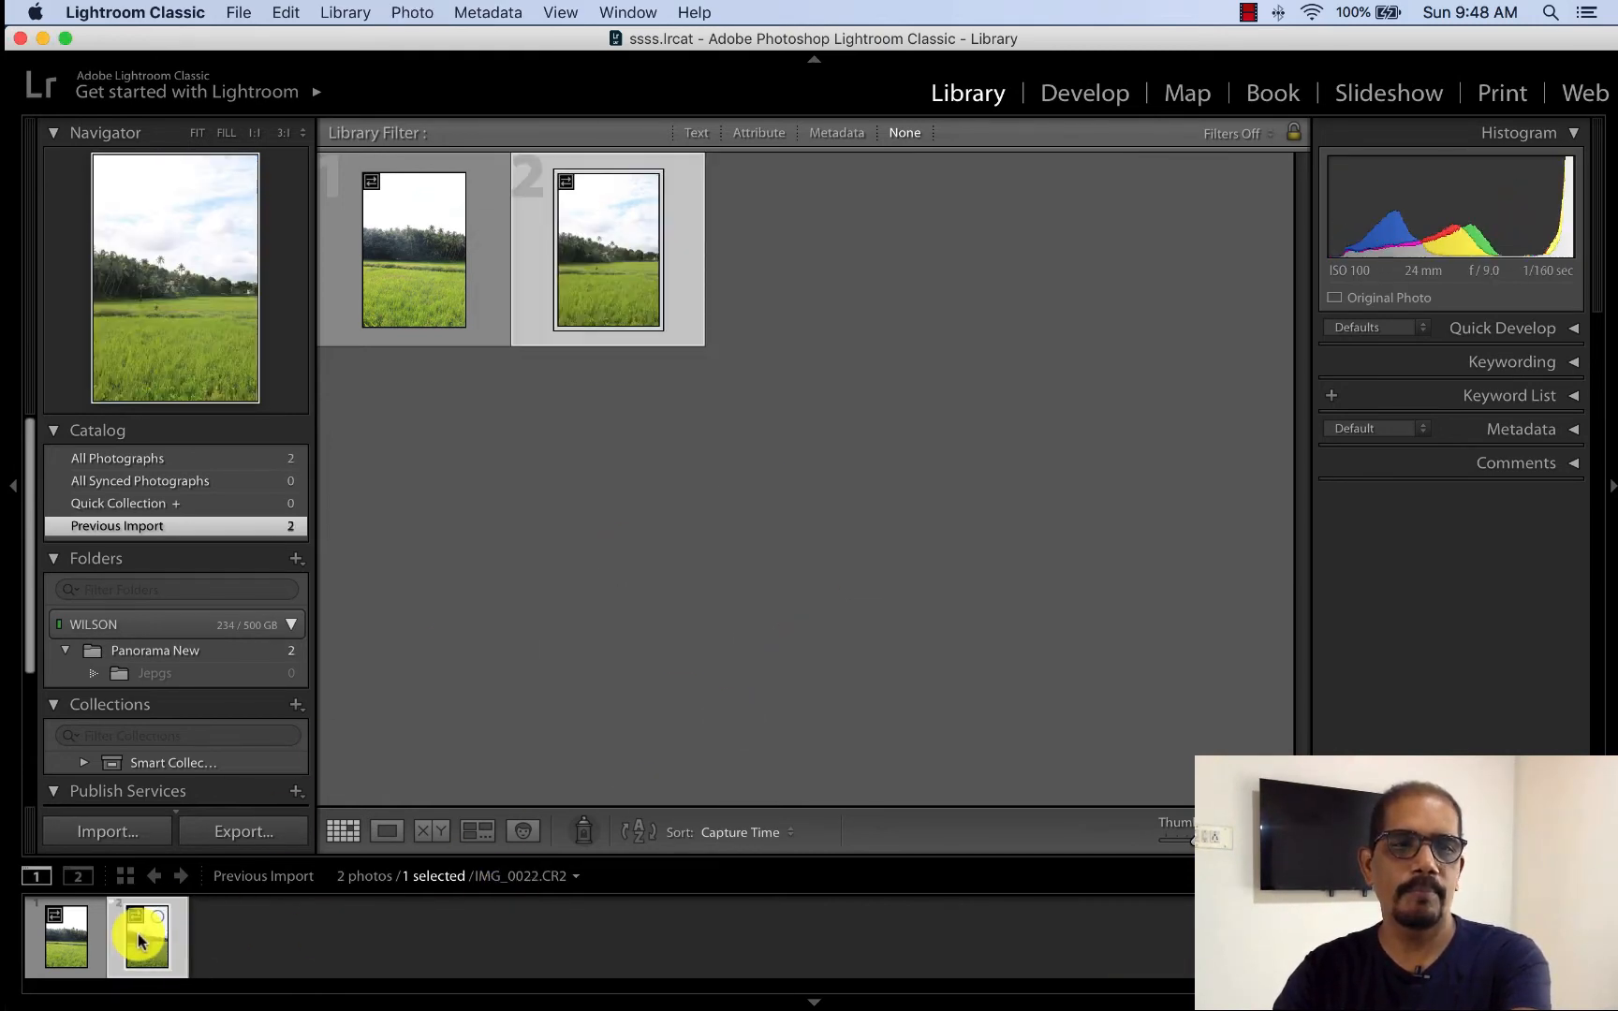
{"action": "key", "text": "Delete"}
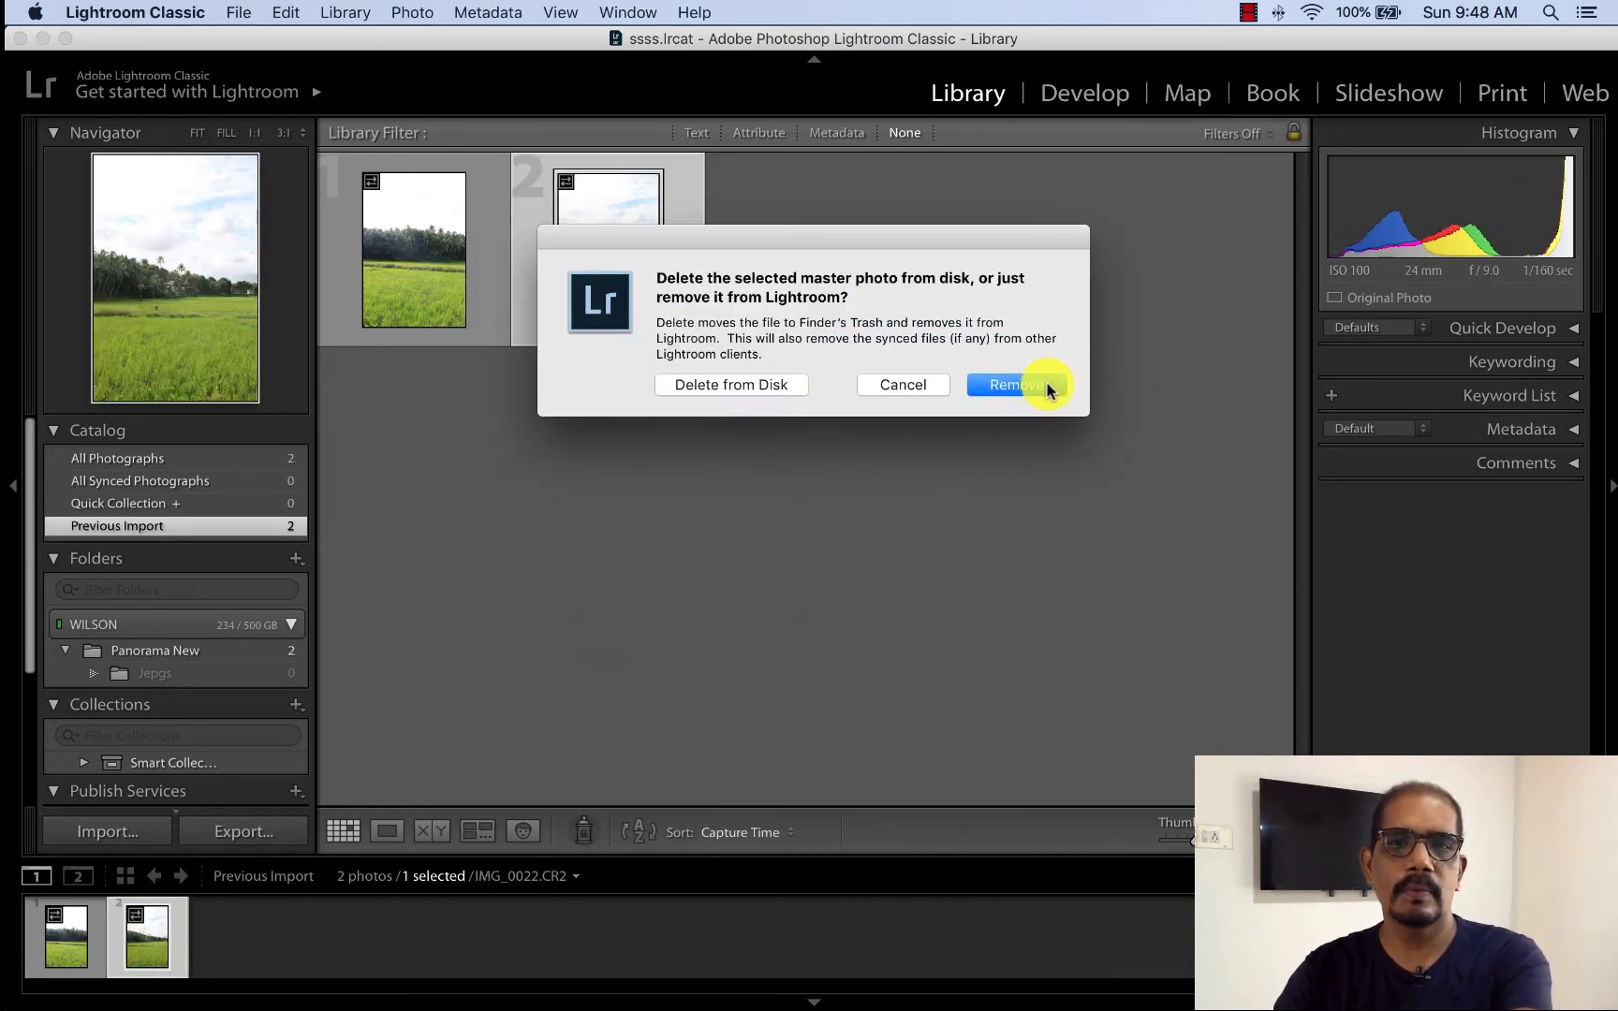
{"action": "left_click", "coordinate": [1037, 388]}
{"action": "key", "text": "Delete"}
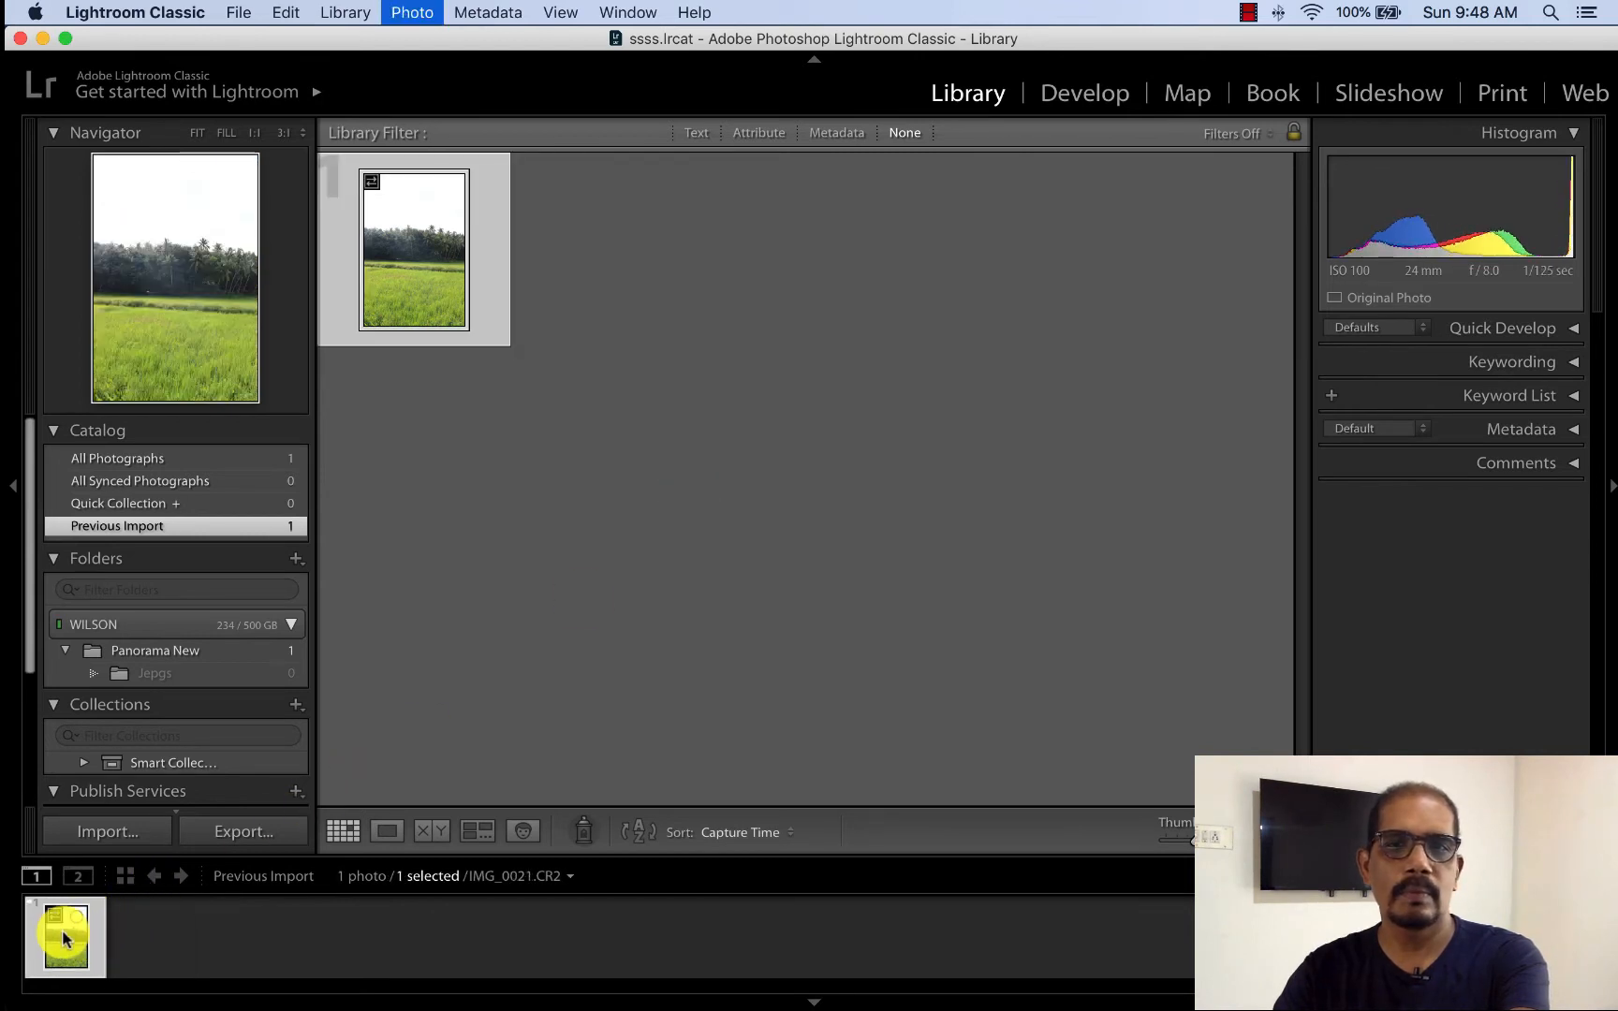
{"action": "key", "text": "Return"}
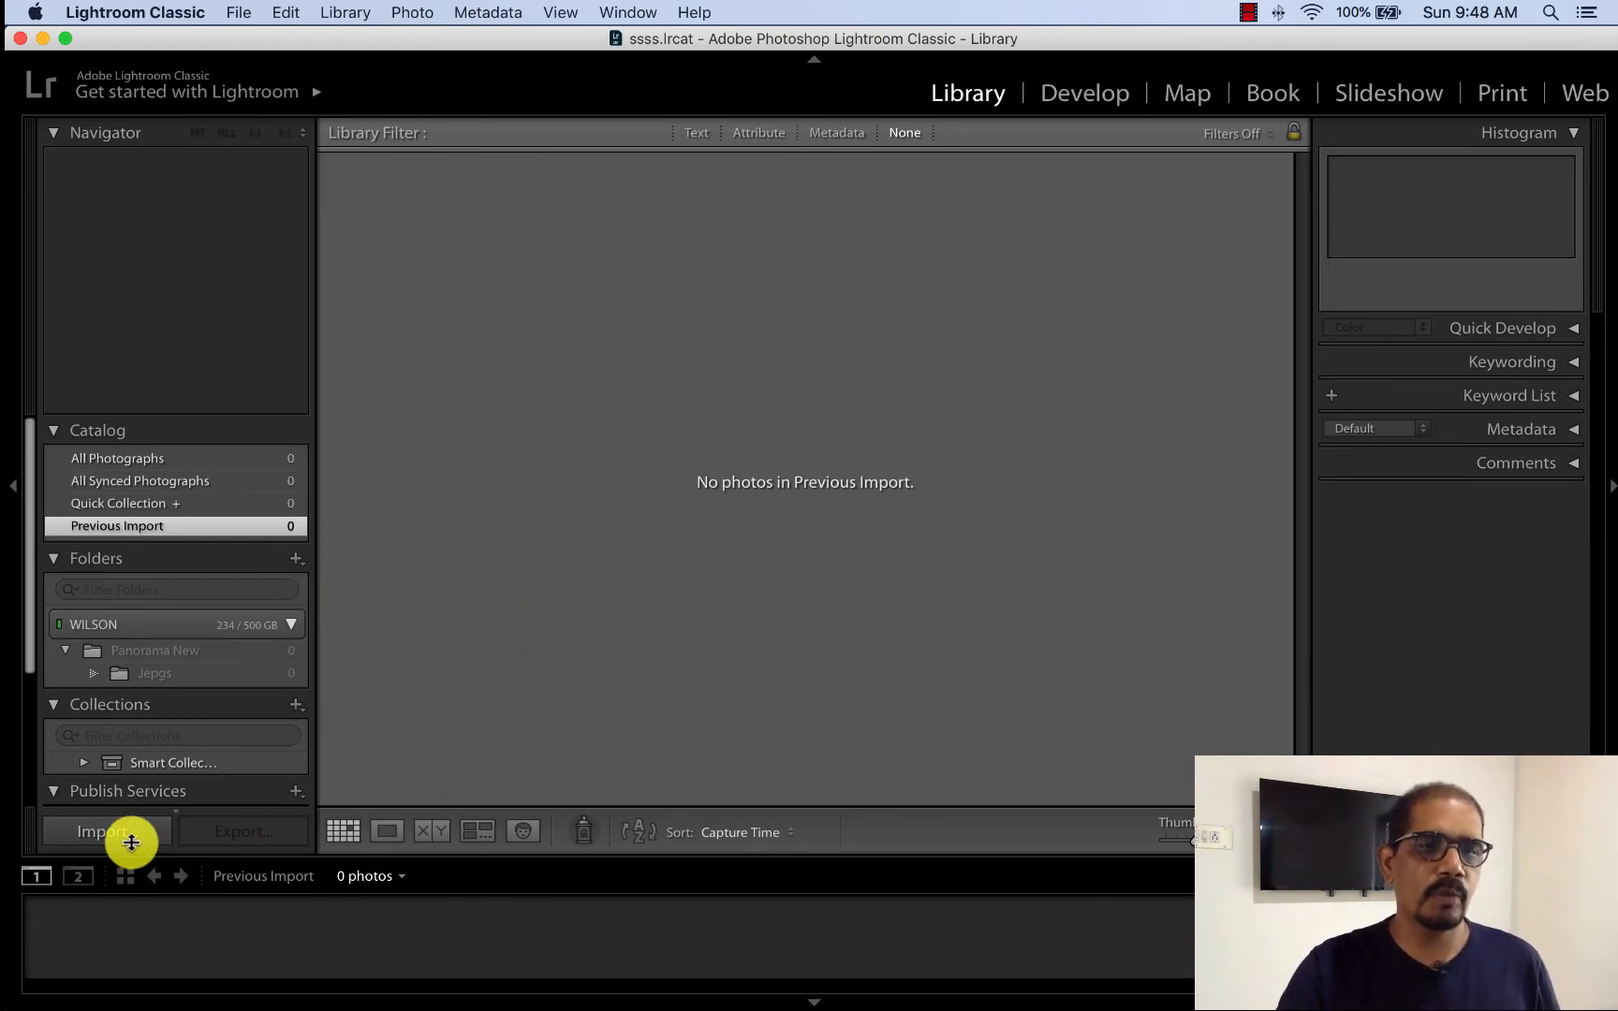
- Import all photos from the Panorama New folder on the Desktop into the catalog, including its subfolder
{"action": "left_click", "coordinate": [123, 842]}
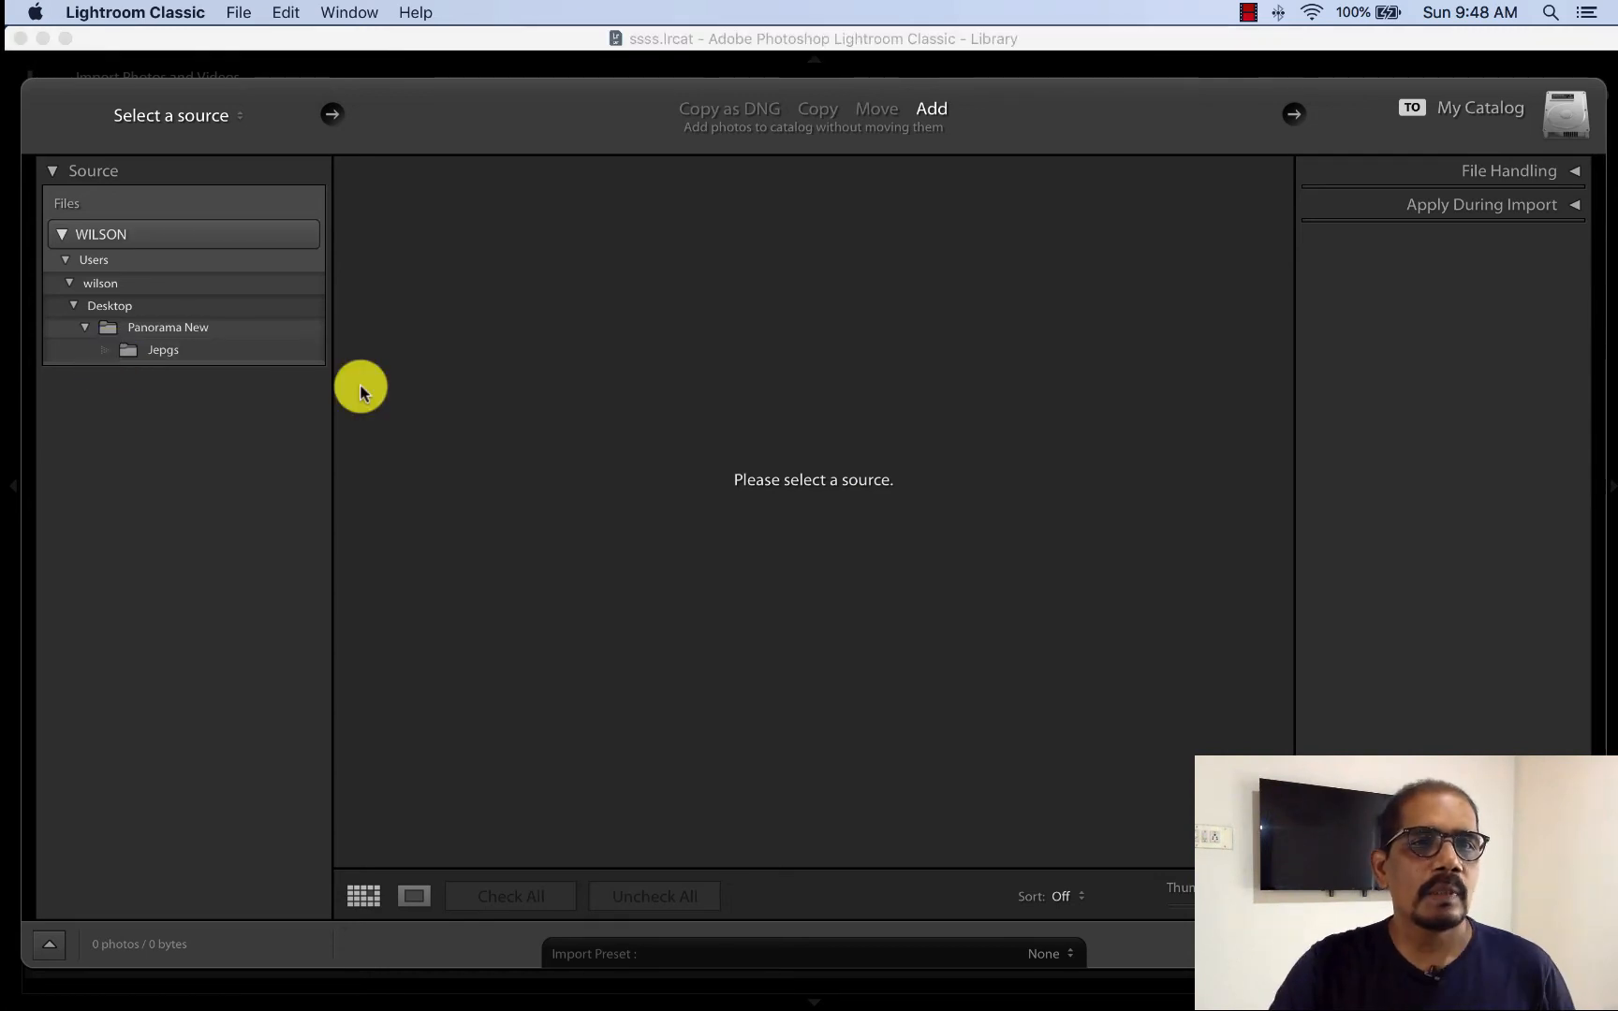
{"action": "left_click", "coordinate": [160, 327]}
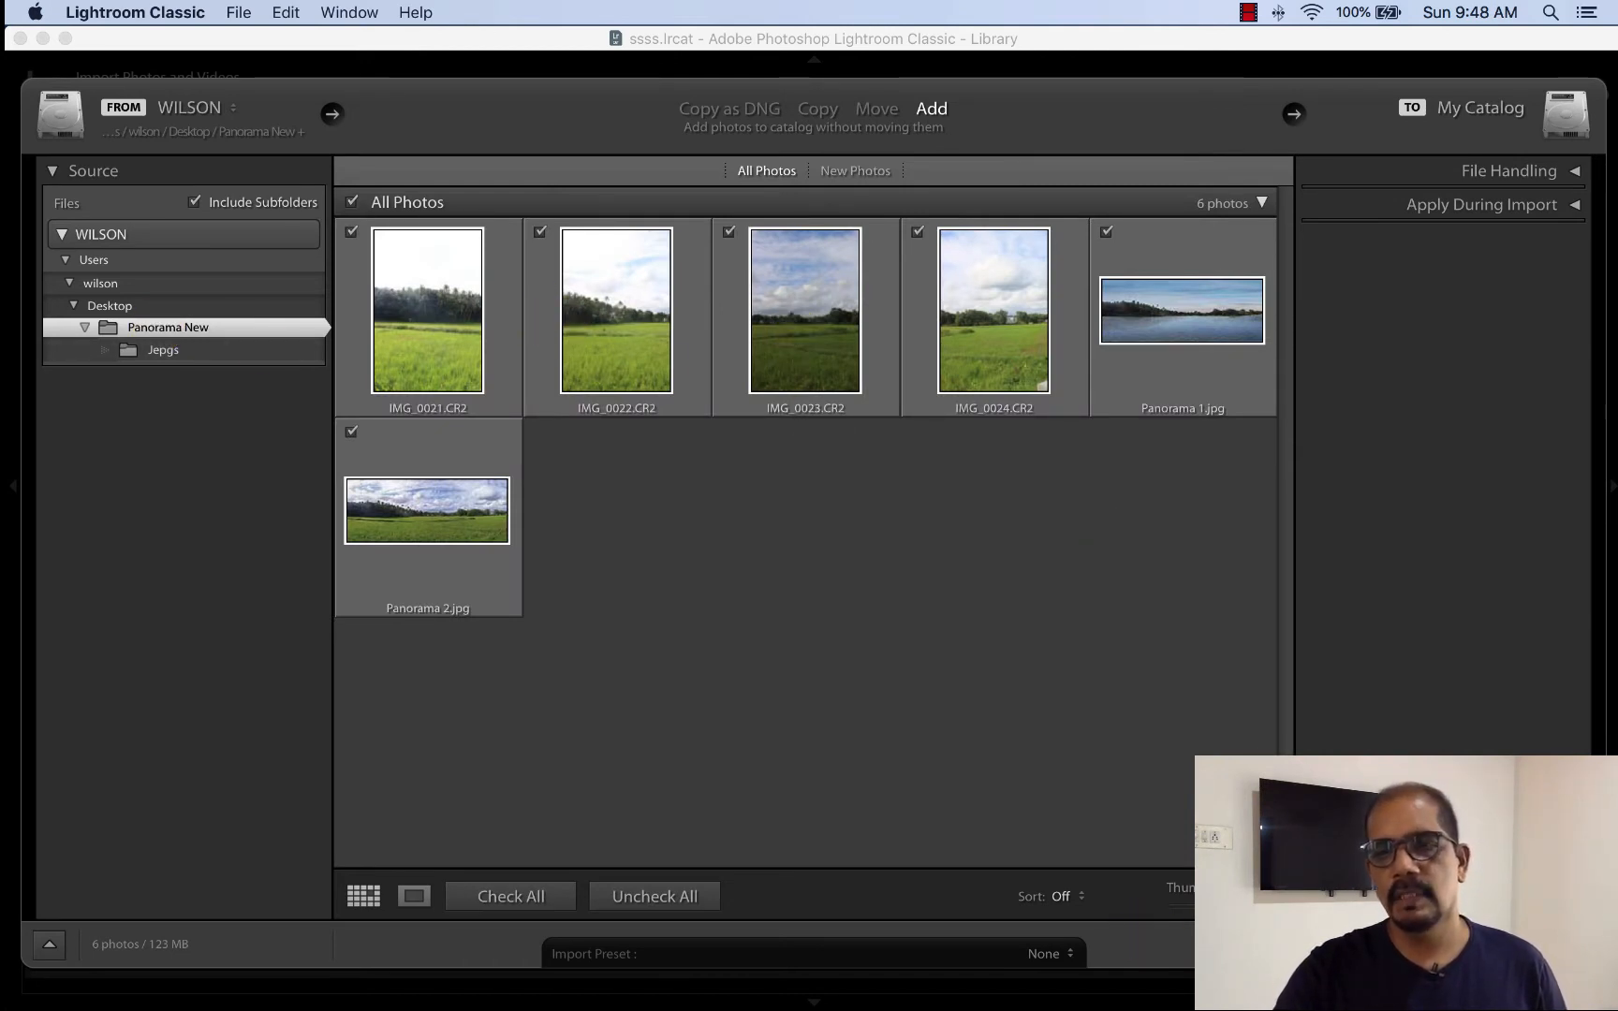
{"action": "left_click", "coordinate": [1460, 945]}
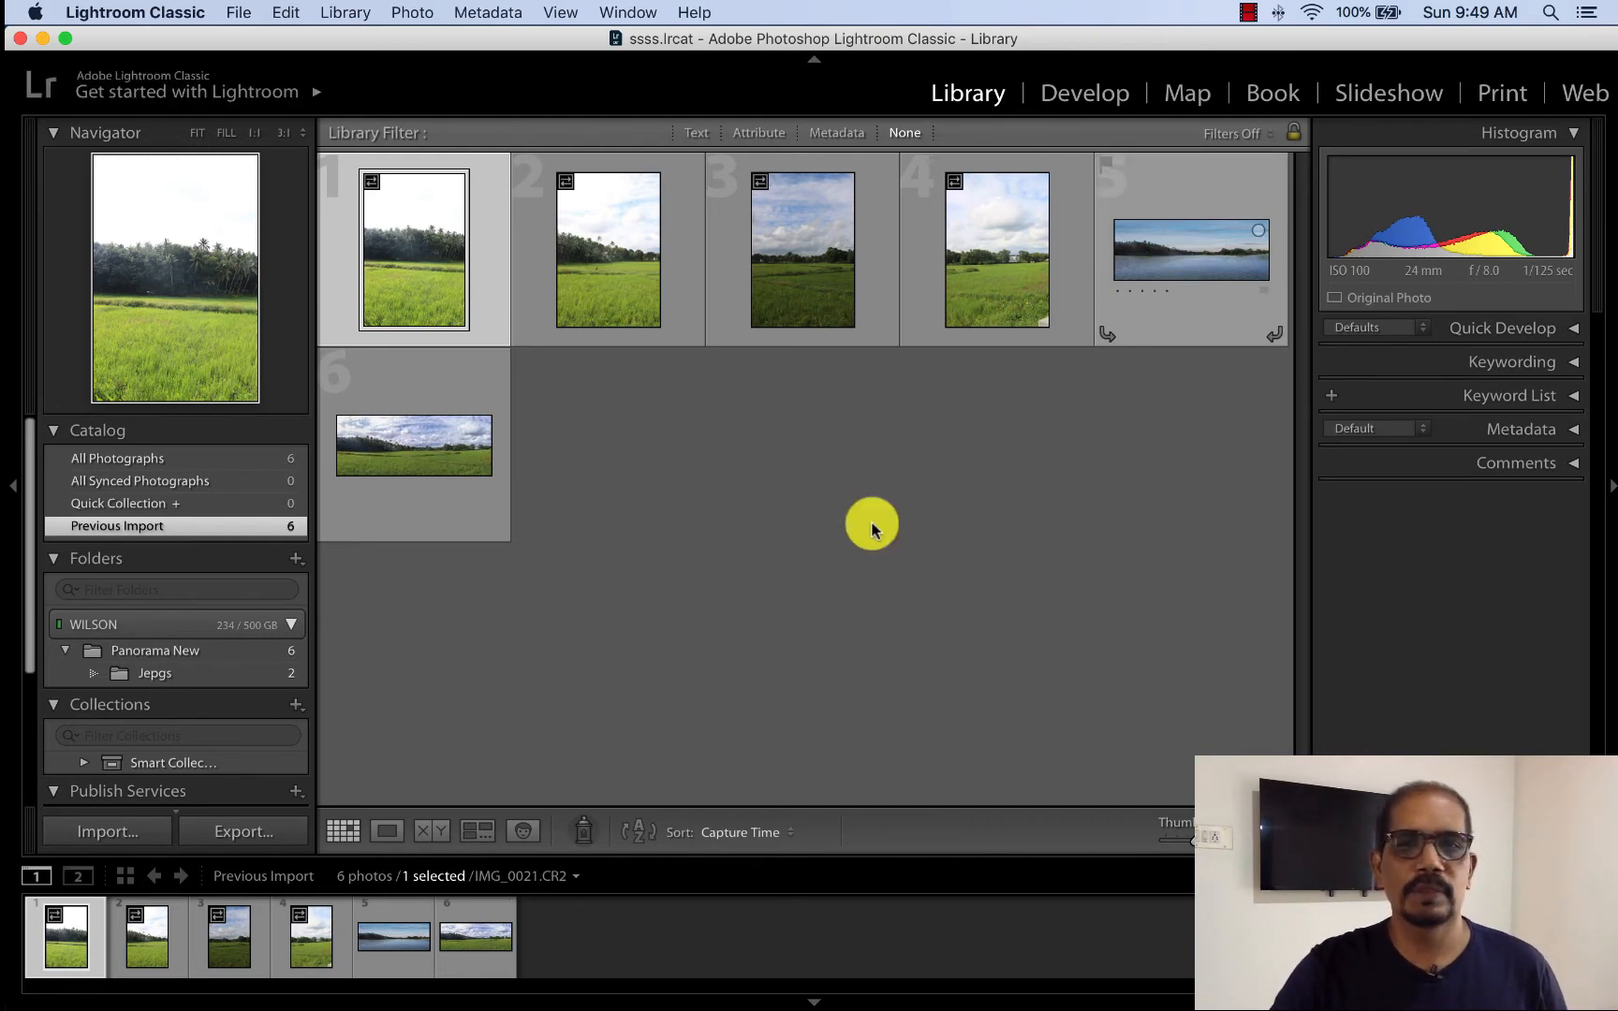
- Remove Panorama 2.jpg and Panorama 1.jpg from the catalog, keeping the files on disk
{"action": "left_click", "coordinate": [483, 952]}
{"action": "double_click", "coordinate": [483, 951]}
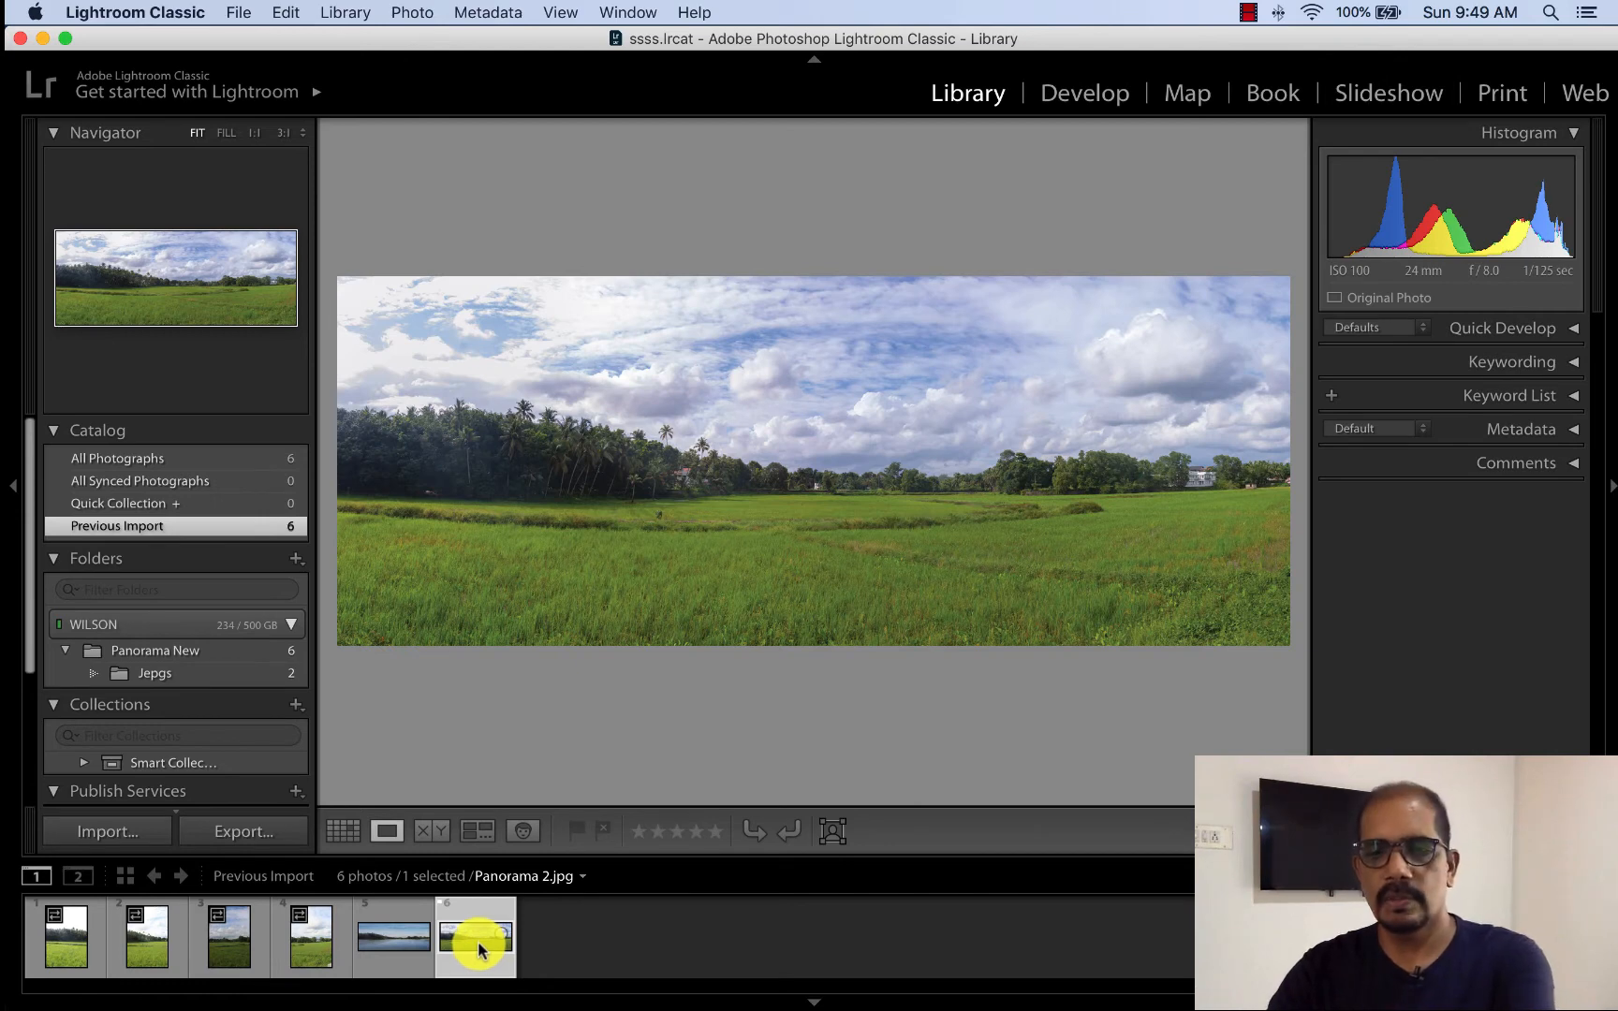
{"action": "key", "text": "Delete"}
{"action": "key", "text": "Return"}
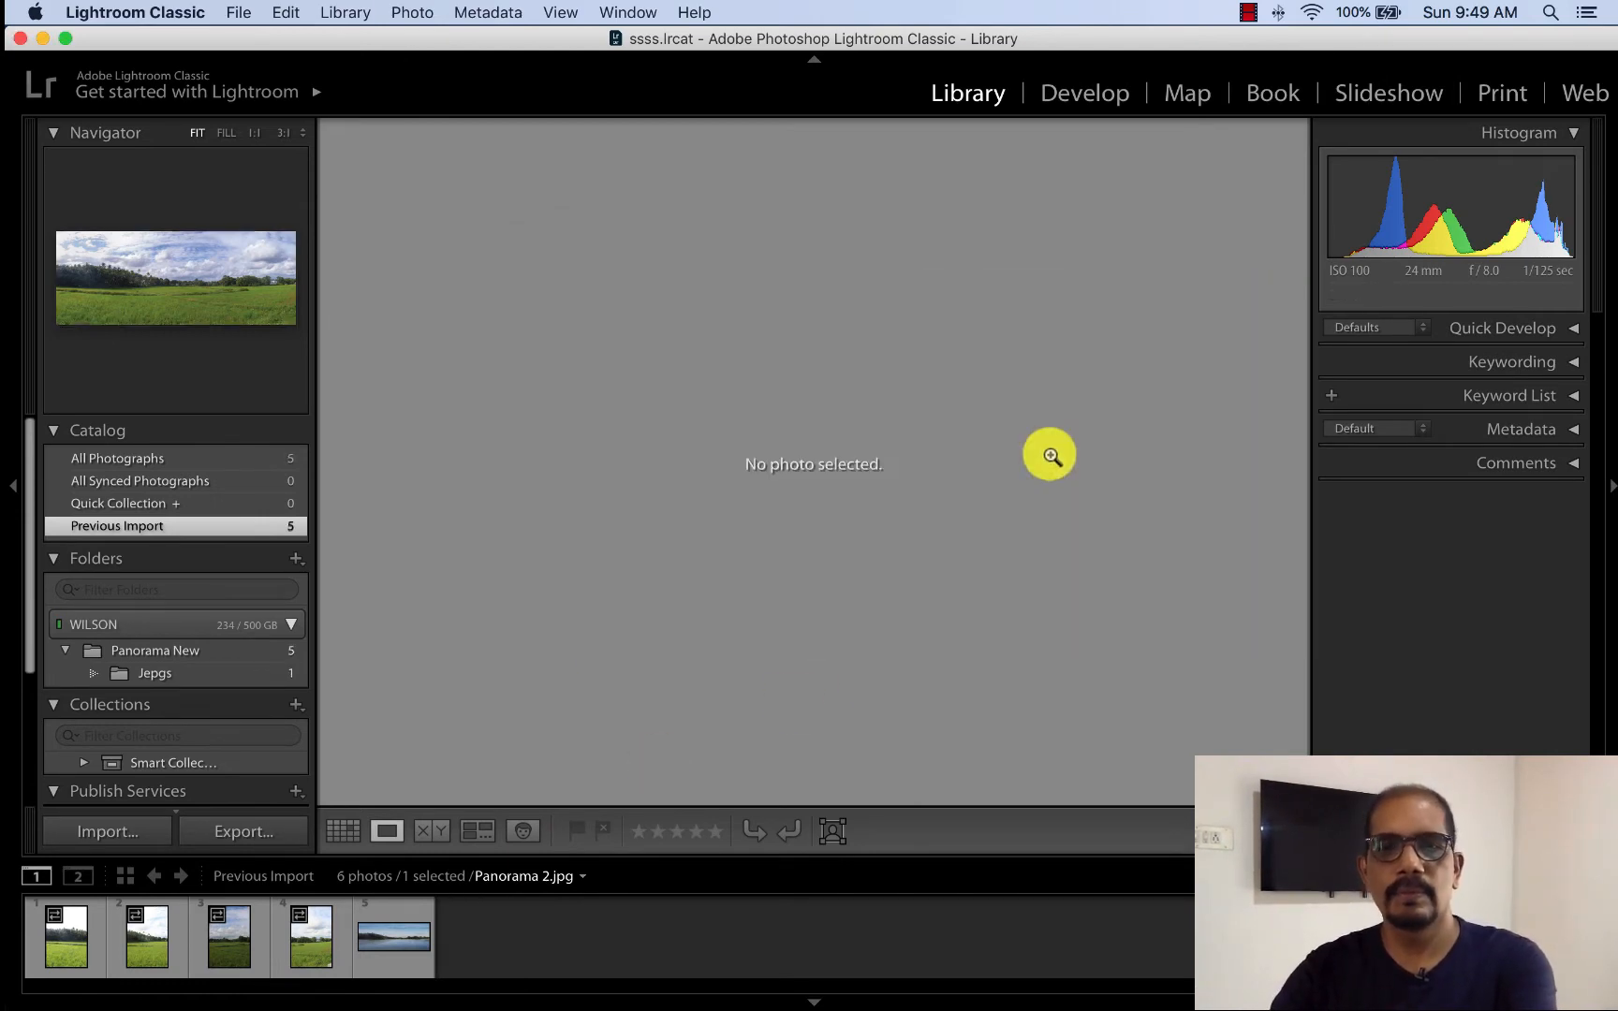
{"action": "key", "text": "Delete"}
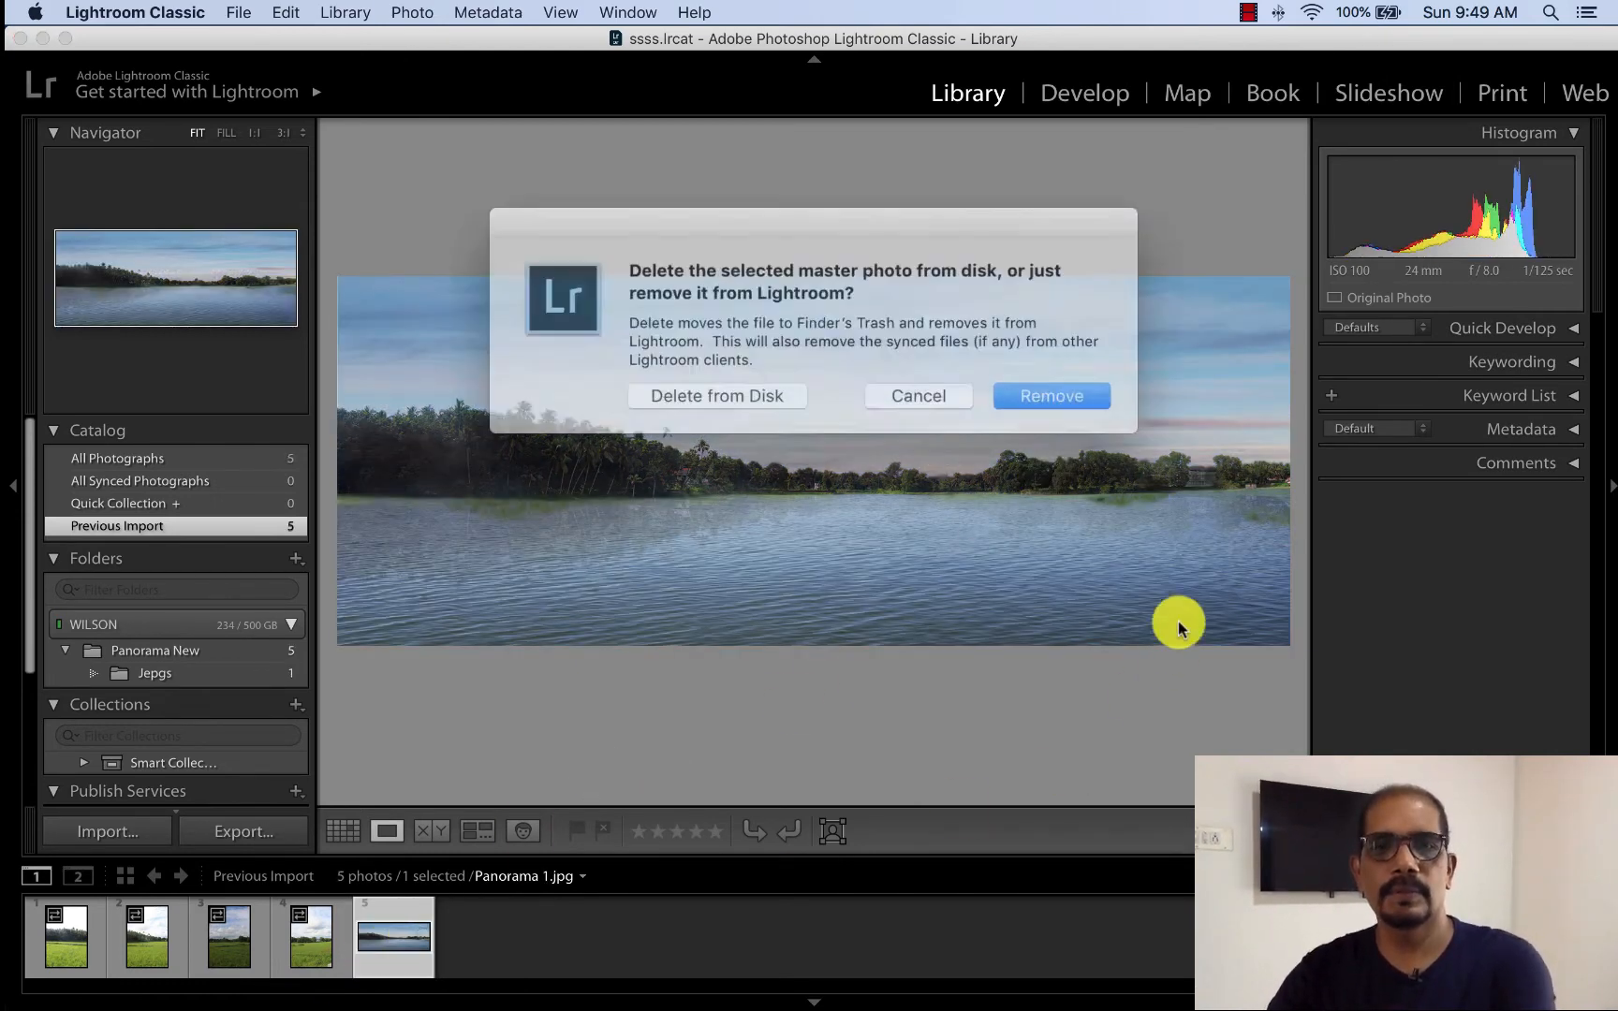
{"action": "left_click", "coordinate": [1048, 398]}
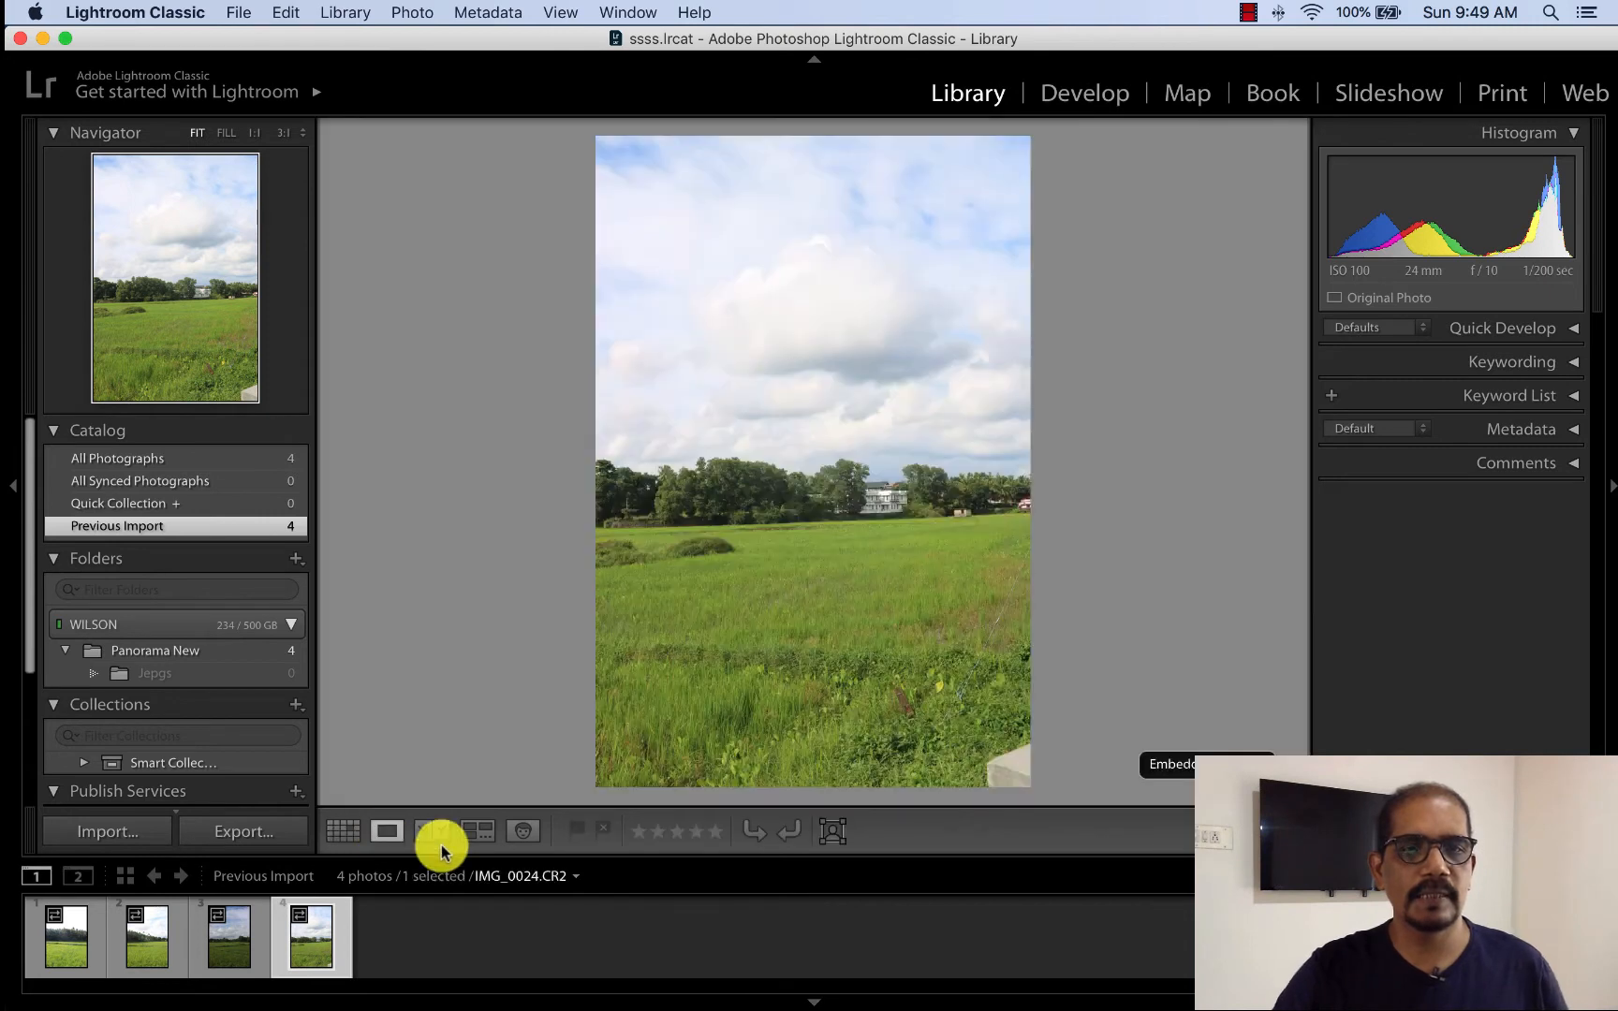
- Show IMG_0024.CR2 in Survey view, return to Grid view and select all four raw photos
{"action": "left_click", "coordinate": [384, 831]}
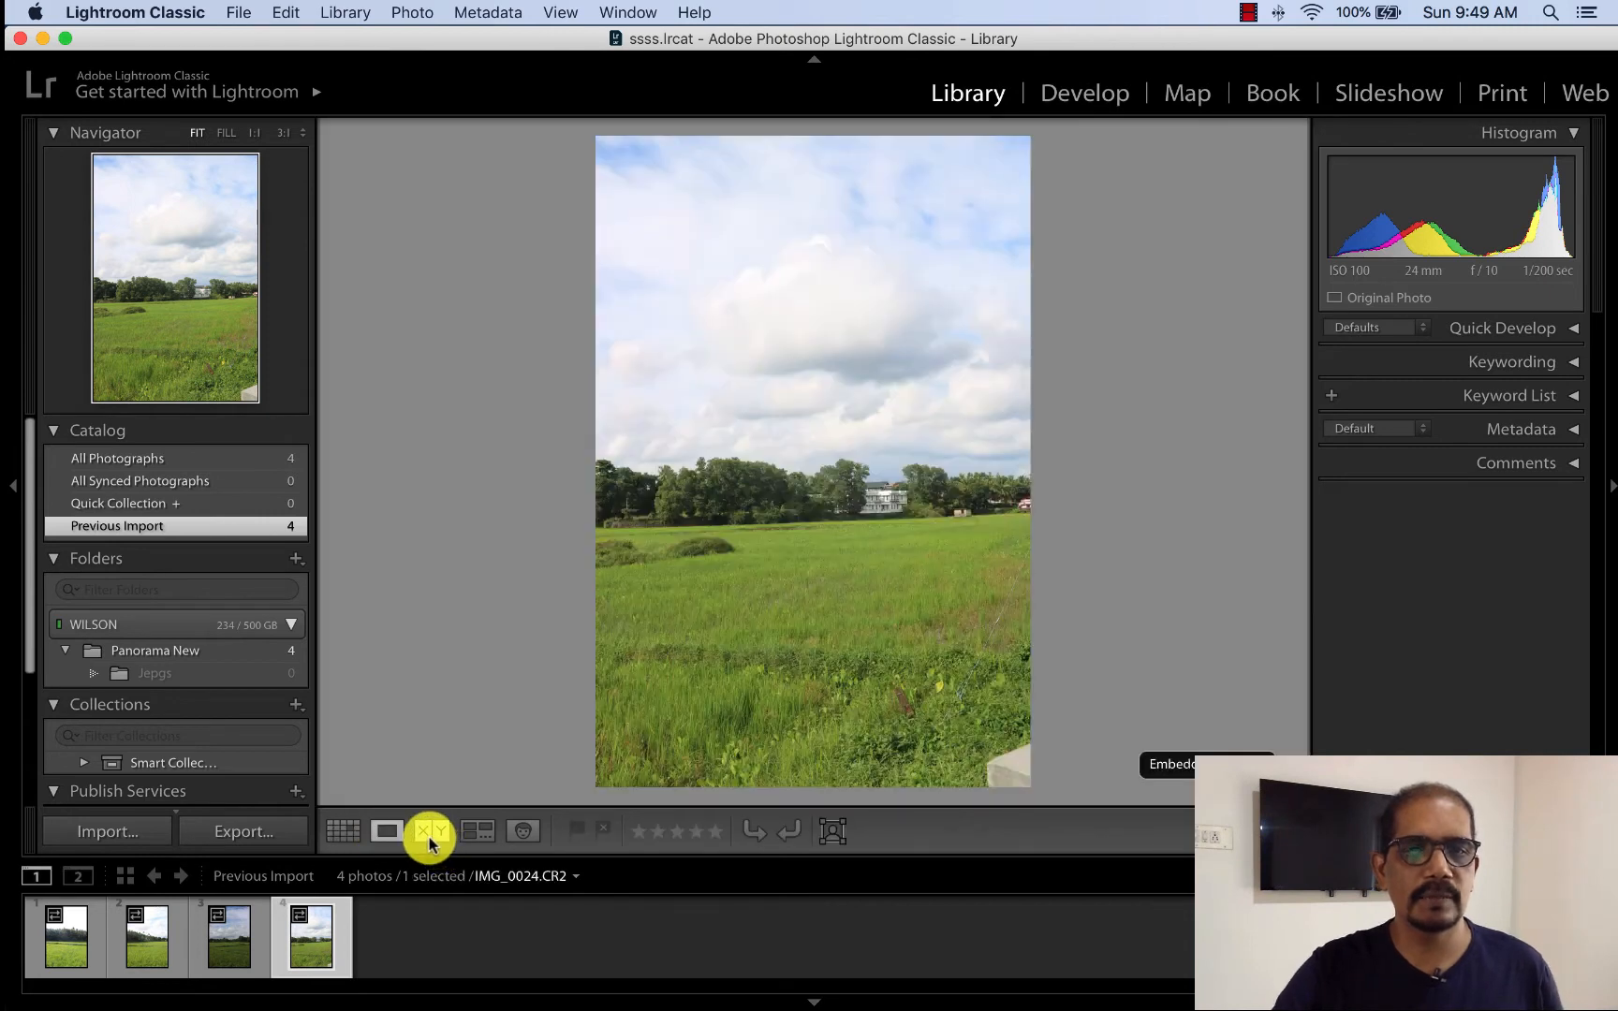
{"action": "left_click", "coordinate": [478, 832]}
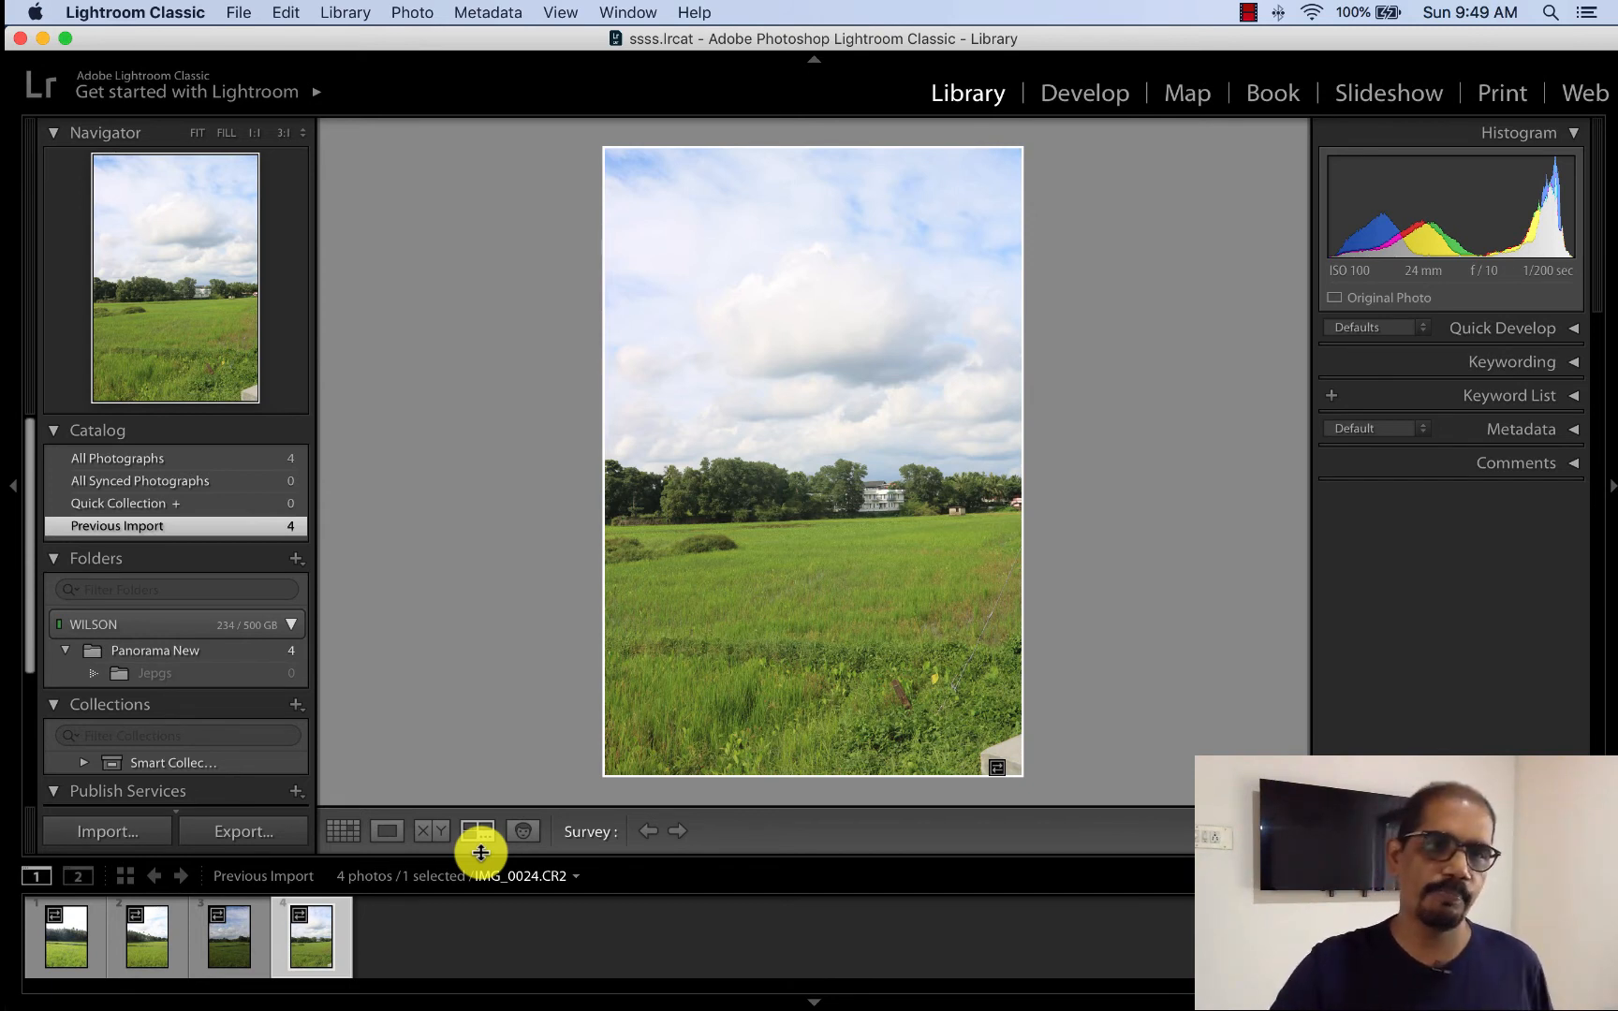
{"action": "left_click", "coordinate": [343, 831]}
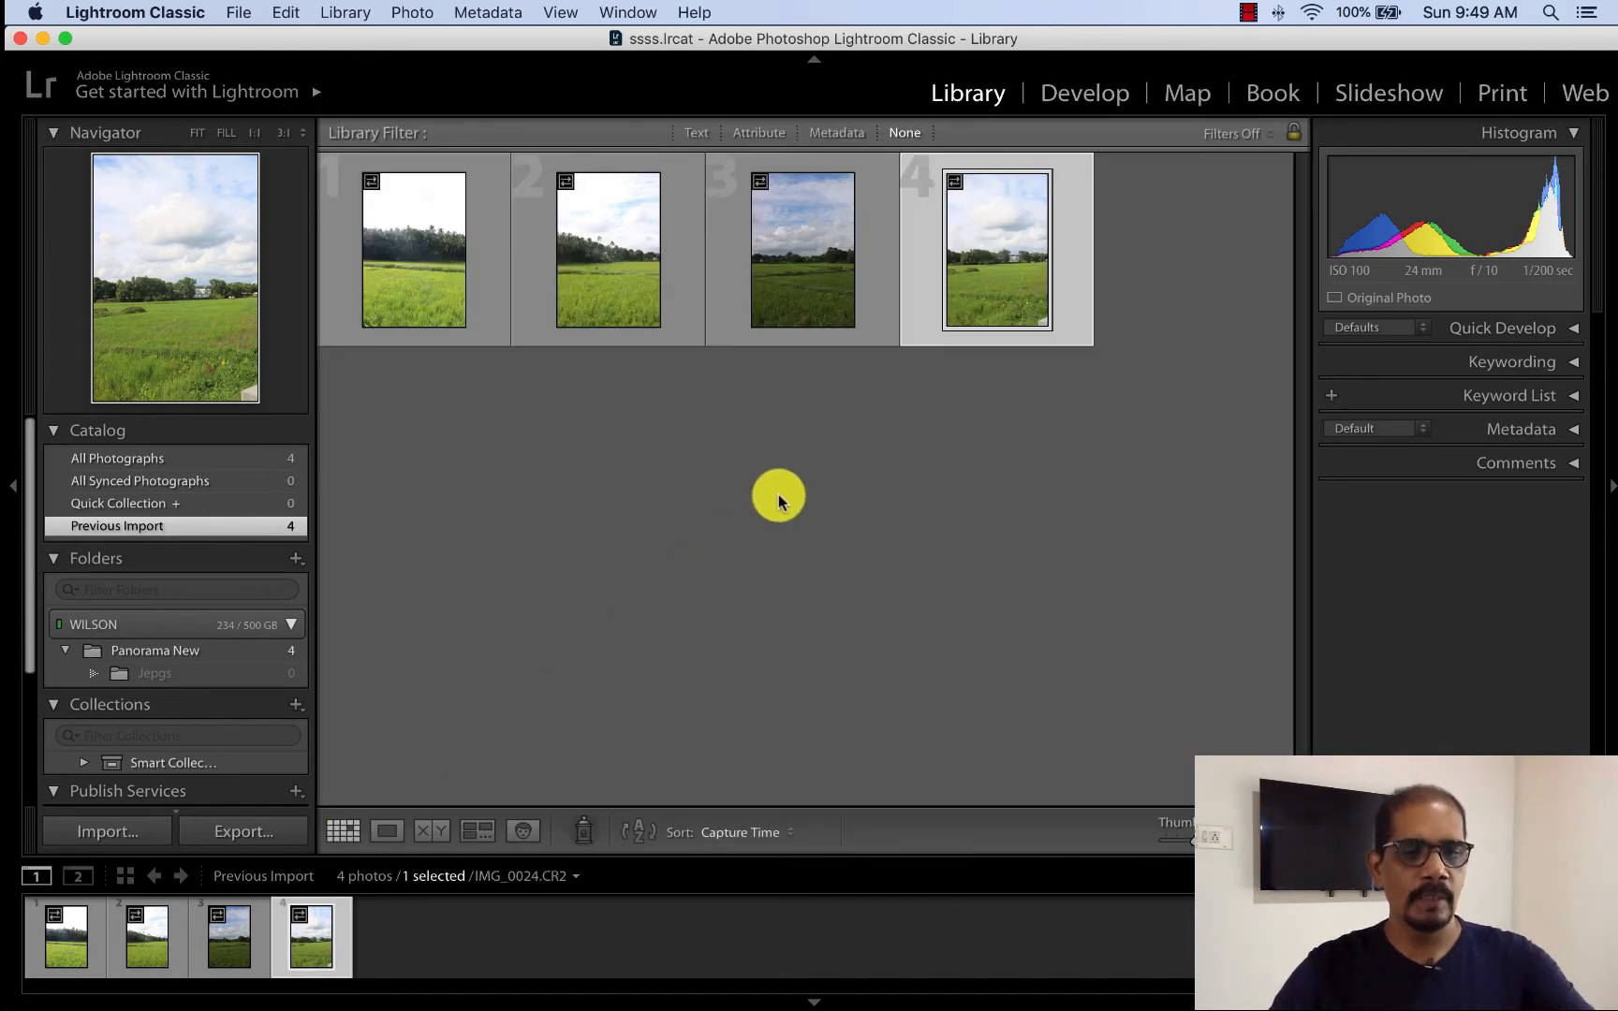
{"action": "left_click", "coordinate": [791, 303], "text": "shift"}
{"action": "left_click", "coordinate": [562, 307], "text": "shift"}
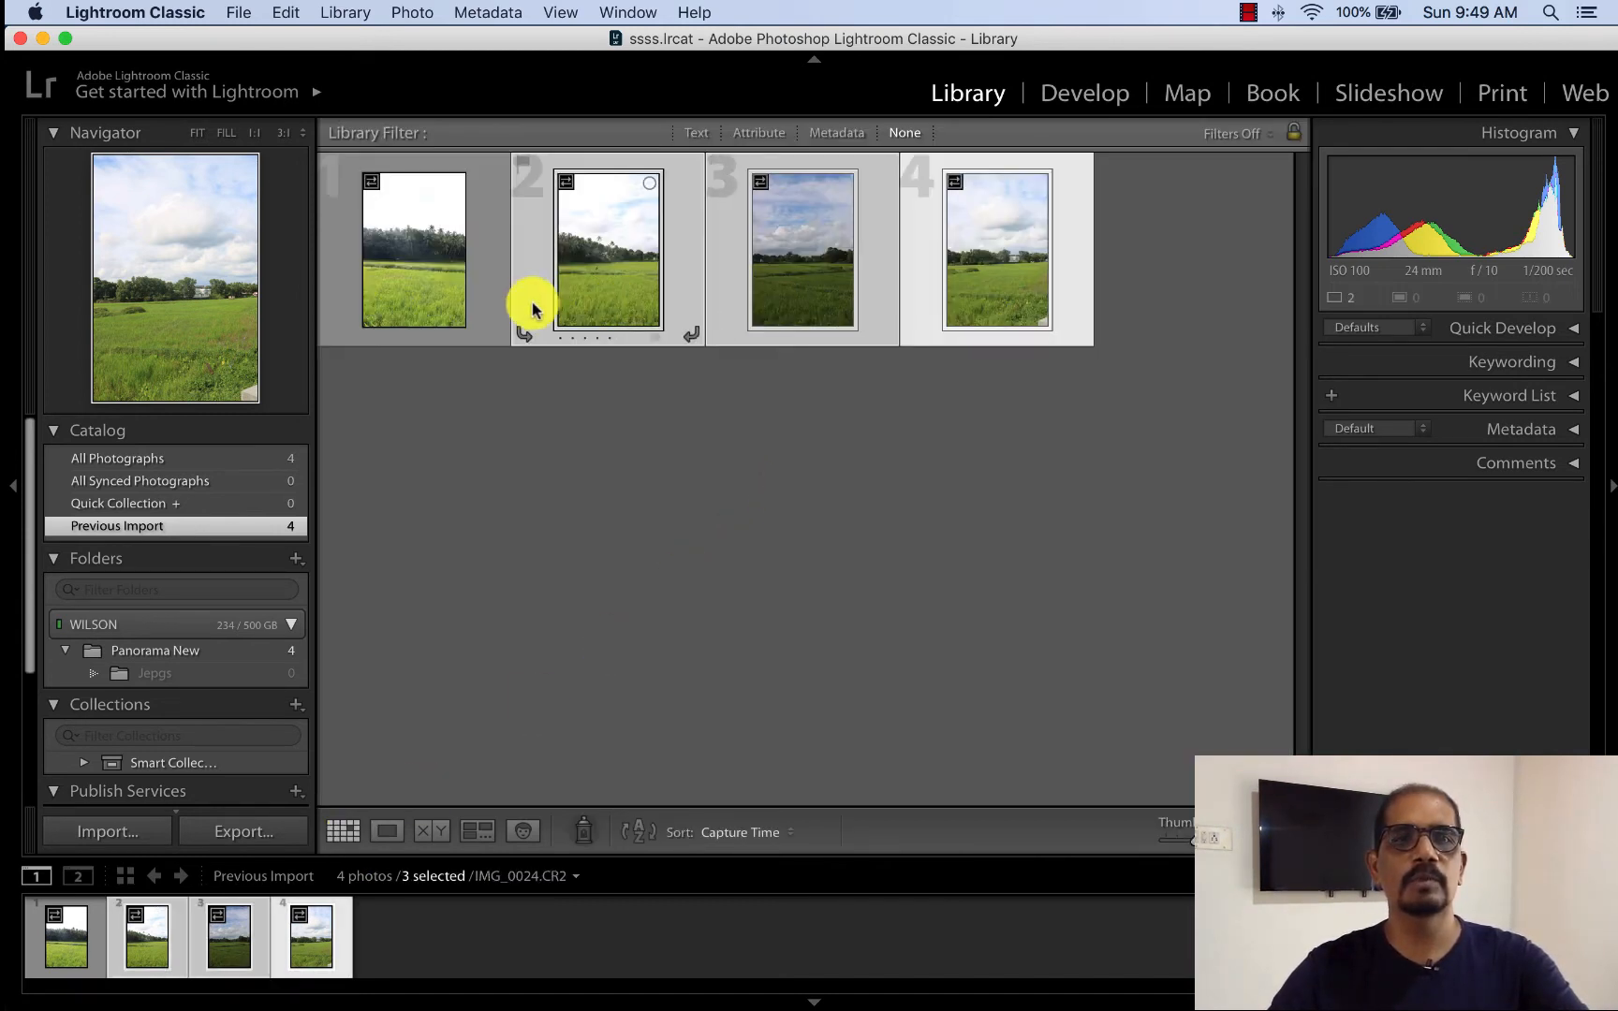
{"action": "left_click", "coordinate": [415, 307], "text": "shift"}
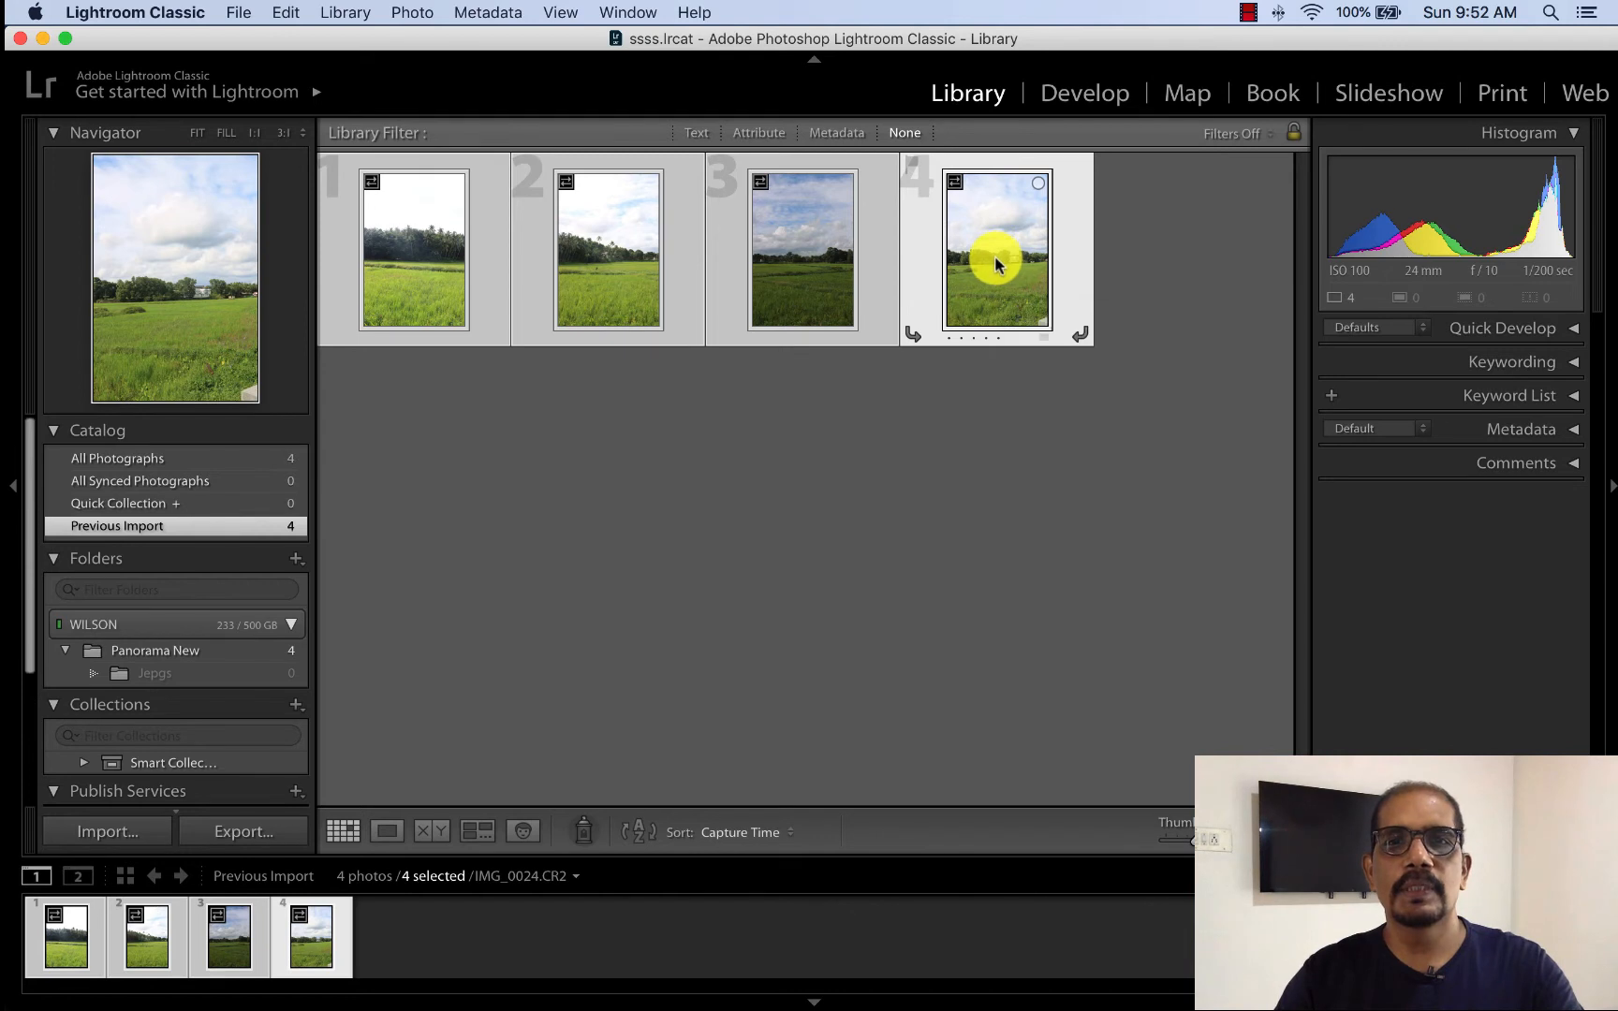
- Limit the selection to IMG_0022.CR2, IMG_0023.CR2 and IMG_0024.CR2, leaving out IMG_0021.CR2
{"action": "left_click", "coordinate": [794, 249], "text": "shift"}
{"action": "left_click", "coordinate": [616, 263], "text": "shift"}
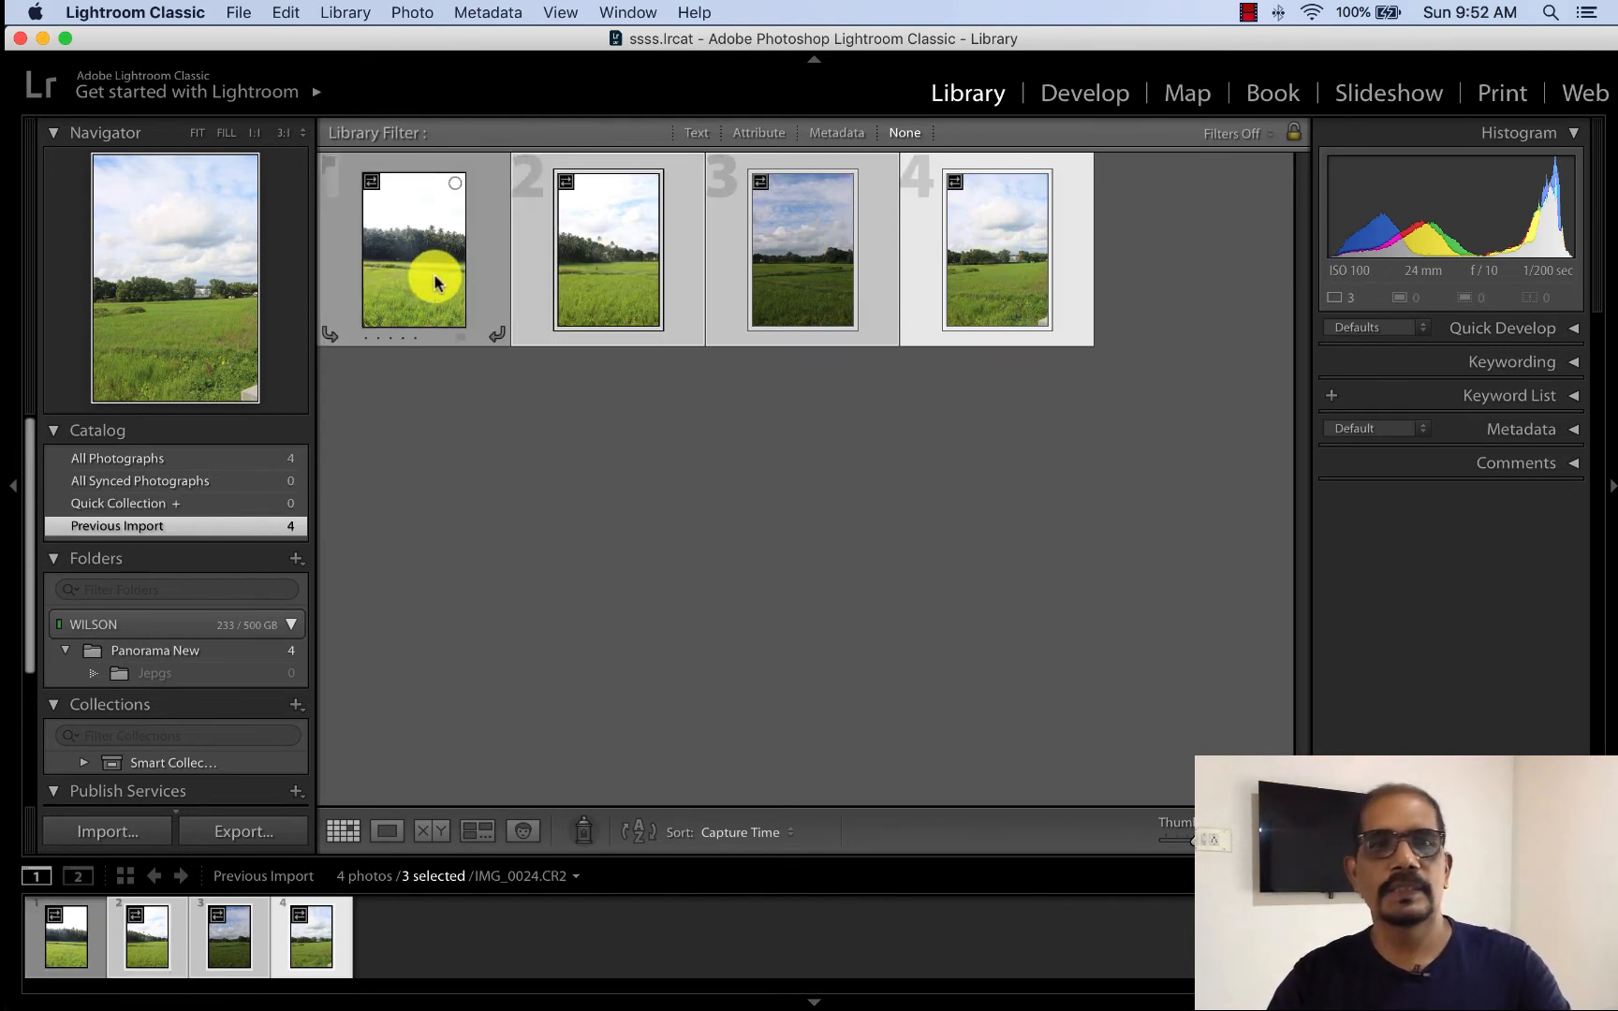
{"action": "right_click", "coordinate": [574, 261]}
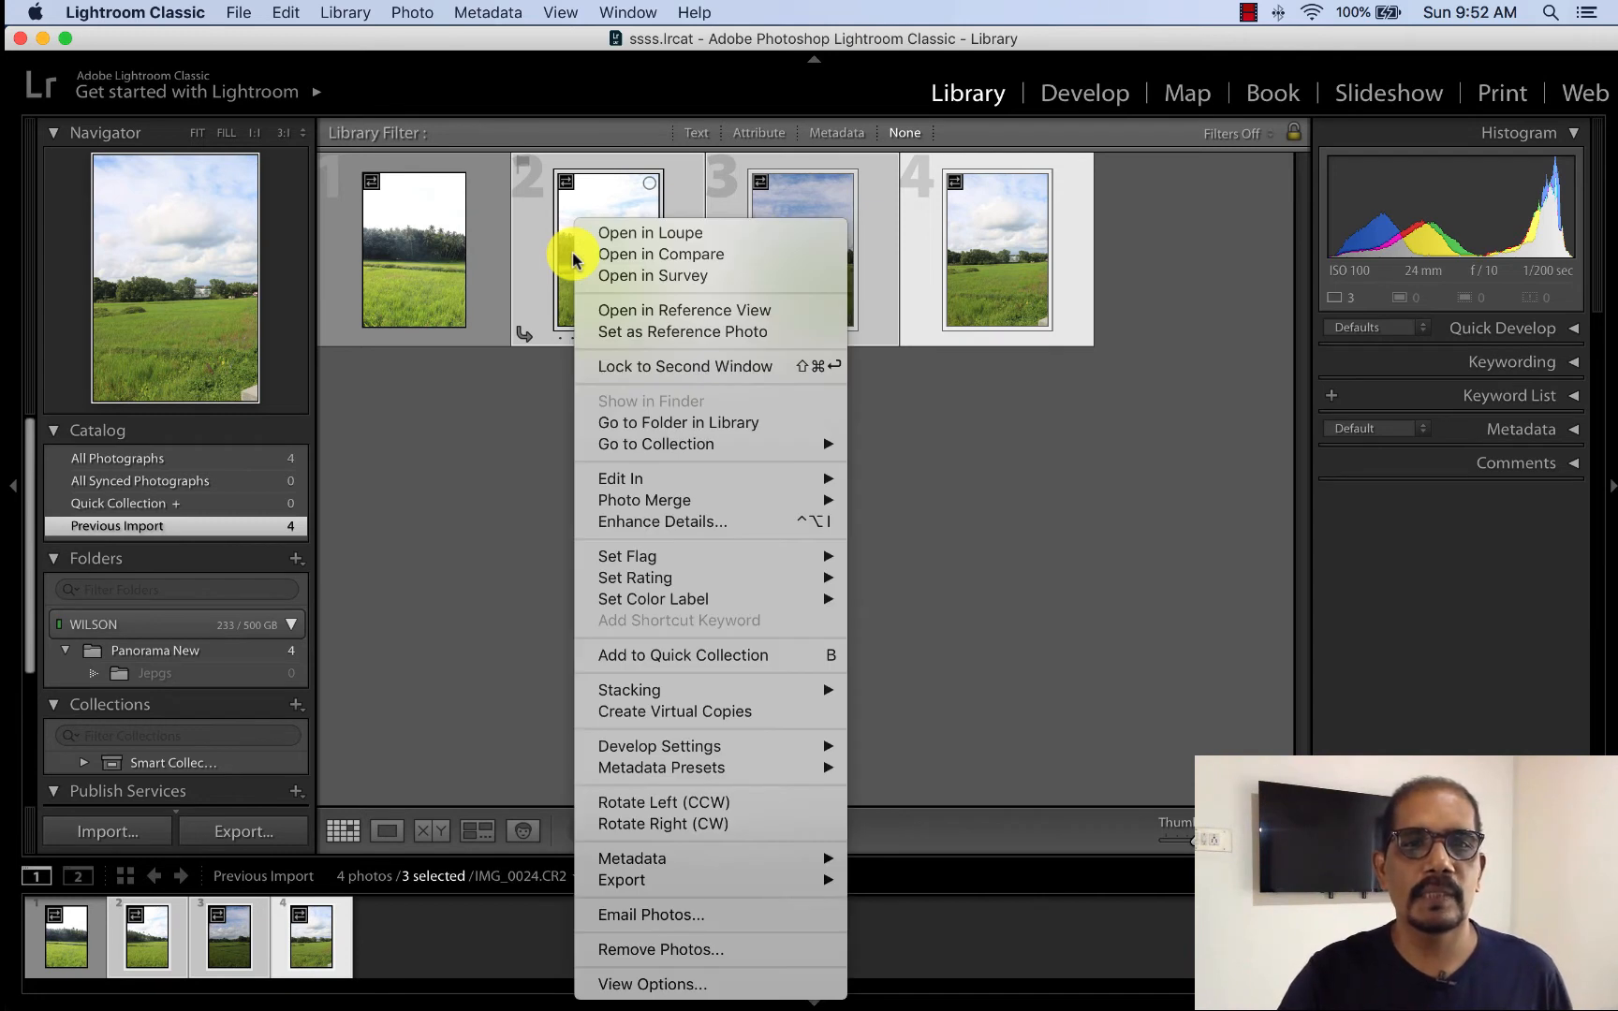
{"action": "mouse_move", "coordinate": [687, 499]}
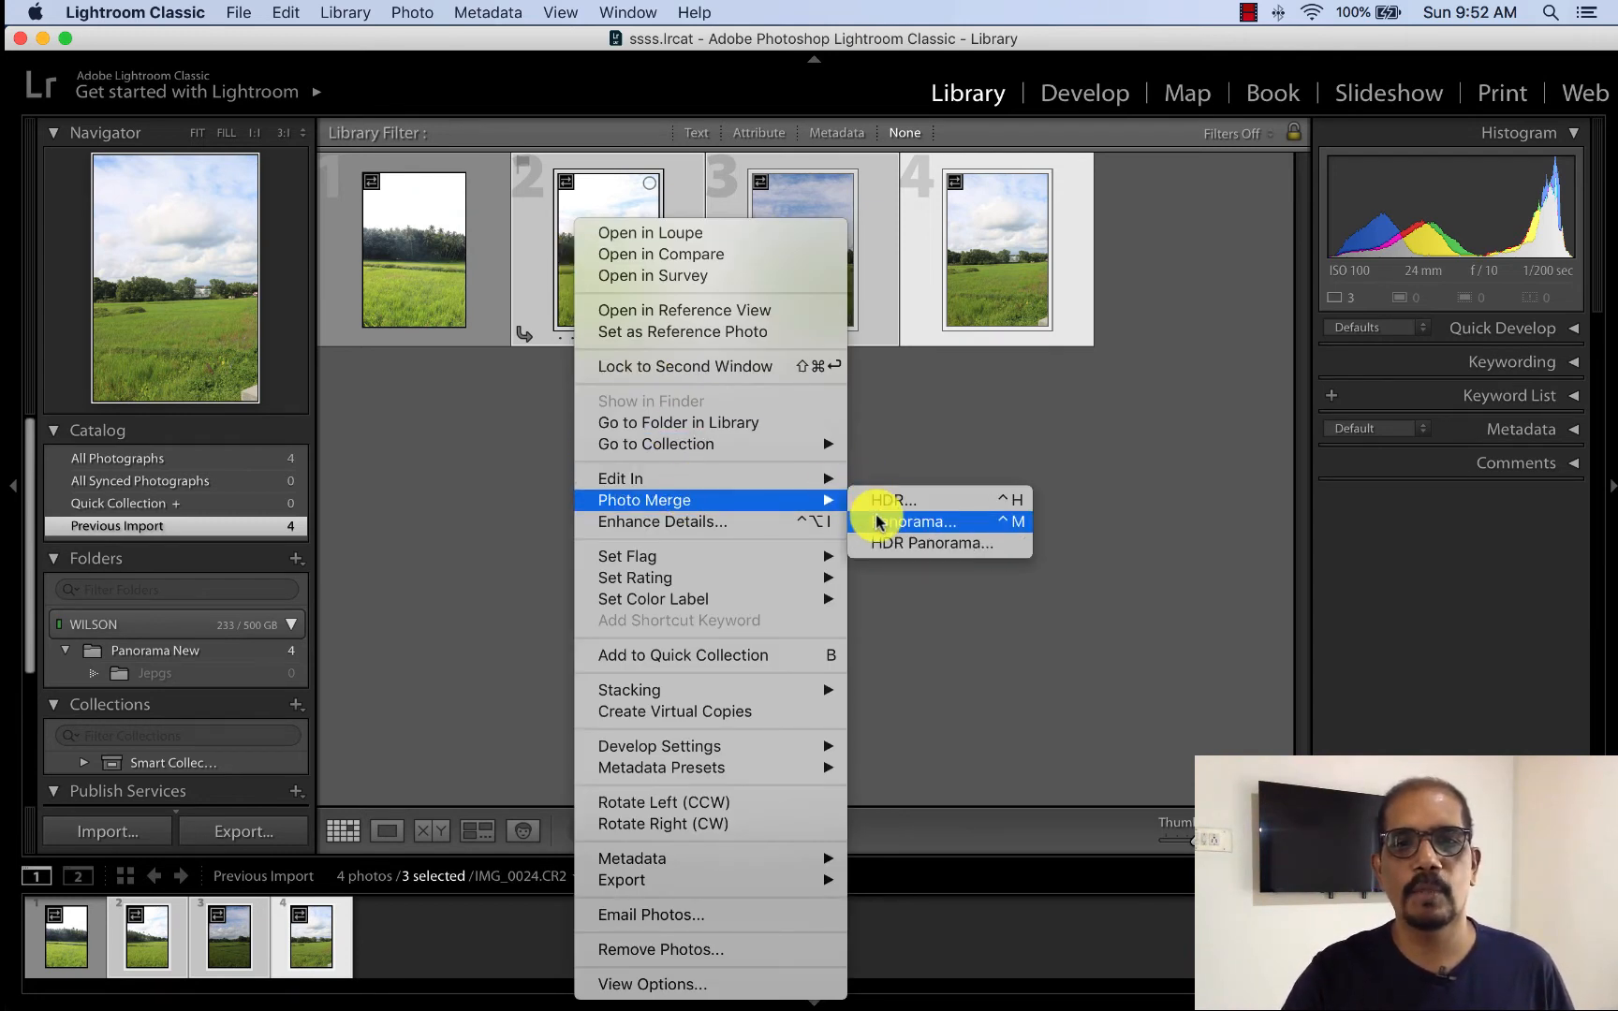
{"action": "left_click", "coordinate": [439, 234]}
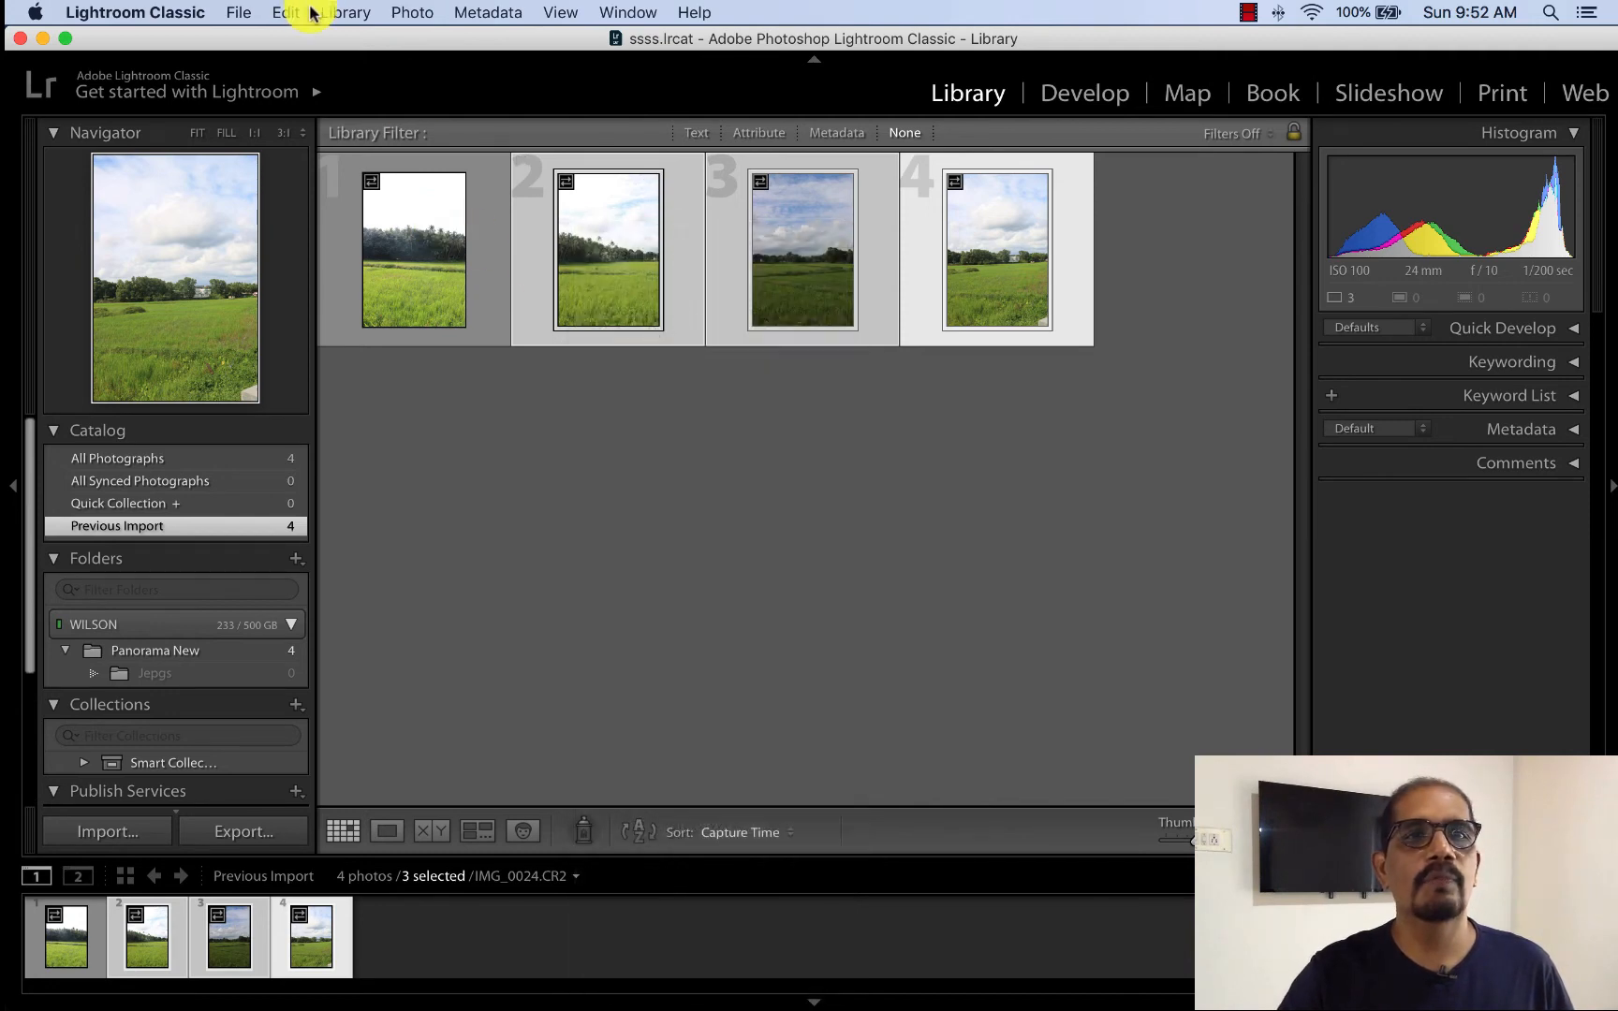
- Merge the three selected photos into a panorama with Spherical projection, Auto Crop and Auto Settings, and view the result in Loupe view
{"action": "left_click", "coordinate": [409, 12]}
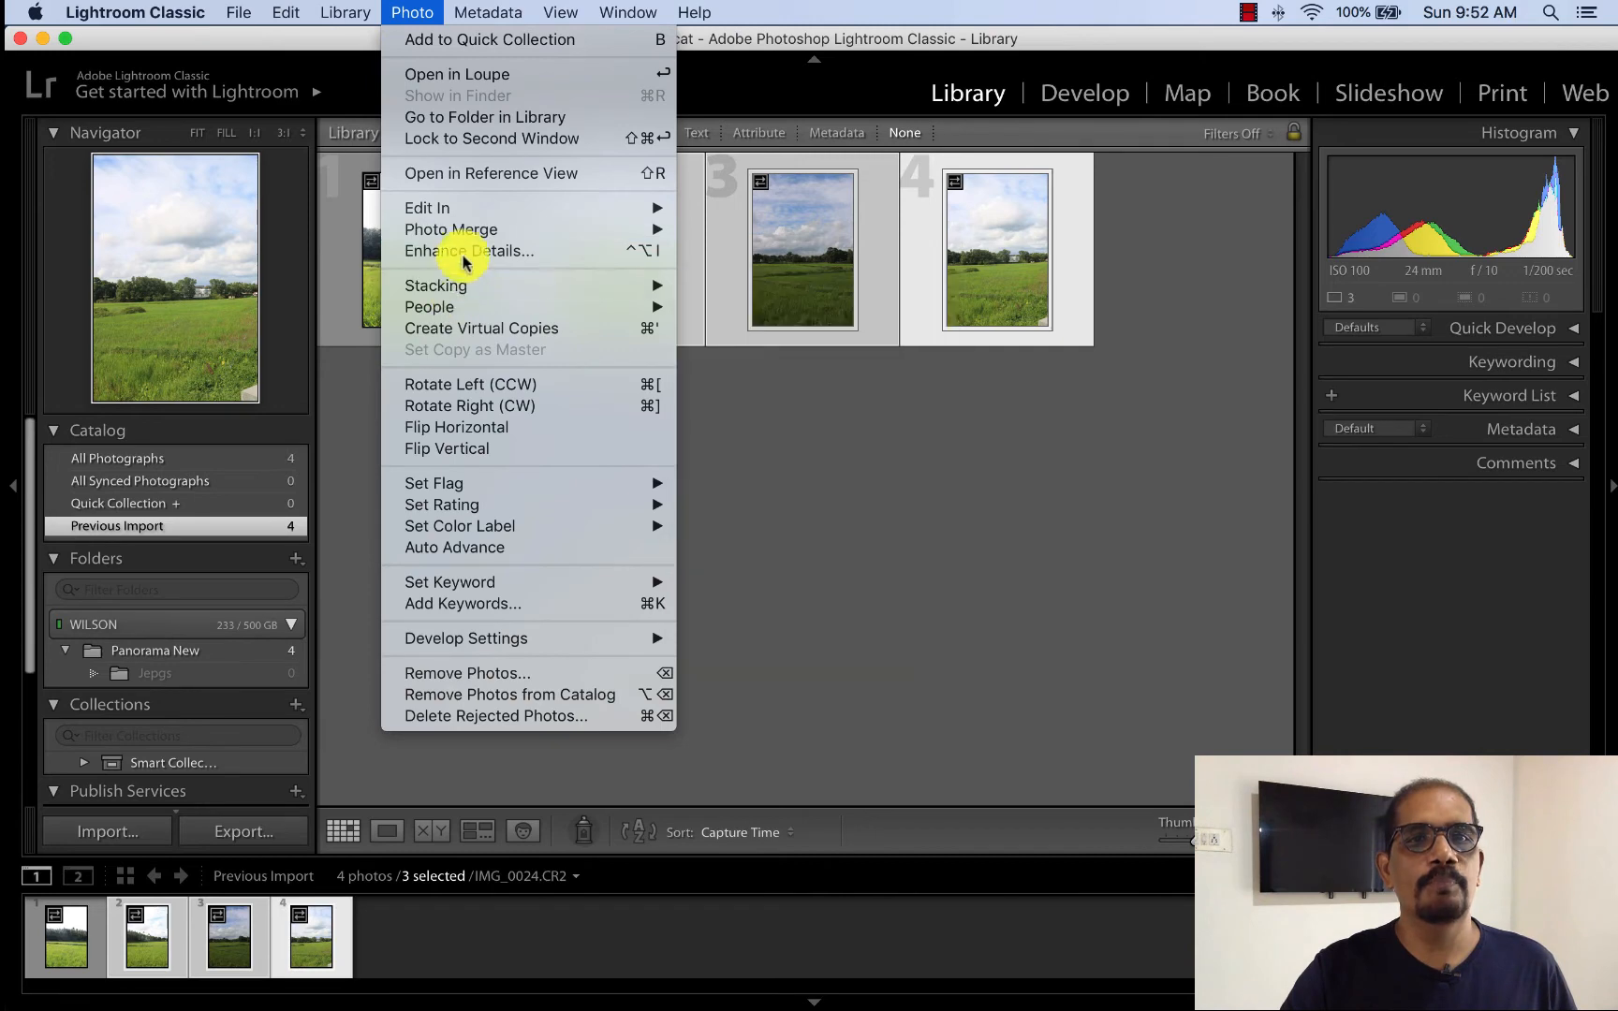
{"action": "mouse_move", "coordinate": [466, 238]}
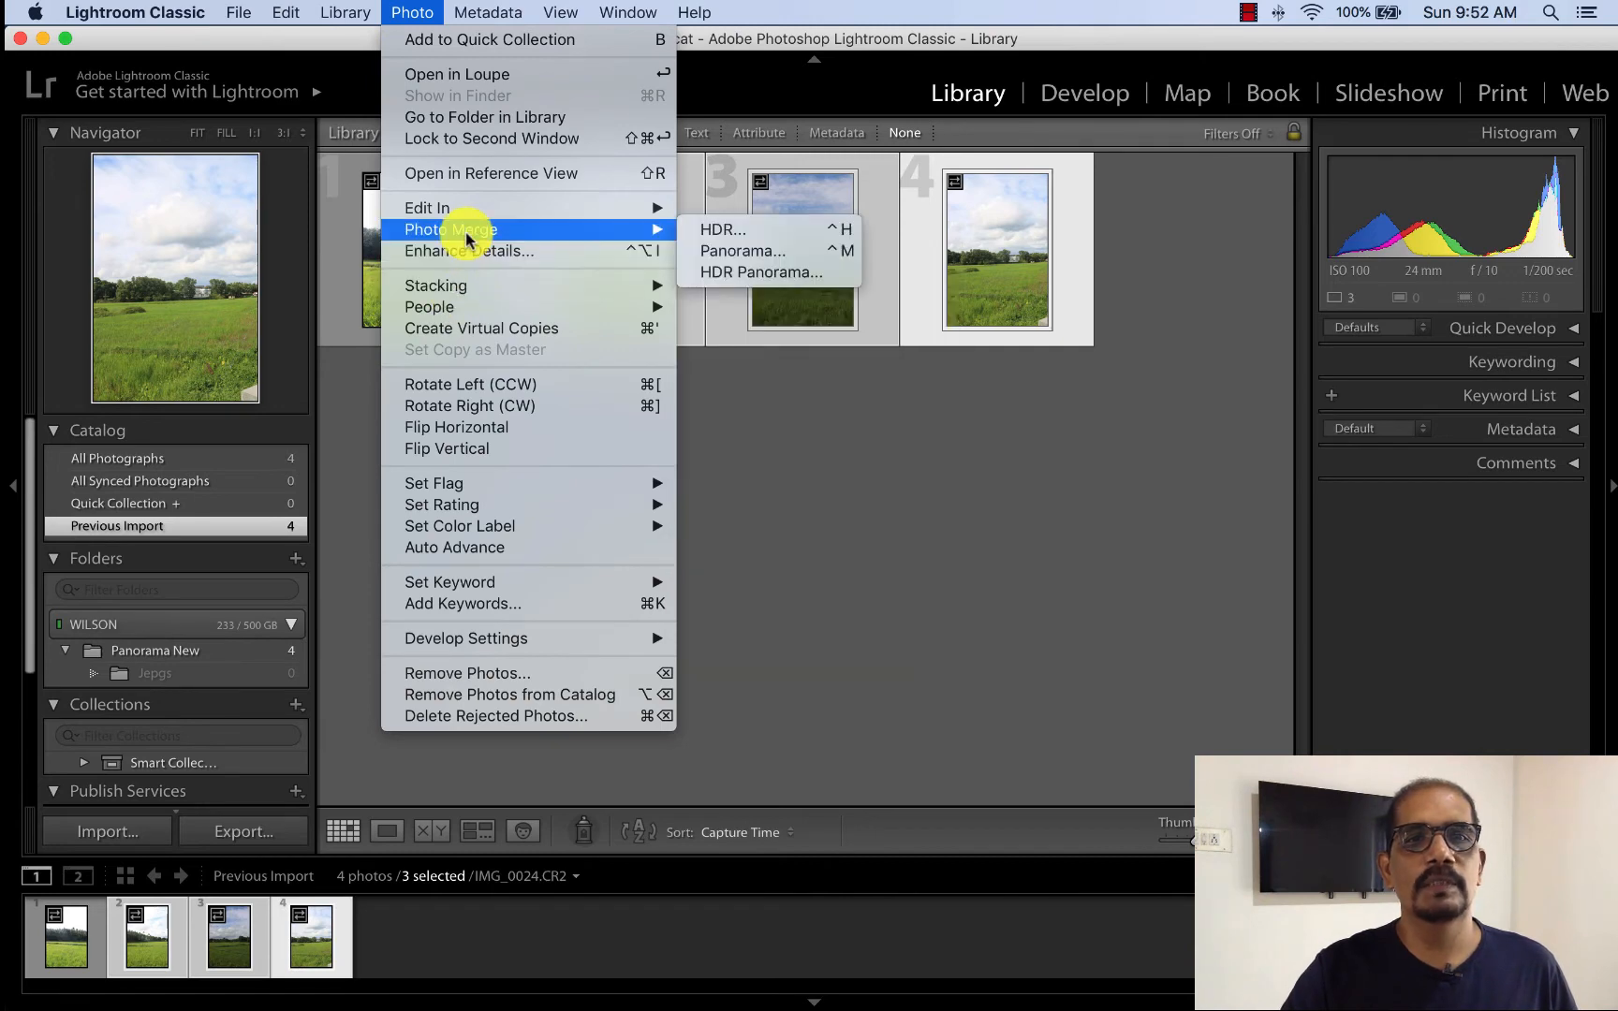
{"action": "left_click", "coordinate": [782, 253]}
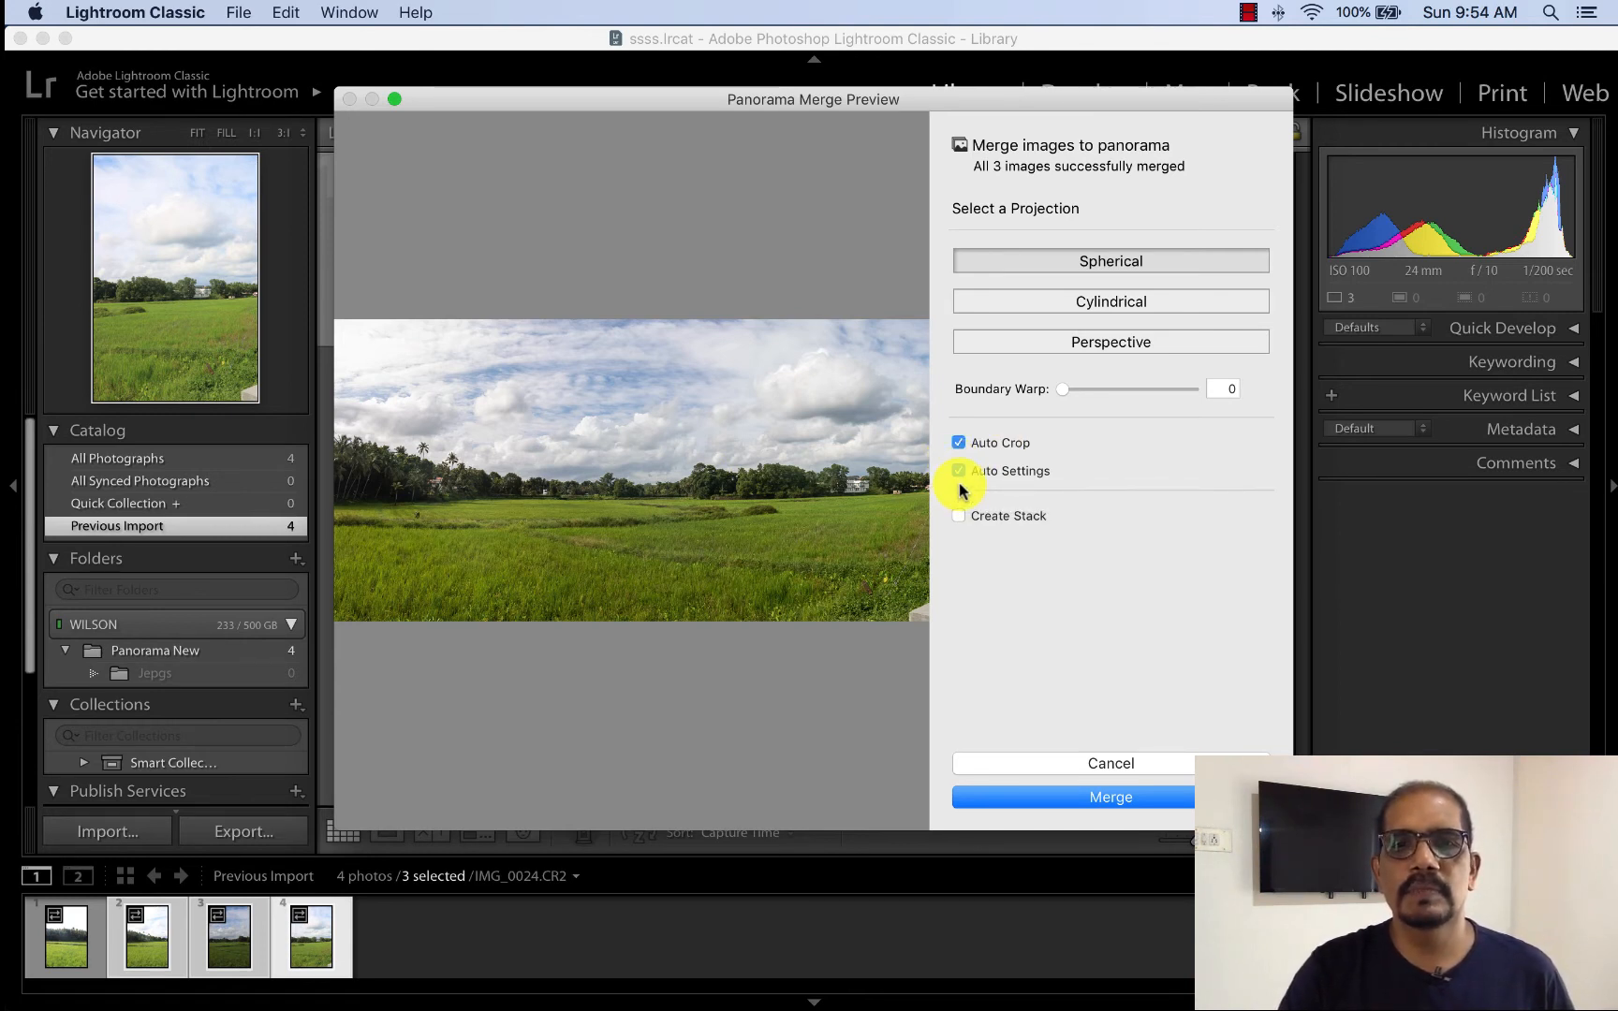
{"action": "left_click", "coordinate": [1114, 798]}
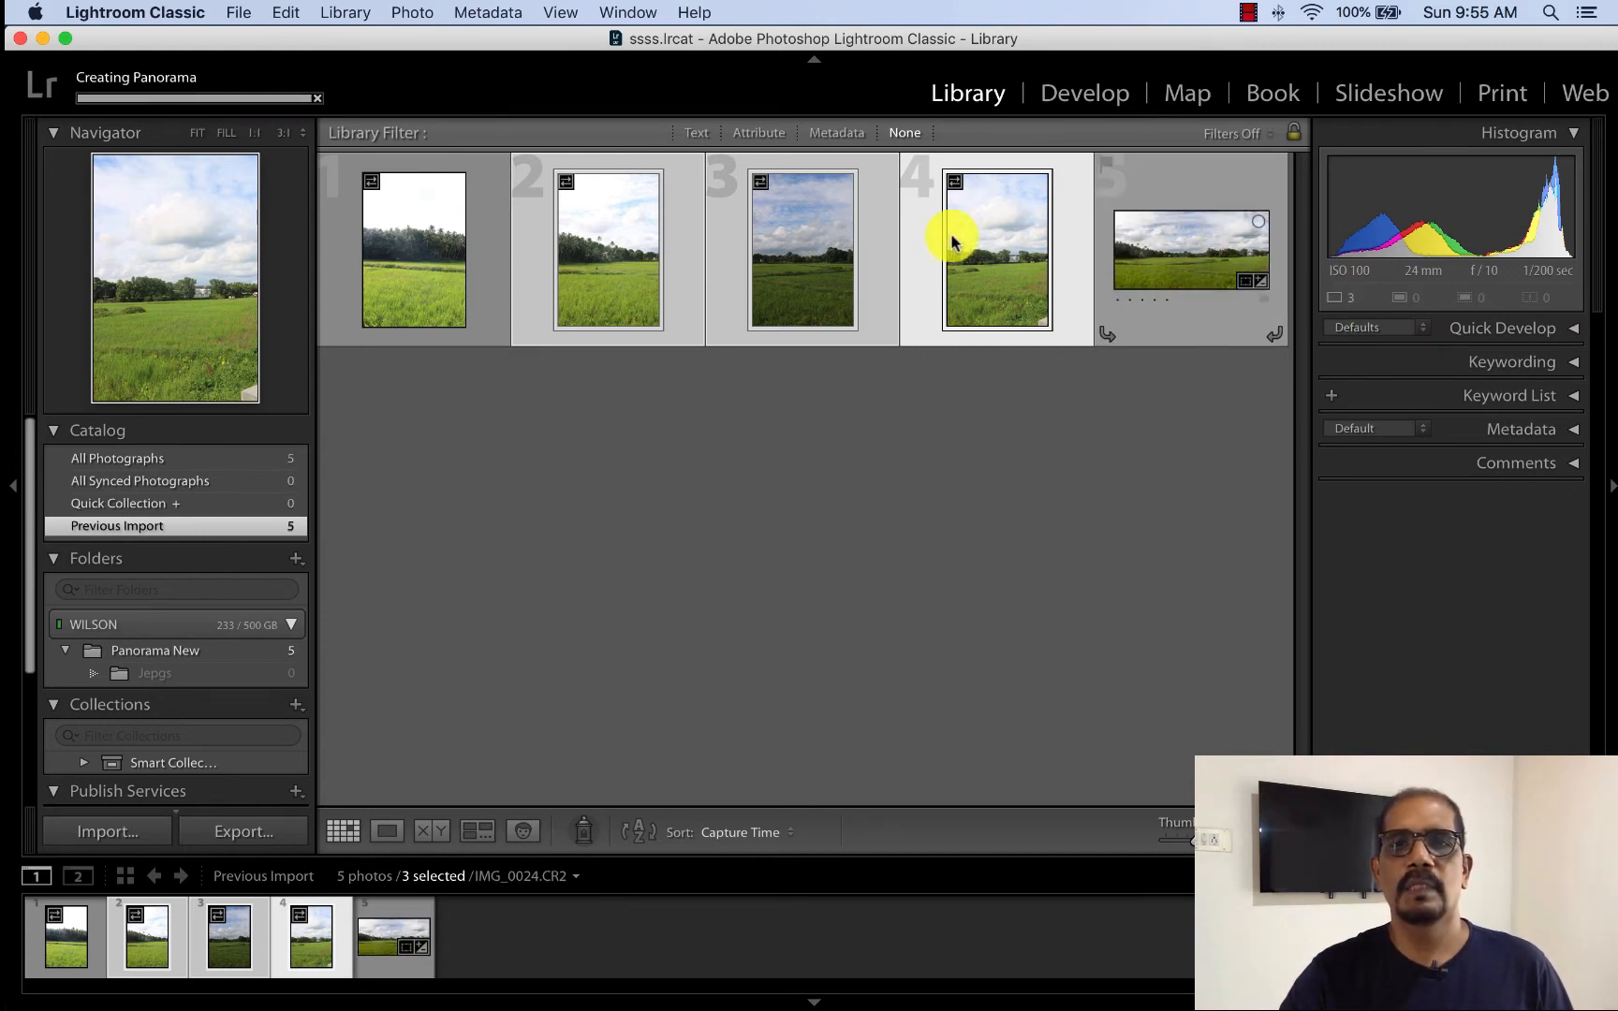
{"action": "left_click", "coordinate": [1161, 255]}
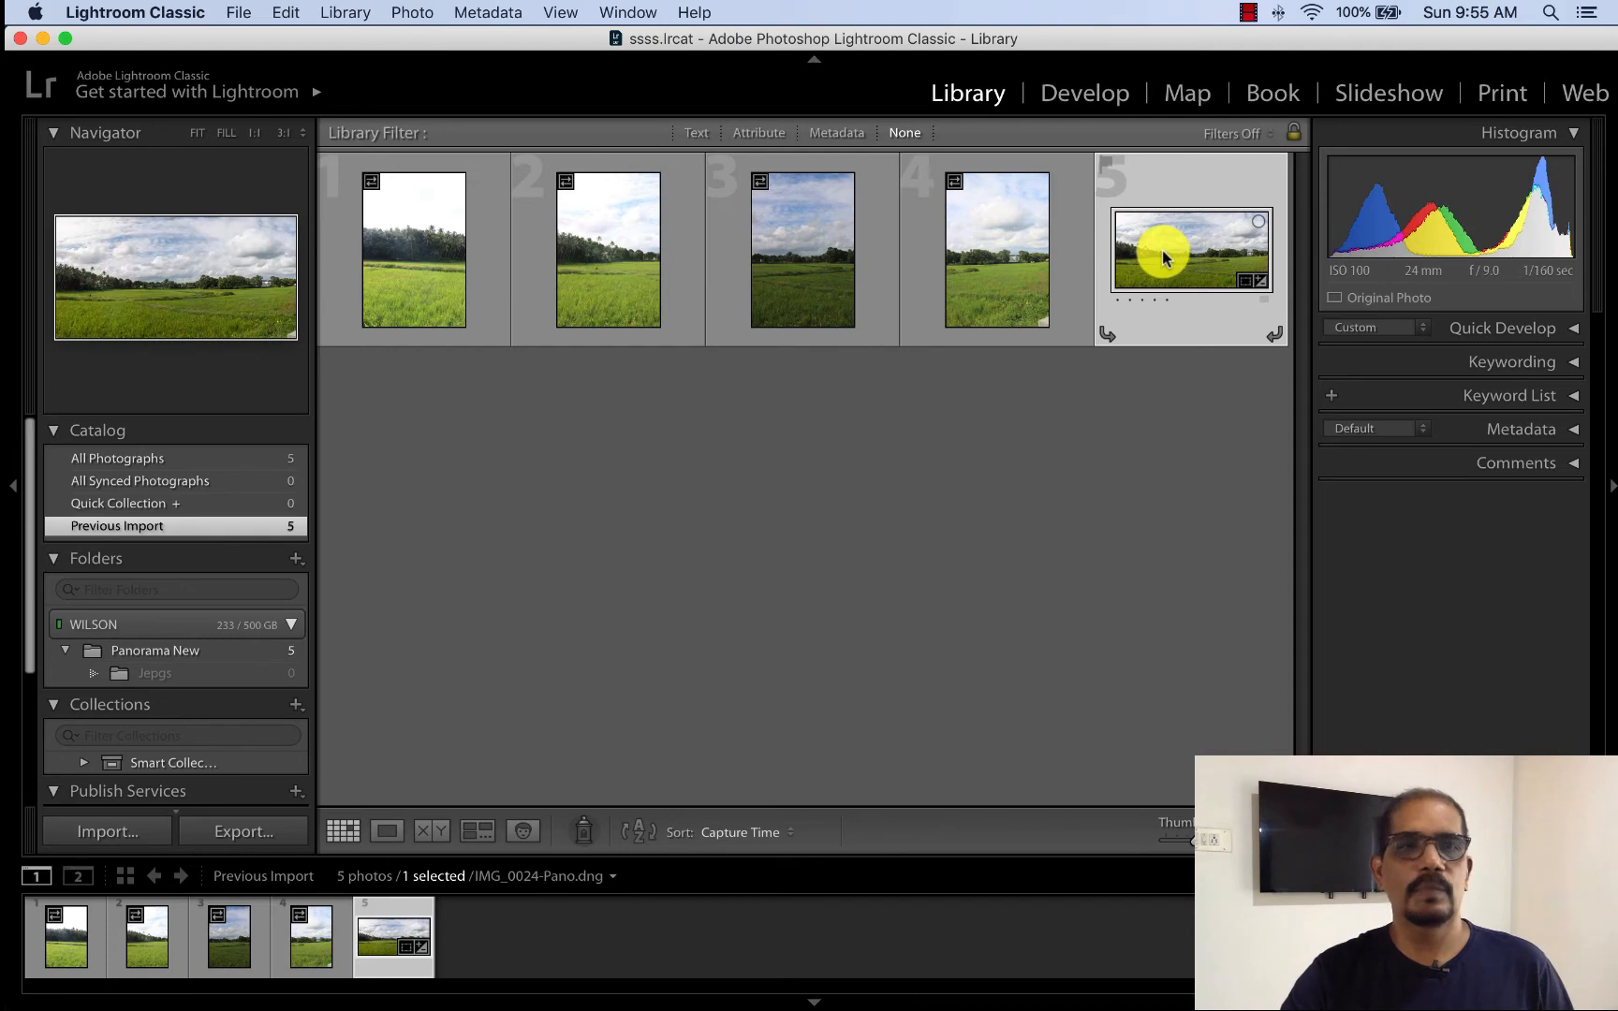
{"action": "left_click", "coordinate": [390, 833]}
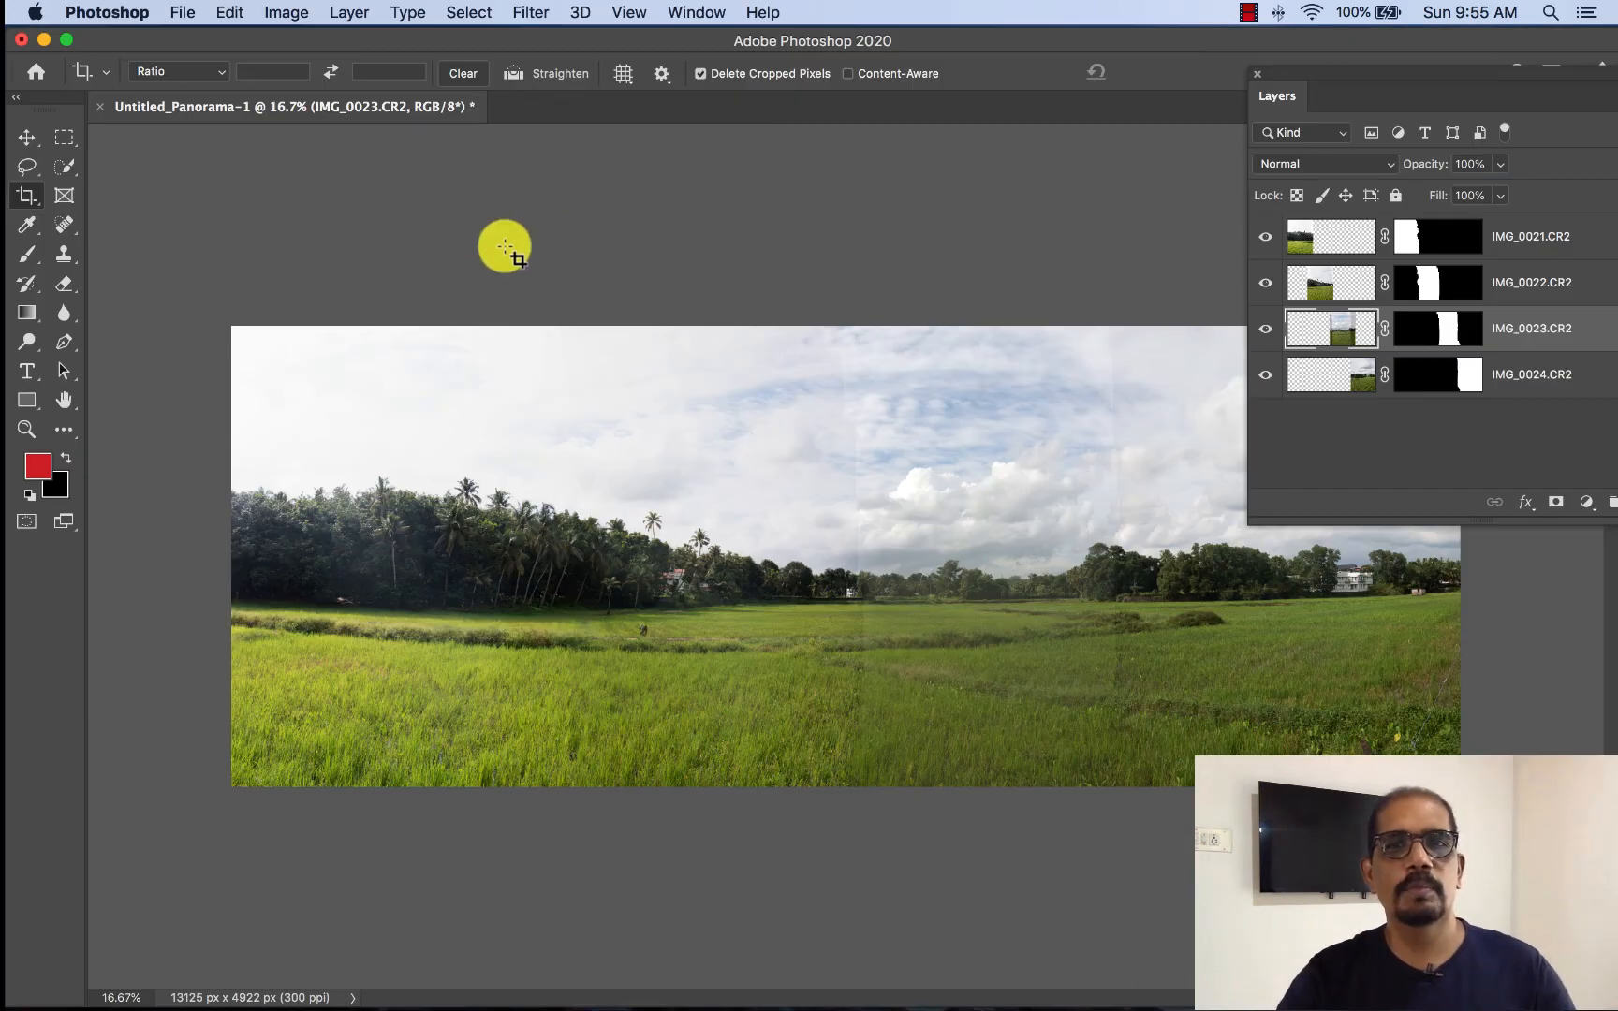
- Switch to Photoshop and open IMG_0024-Pano.dng from the Panorama New folder in Camera Raw
{"action": "left_click", "coordinate": [183, 12]}
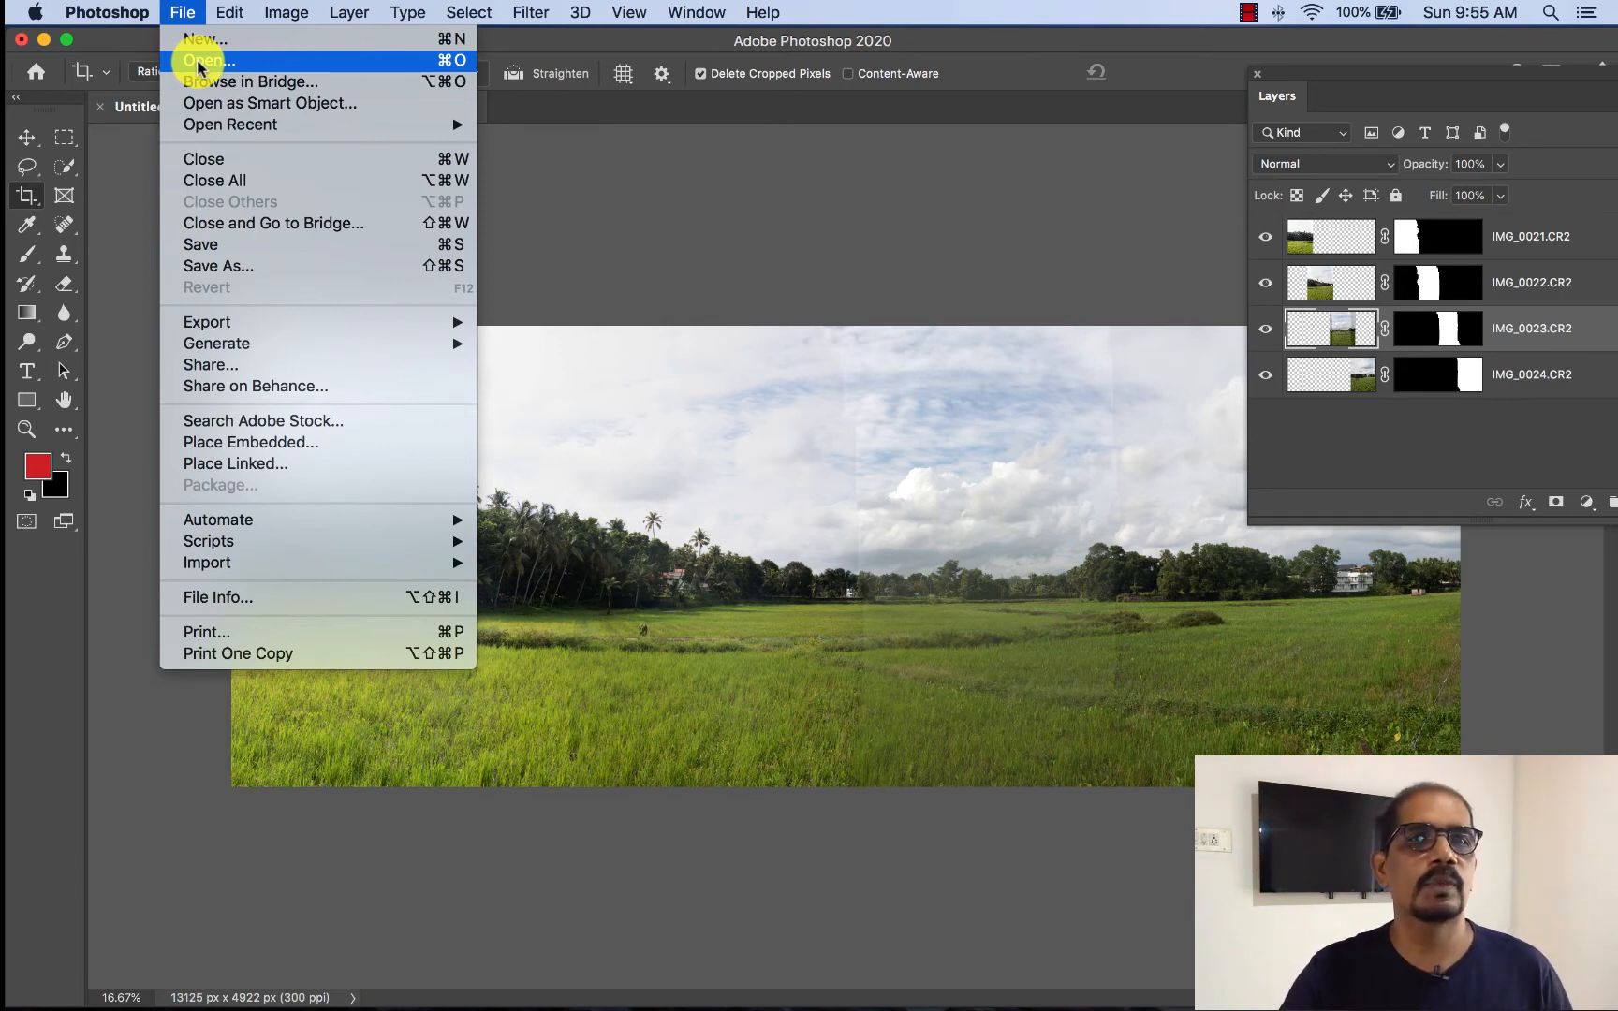
{"action": "left_click", "coordinate": [199, 62]}
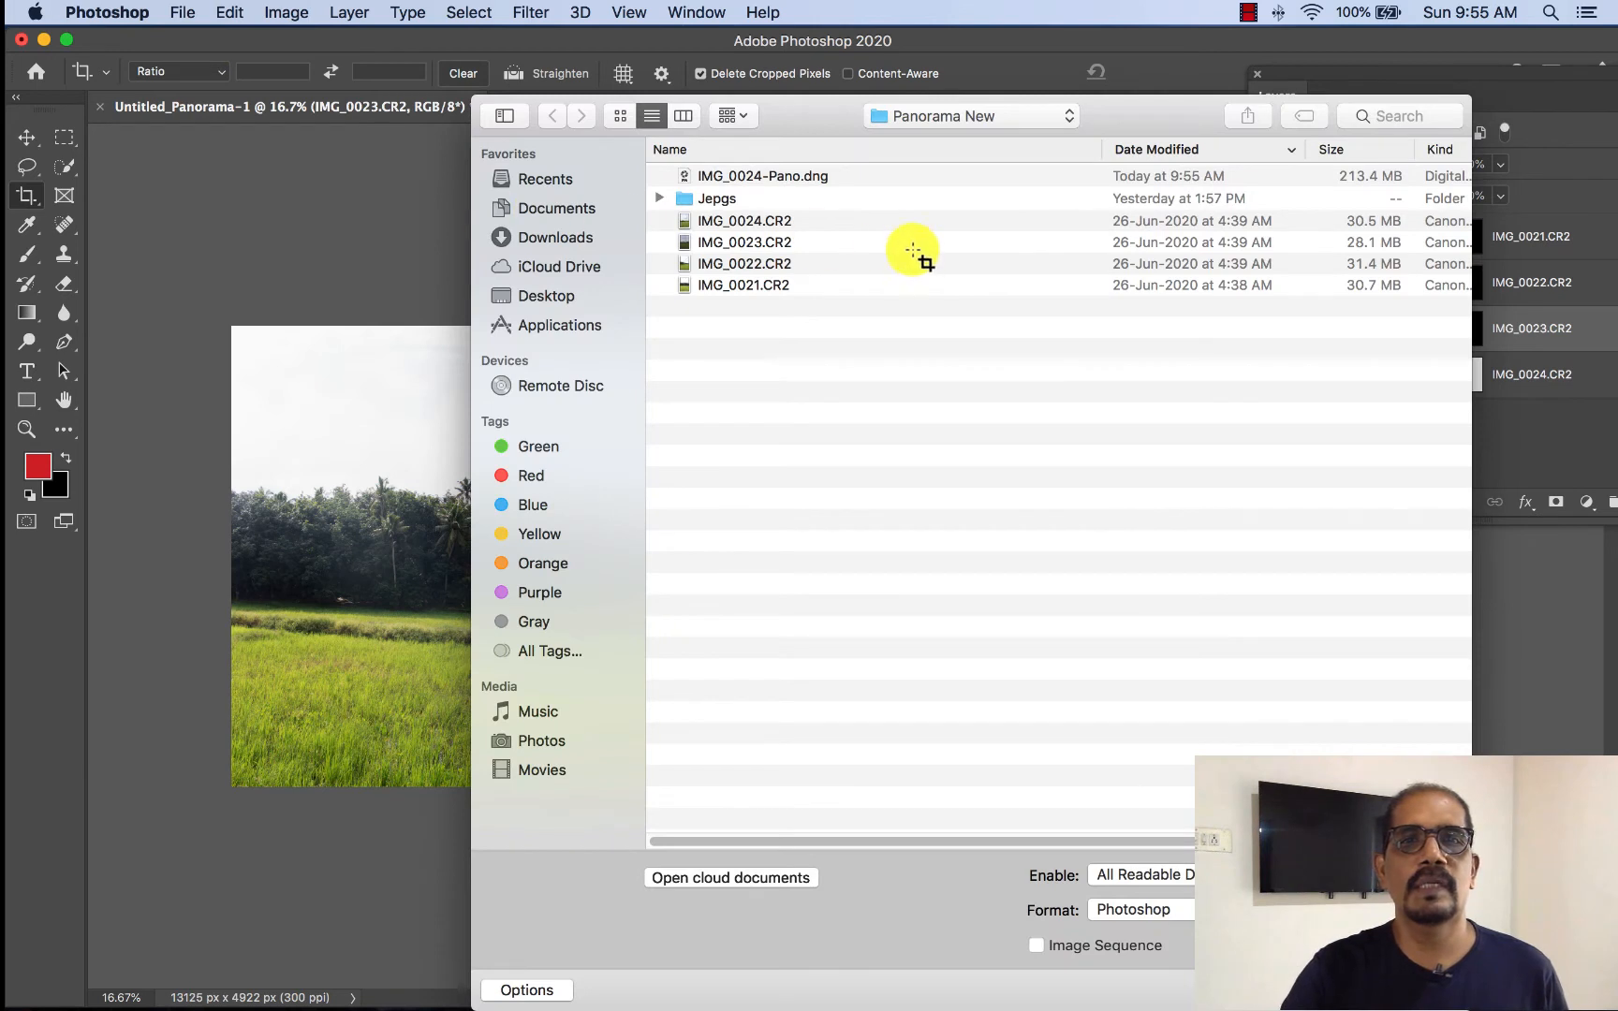
{"action": "left_click", "coordinate": [728, 176]}
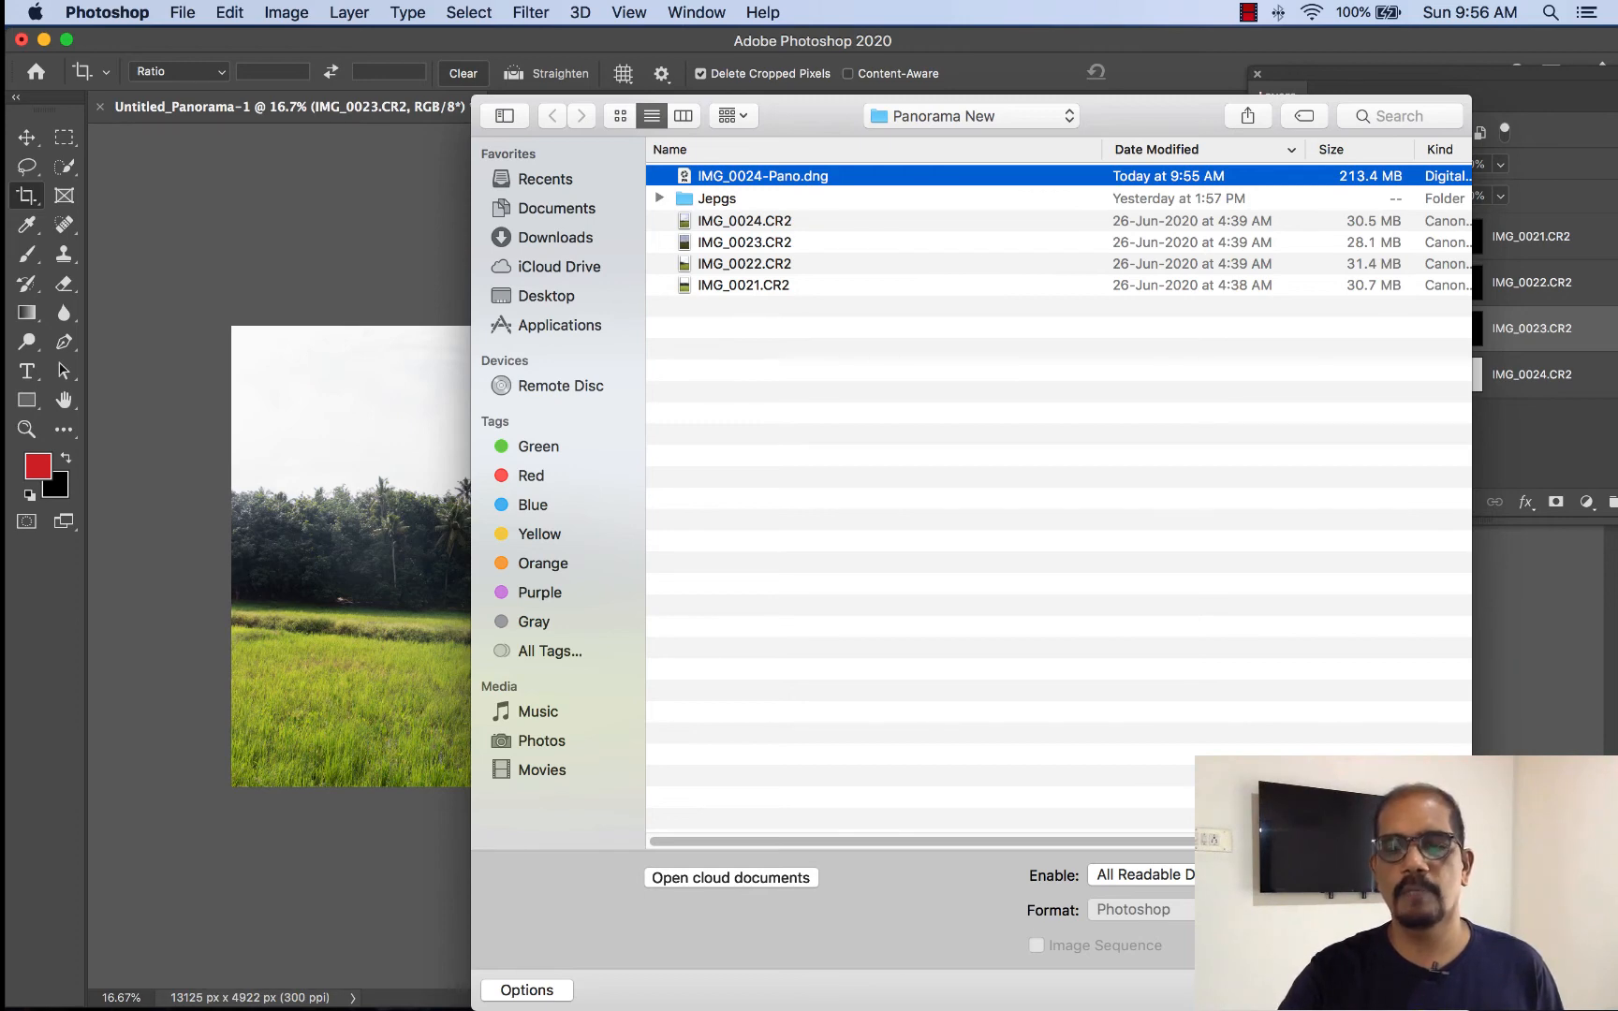
{"action": "key", "text": "Return"}
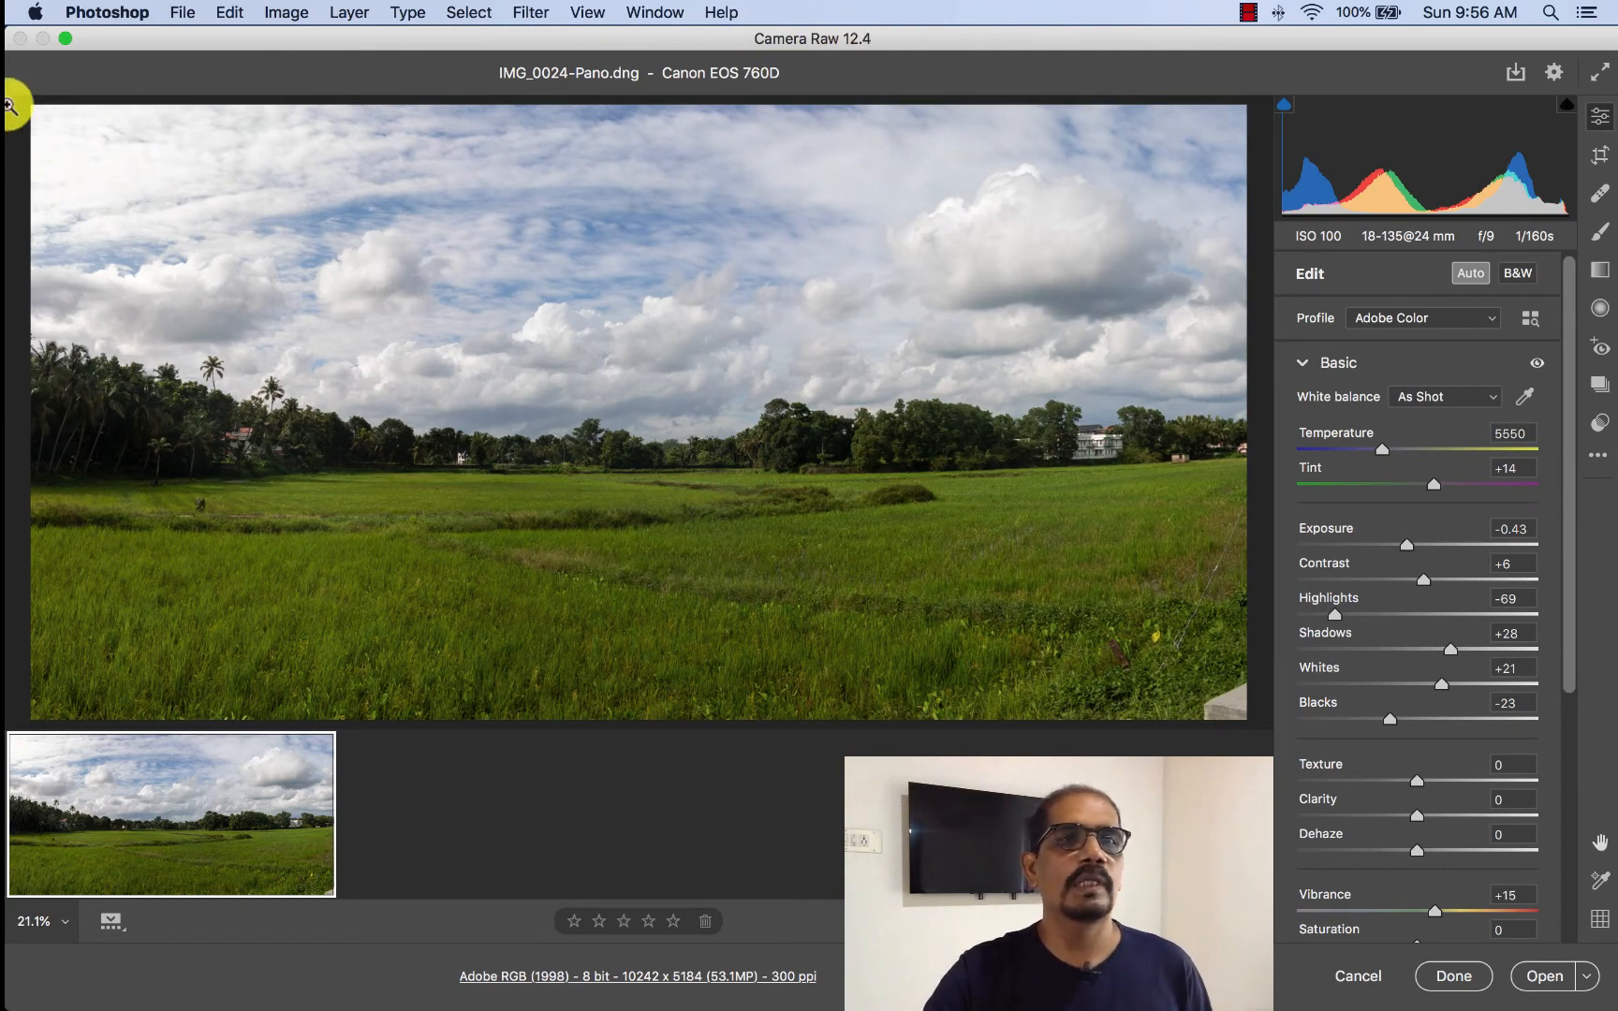
- Set the panorama's Exposure to -0.40 in the full-screen Camera Raw window
{"action": "left_click", "coordinate": [65, 38]}
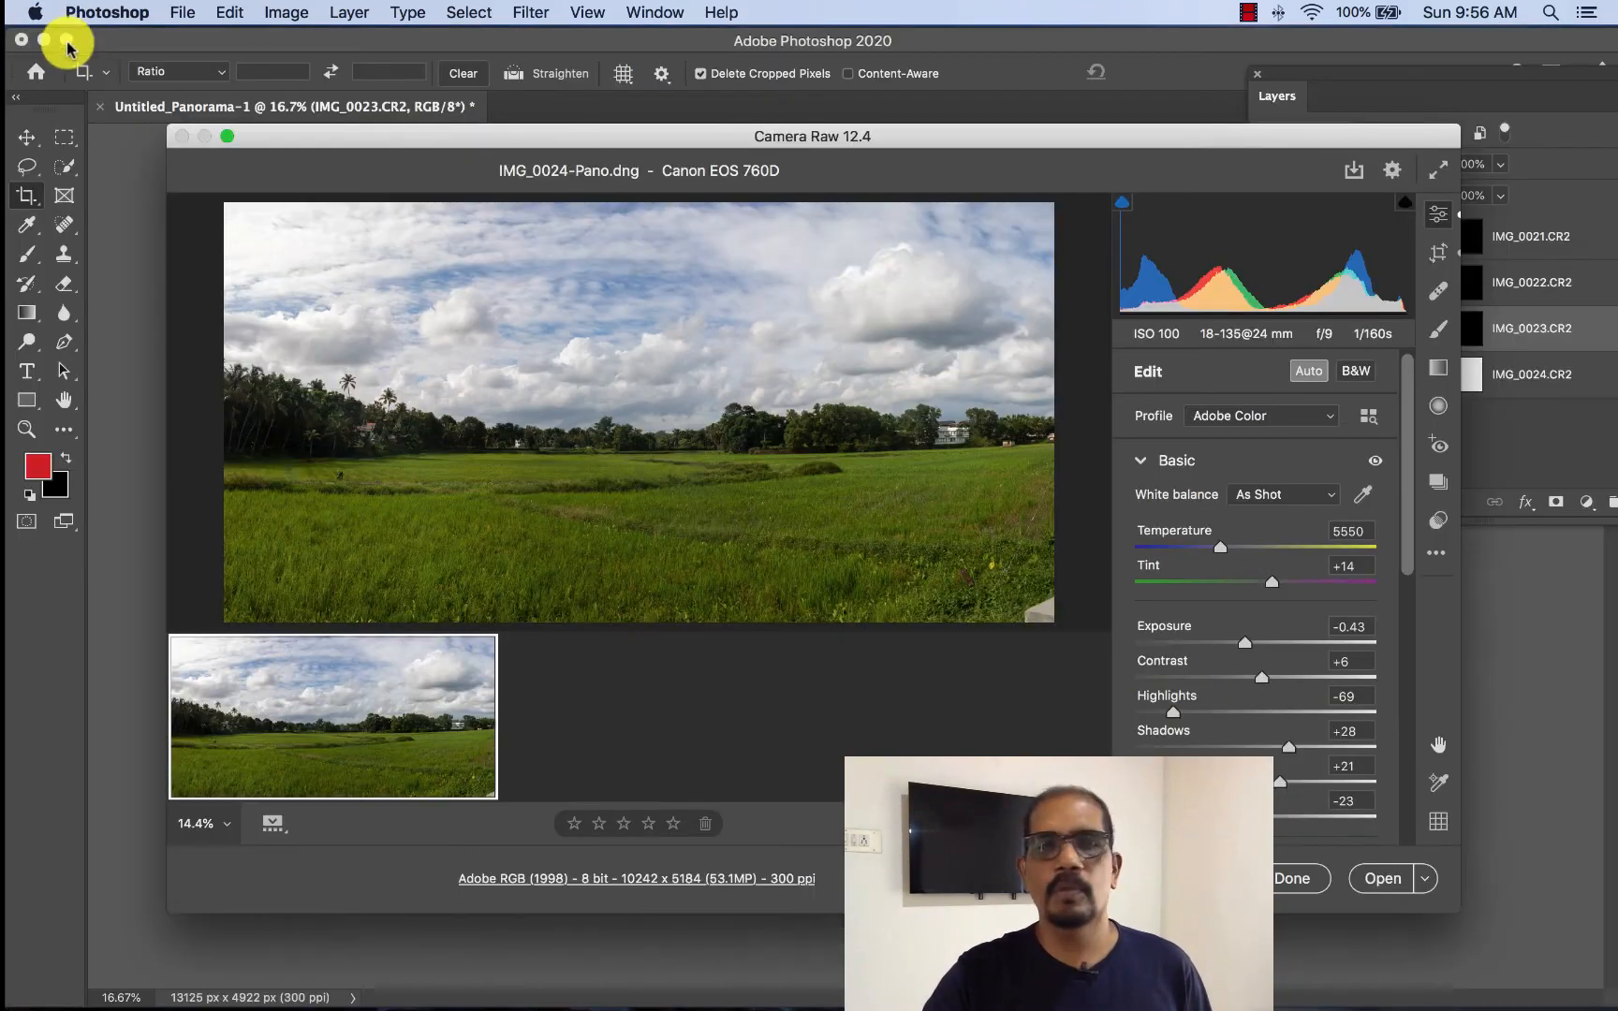
{"action": "left_click", "coordinate": [228, 136]}
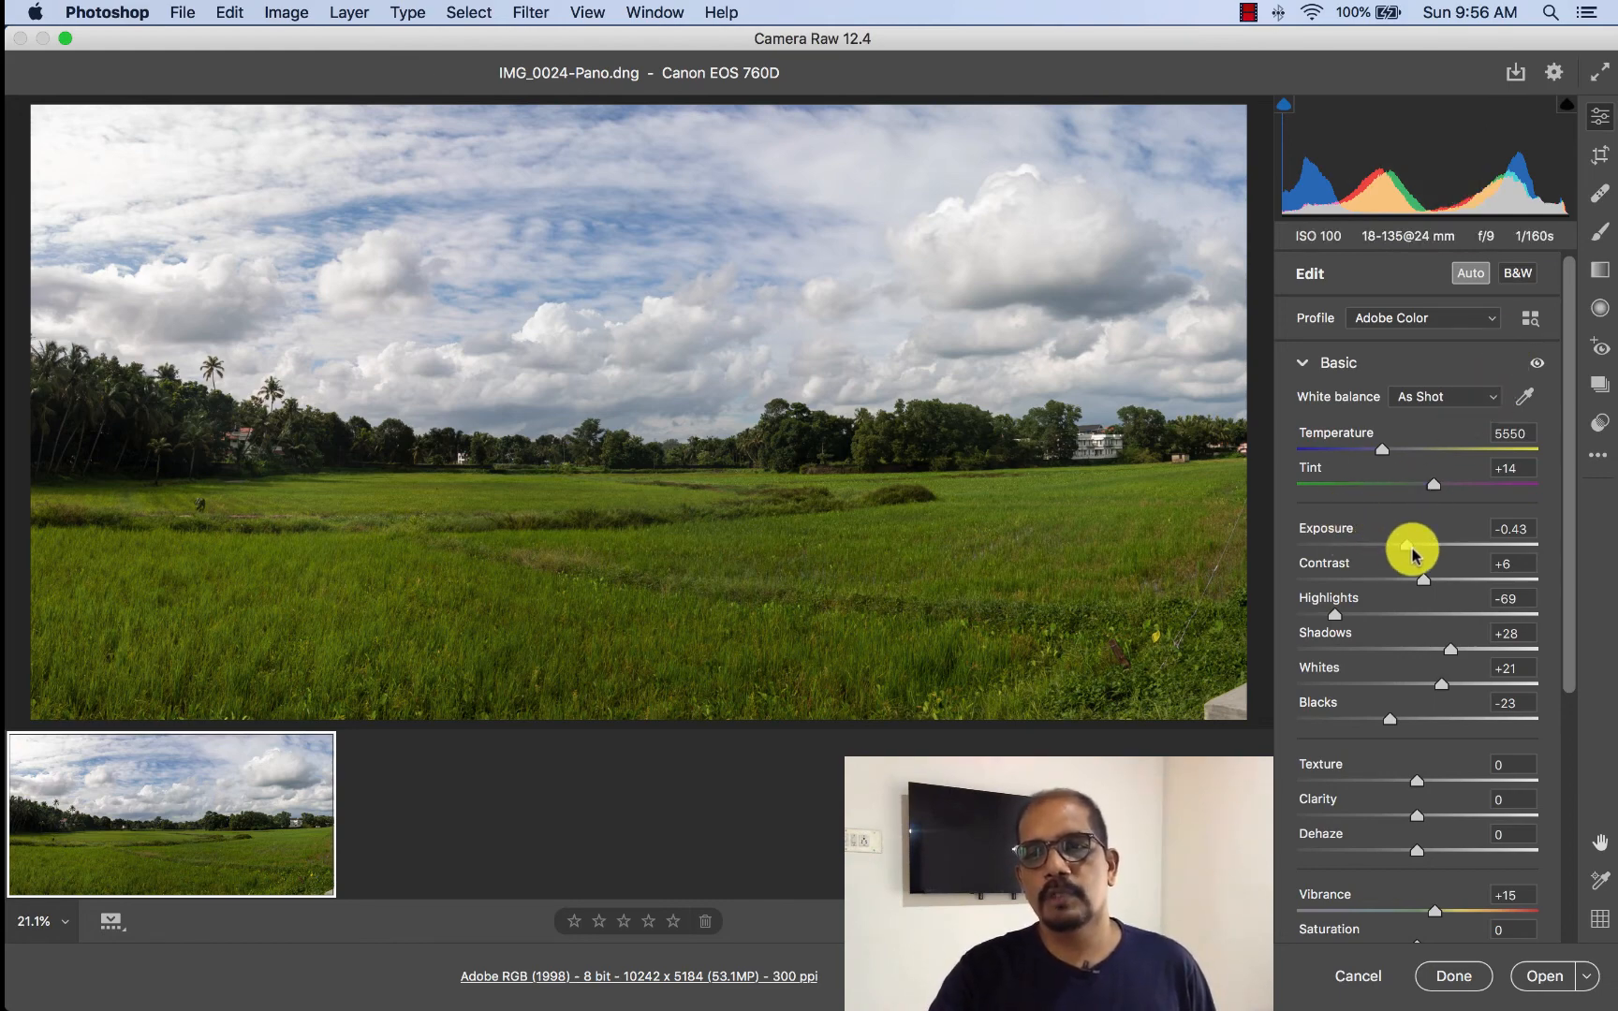
{"action": "mouse_move", "coordinate": [1413, 552]}
{"action": "left_mouse_down"}
{"action": "mouse_move", "coordinate": [1434, 548]}
{"action": "mouse_move", "coordinate": [1397, 554]}
{"action": "left_mouse_up"}
{"action": "left_click_drag", "start_coordinate": [1400, 552], "coordinate": [1408, 549]}
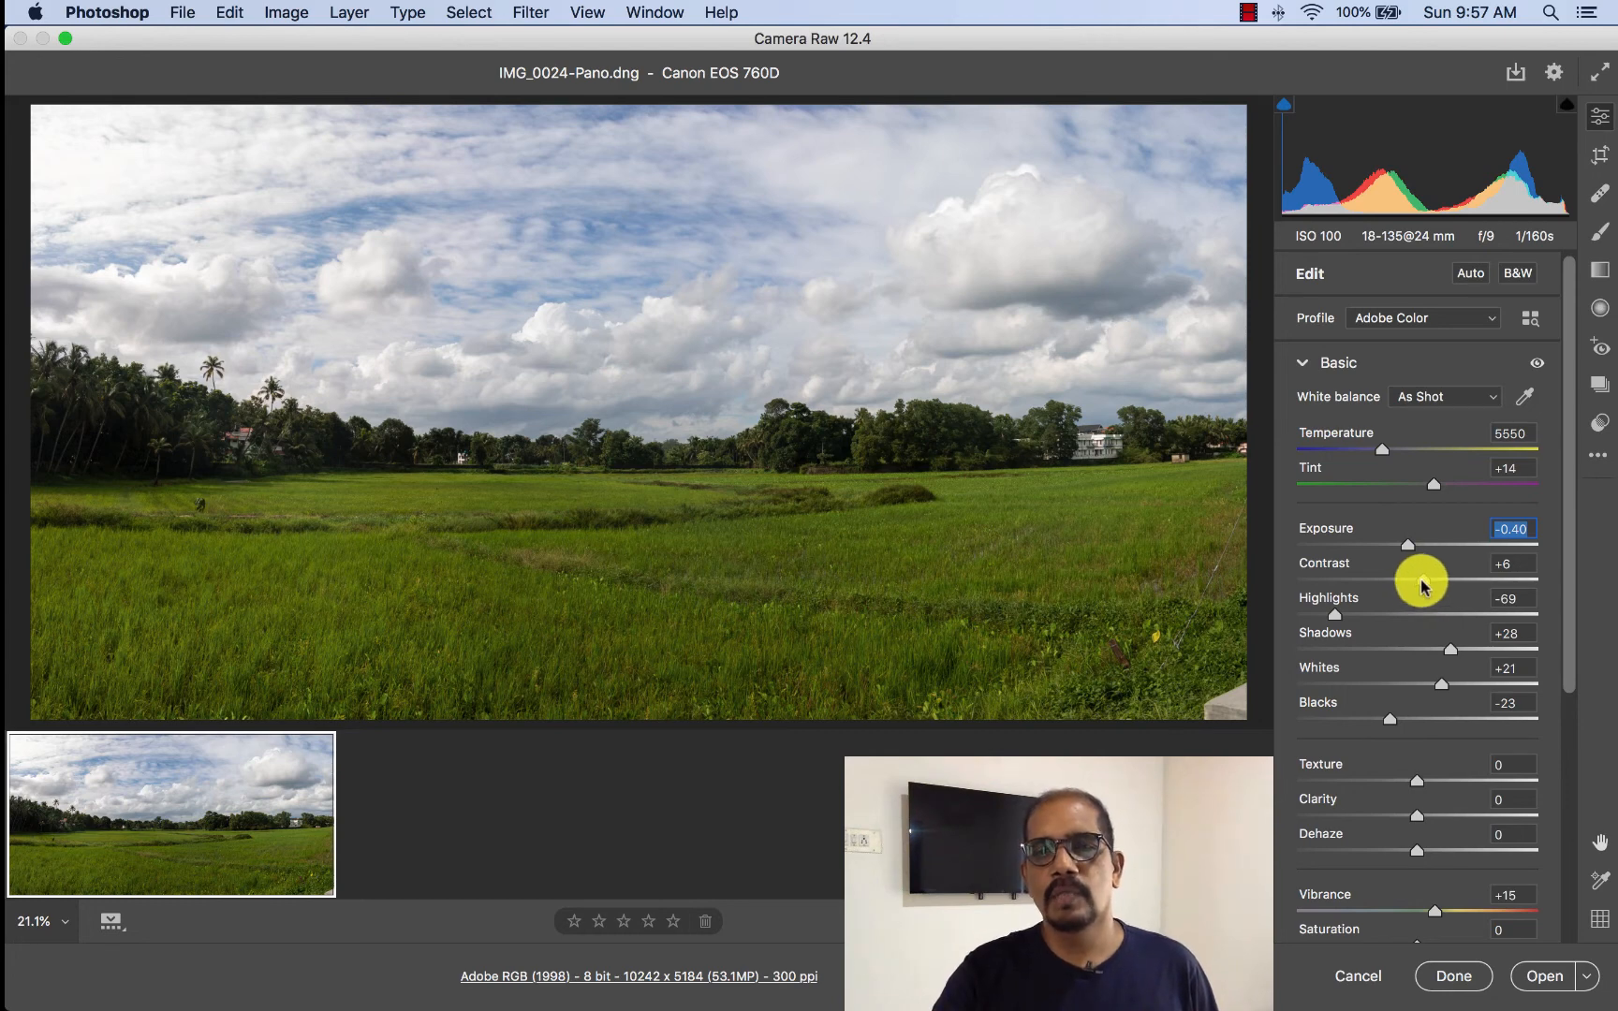
- Set the panorama's Contrast to -4, Highlights to -62, Shadows to +60 and Whites to +40
{"action": "left_click_drag", "start_coordinate": [1405, 584], "coordinate": [1341, 615]}
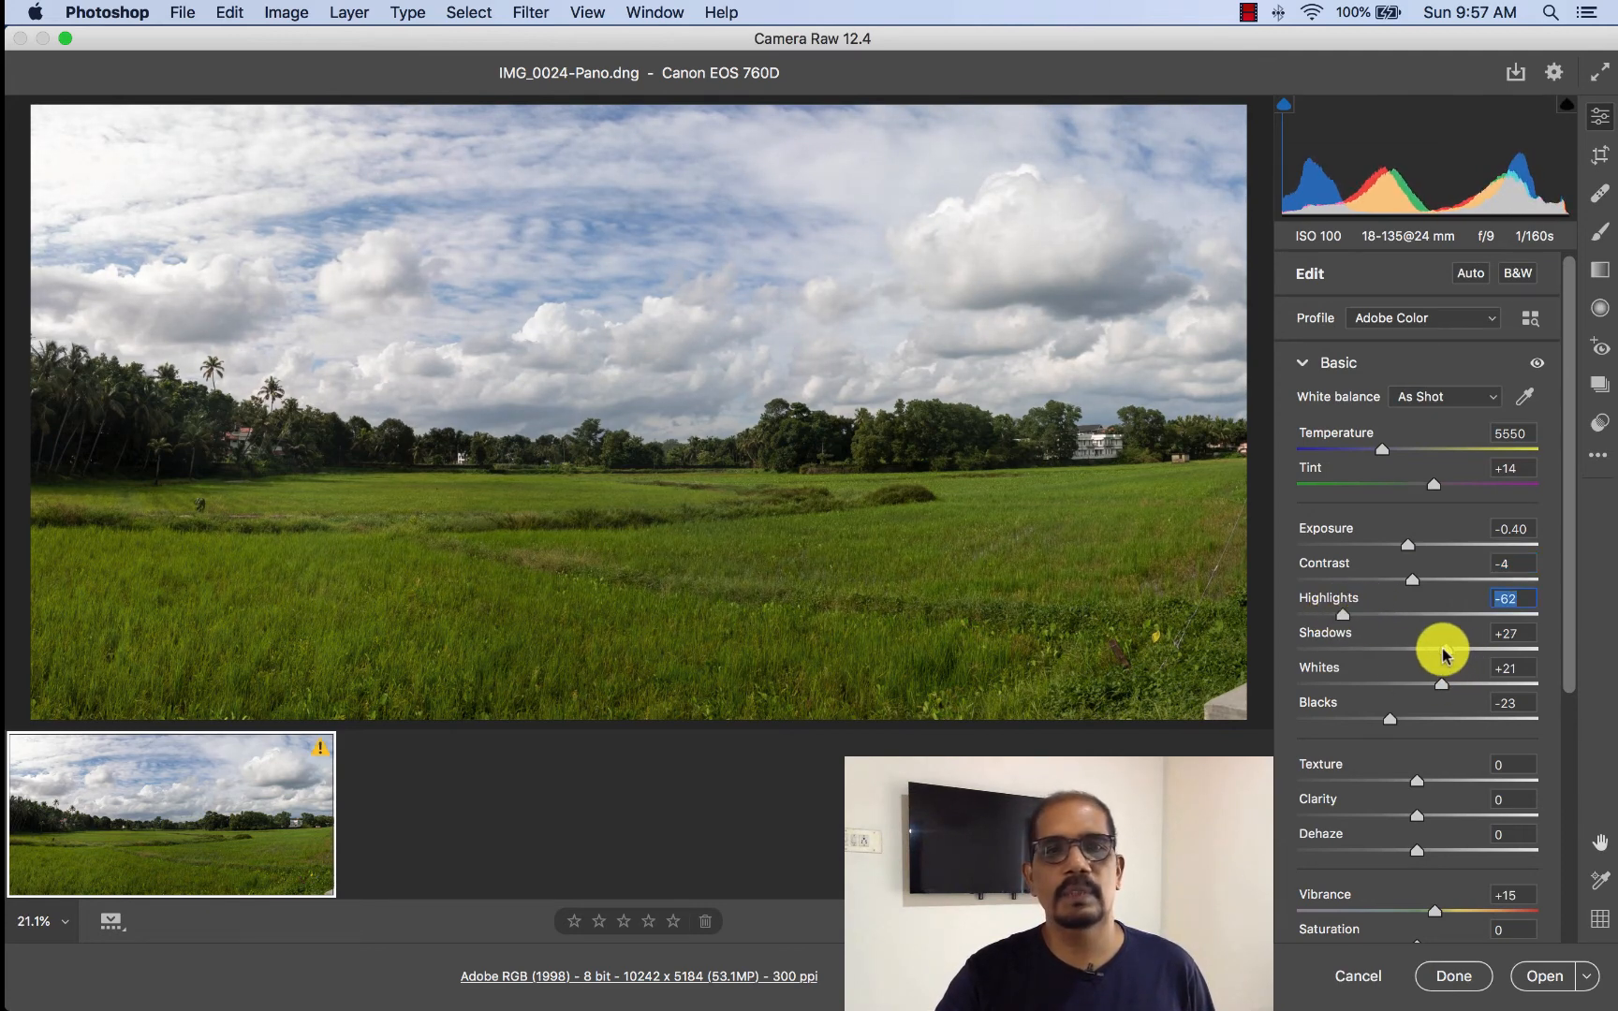
{"action": "left_click_drag", "start_coordinate": [1442, 653], "coordinate": [1489, 655]}
{"action": "left_click_drag", "start_coordinate": [1441, 684], "coordinate": [1459, 687]}
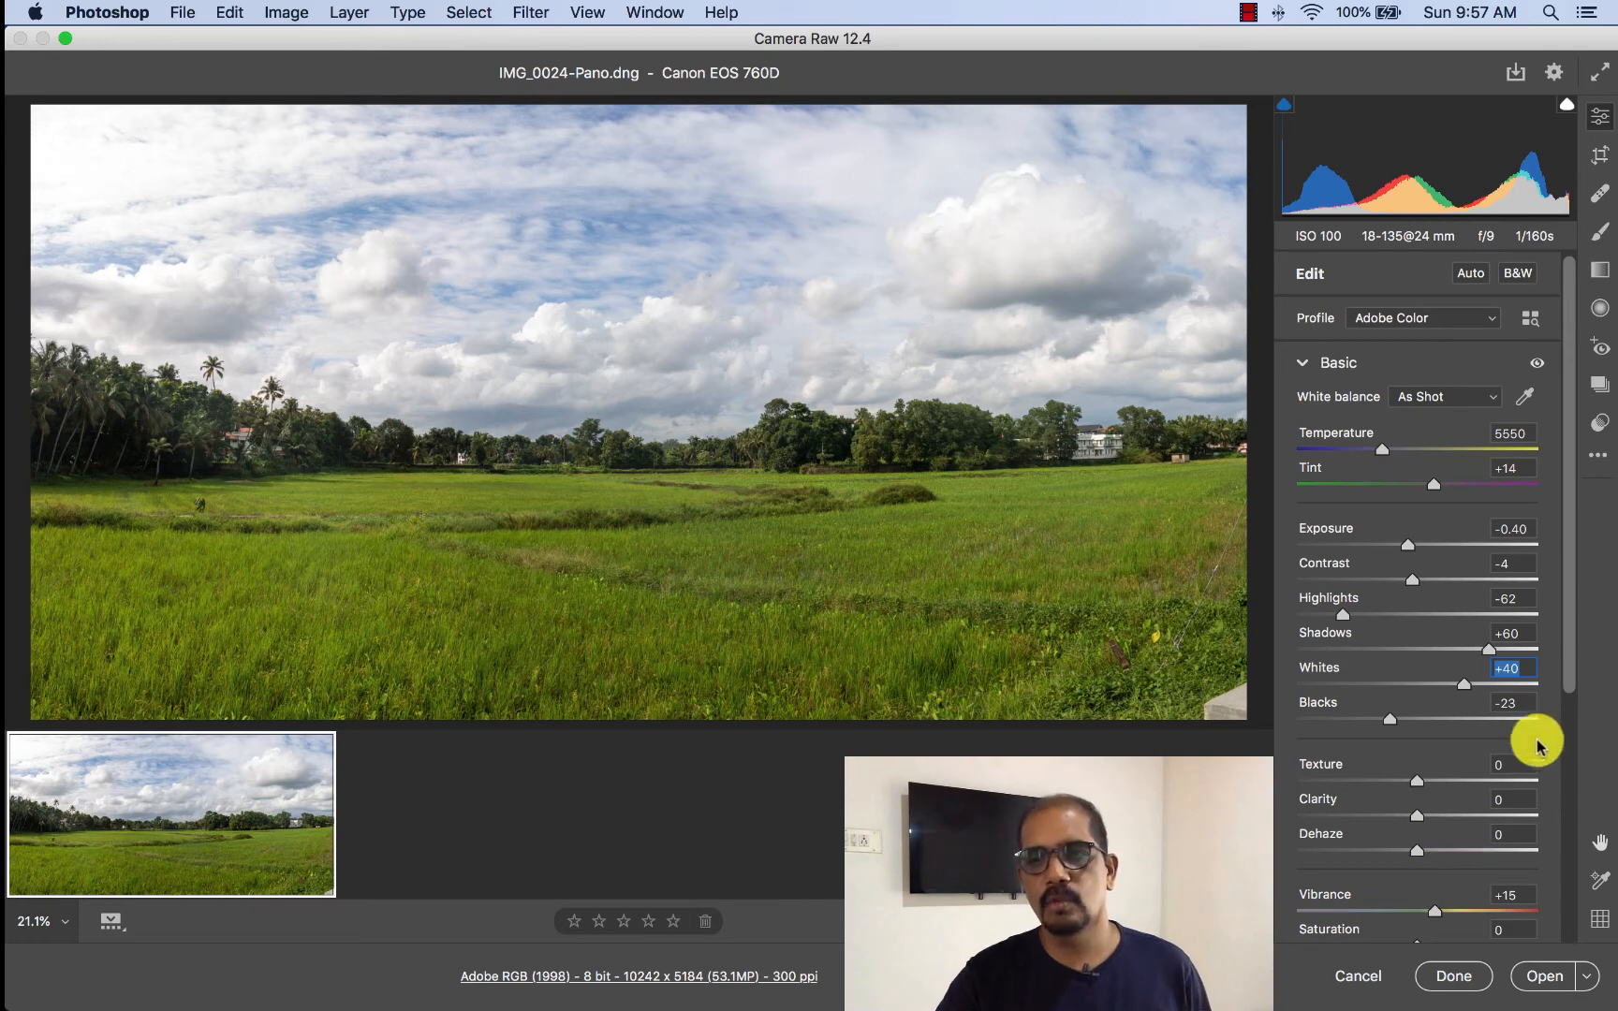
- Examine the Detail and Curve adjustments available for the panorama in Camera Raw
{"action": "scroll", "coordinate": [1560, 686], "scroll_direction": "down", "scroll_amount": 5}
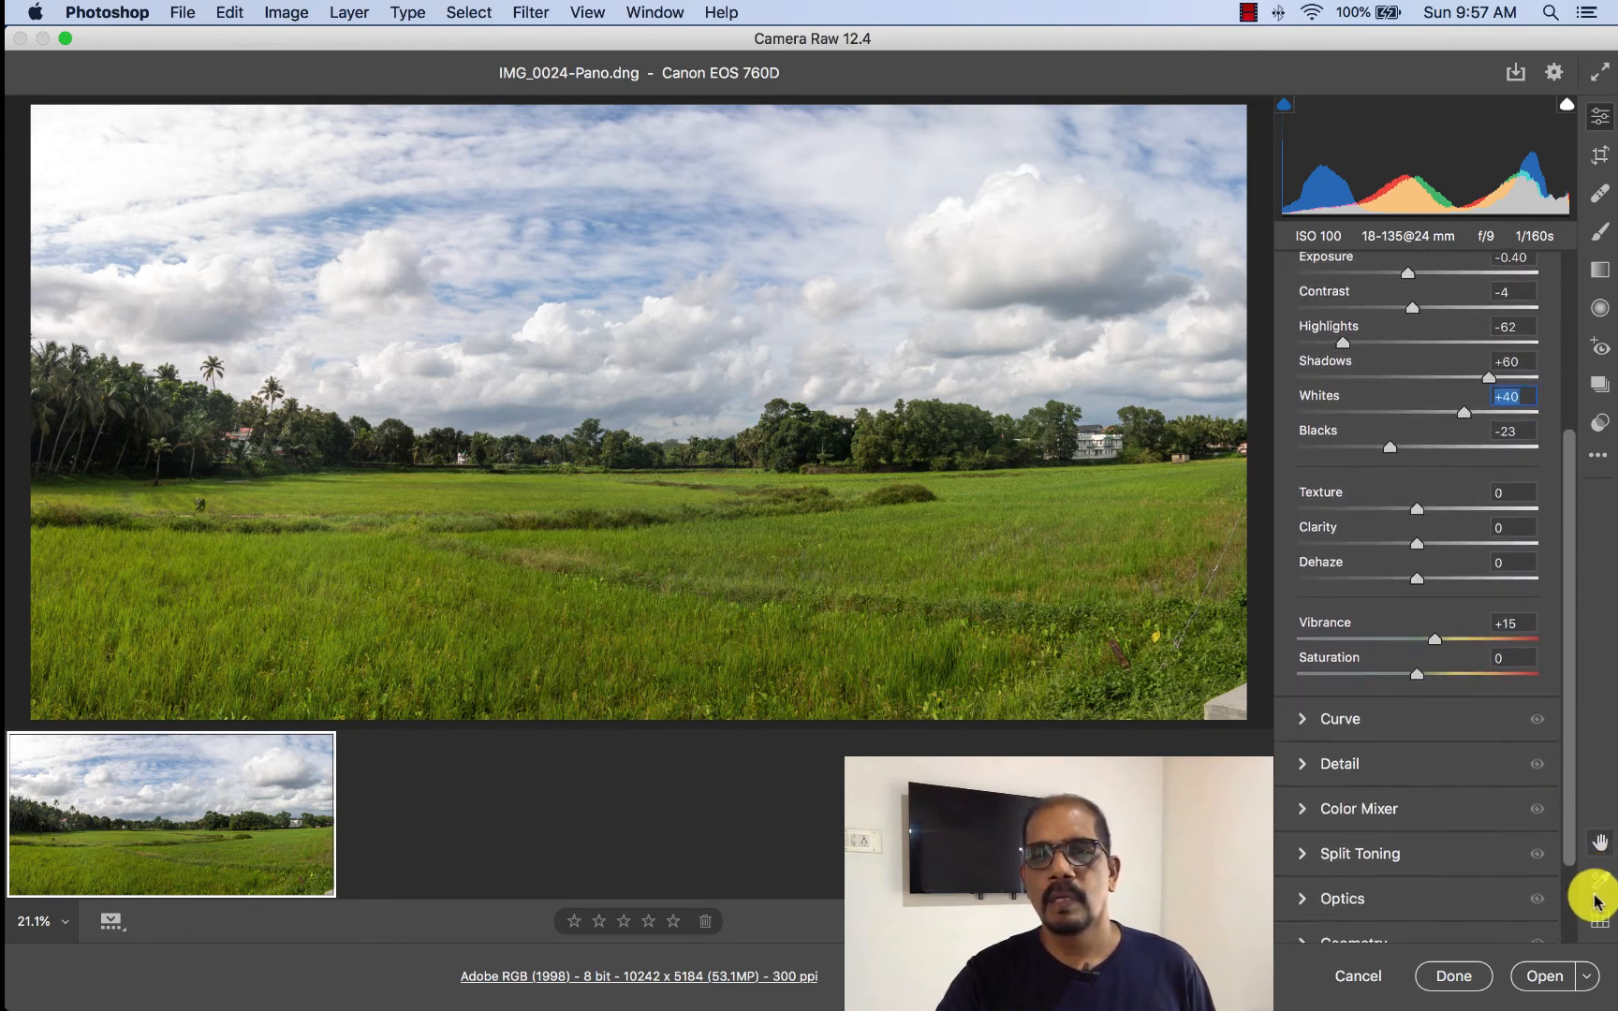
{"action": "left_click_drag", "start_coordinate": [1597, 902], "coordinate": [1608, 959]}
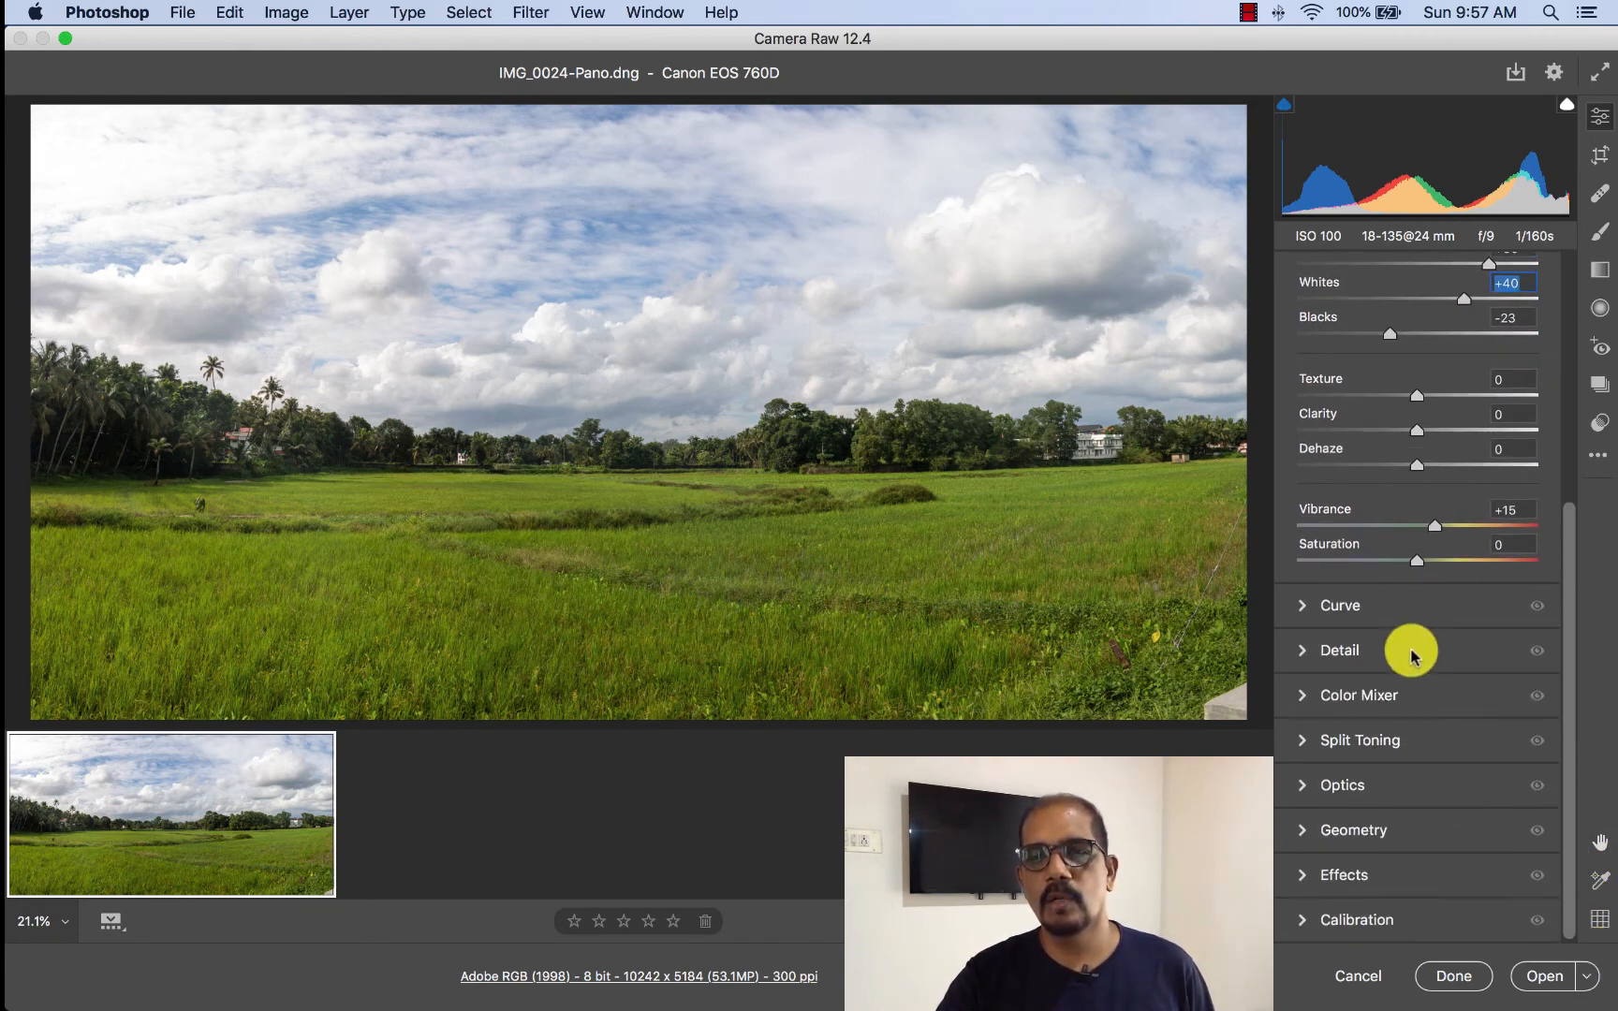
{"action": "left_click", "coordinate": [1302, 652]}
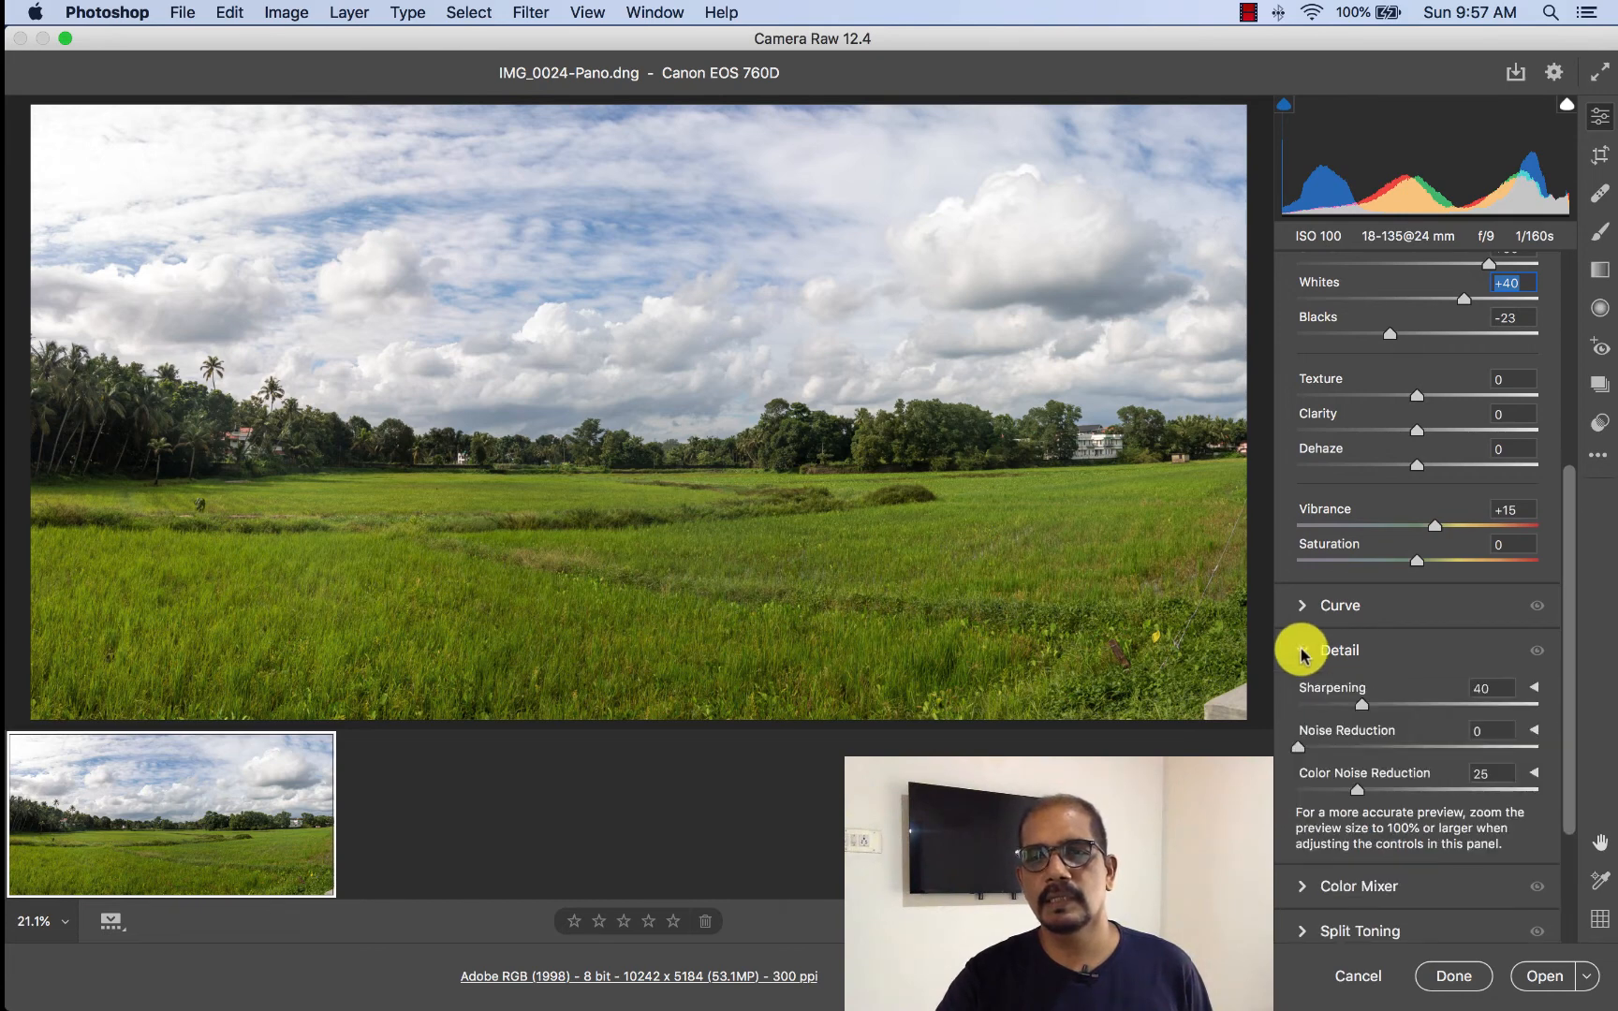
{"action": "left_click", "coordinate": [1302, 653]}
{"action": "left_click", "coordinate": [1302, 606]}
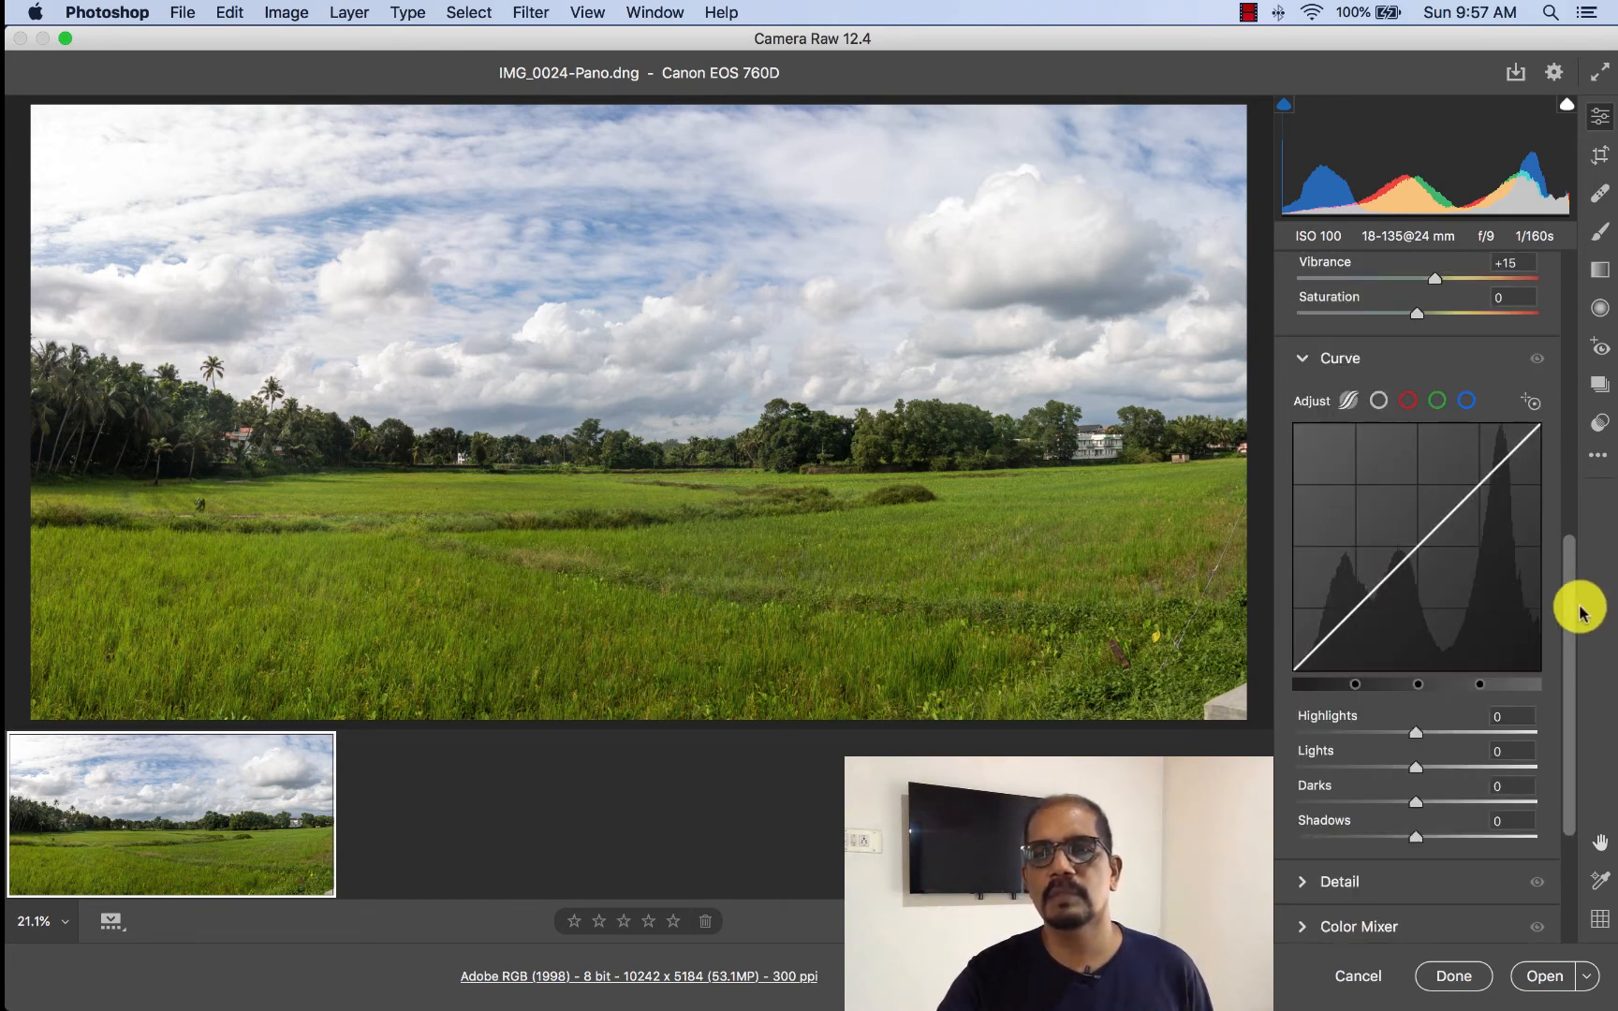
{"action": "mouse_move", "coordinate": [1571, 610]}
{"action": "left_mouse_down"}
{"action": "mouse_move", "coordinate": [1574, 498]}
{"action": "mouse_move", "coordinate": [1575, 541]}
{"action": "left_mouse_up"}
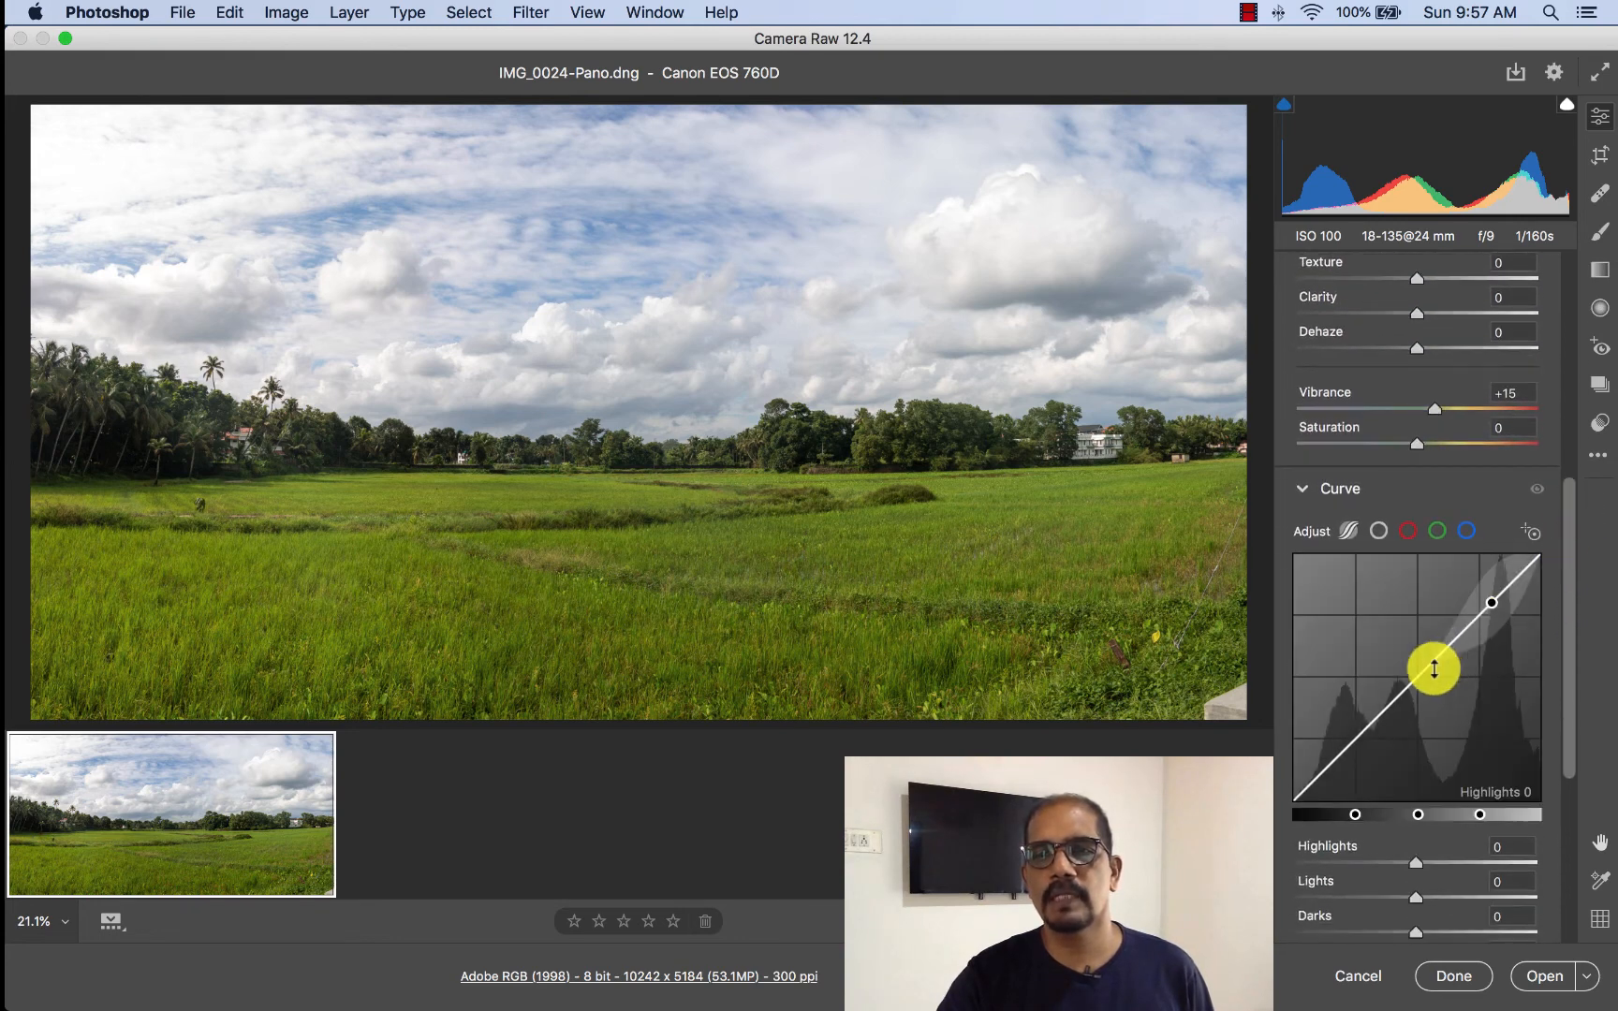
{"action": "mouse_move", "coordinate": [1415, 678]}
{"action": "left_mouse_down"}
{"action": "mouse_move", "coordinate": [1391, 659]}
{"action": "mouse_move", "coordinate": [1438, 710]}
{"action": "mouse_move", "coordinate": [1407, 672]}
{"action": "left_mouse_up"}
{"action": "left_click_drag", "start_coordinate": [1572, 494], "coordinate": [1563, 252]}
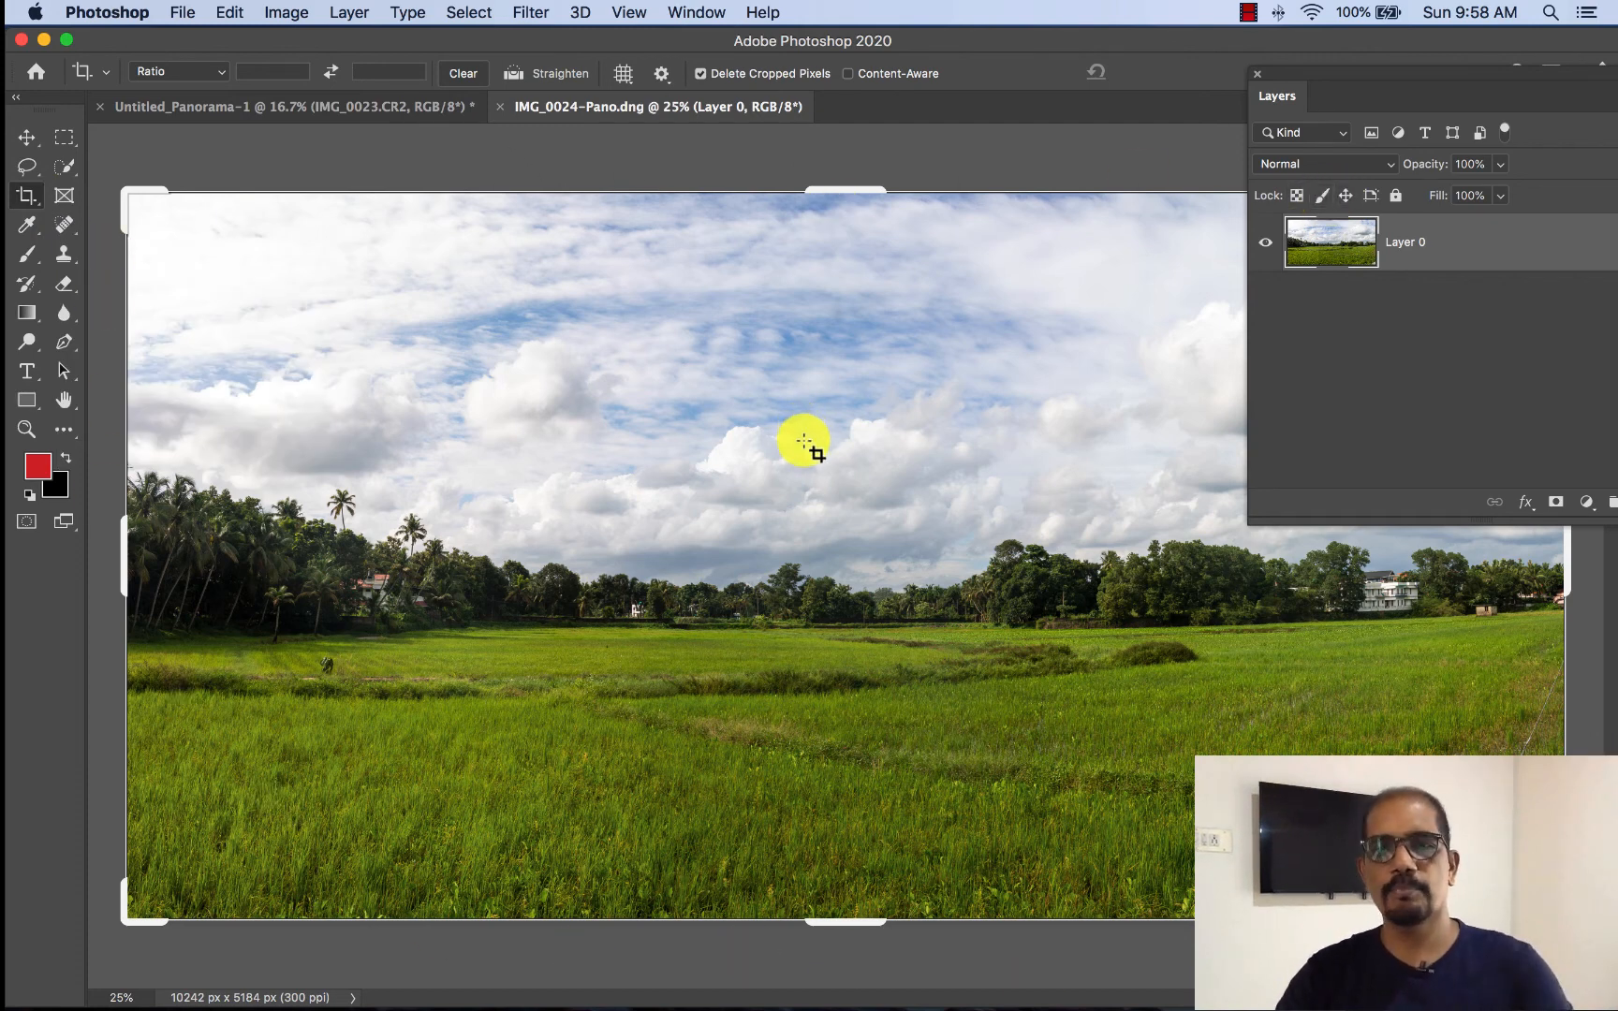
- Commit the crop of IMG_0024-Pano.dng at its full bounds and hide the Layers panel
{"action": "left_click", "coordinate": [712, 458]}
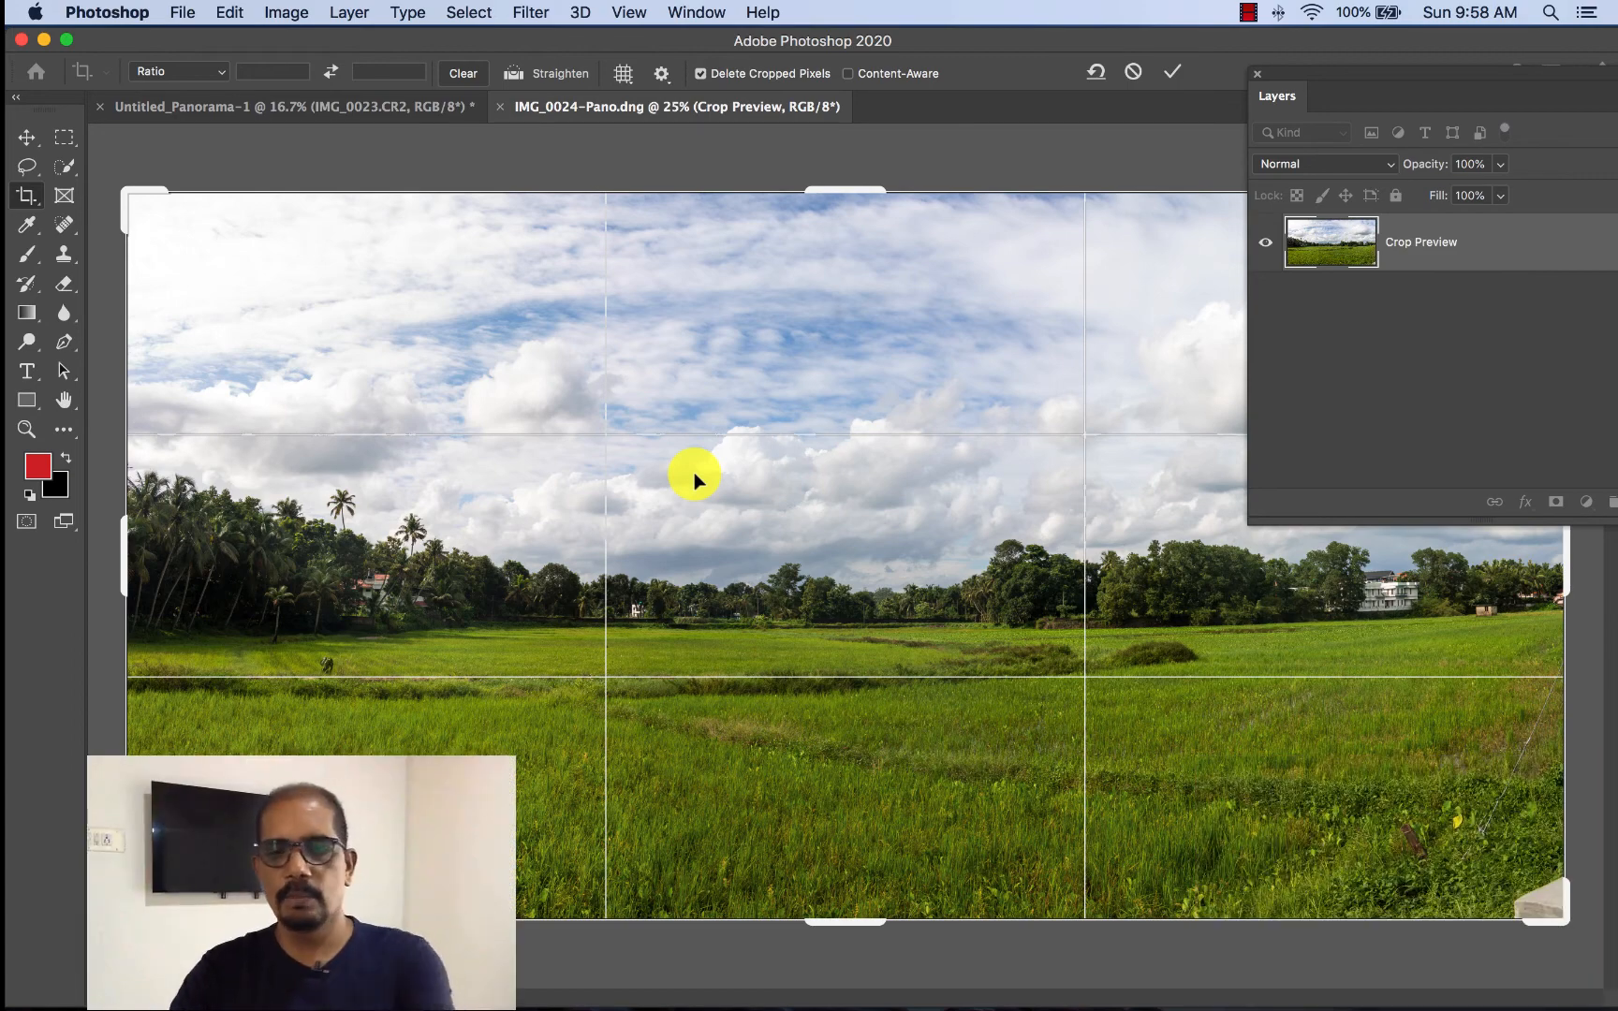
{"action": "key", "text": "Return"}
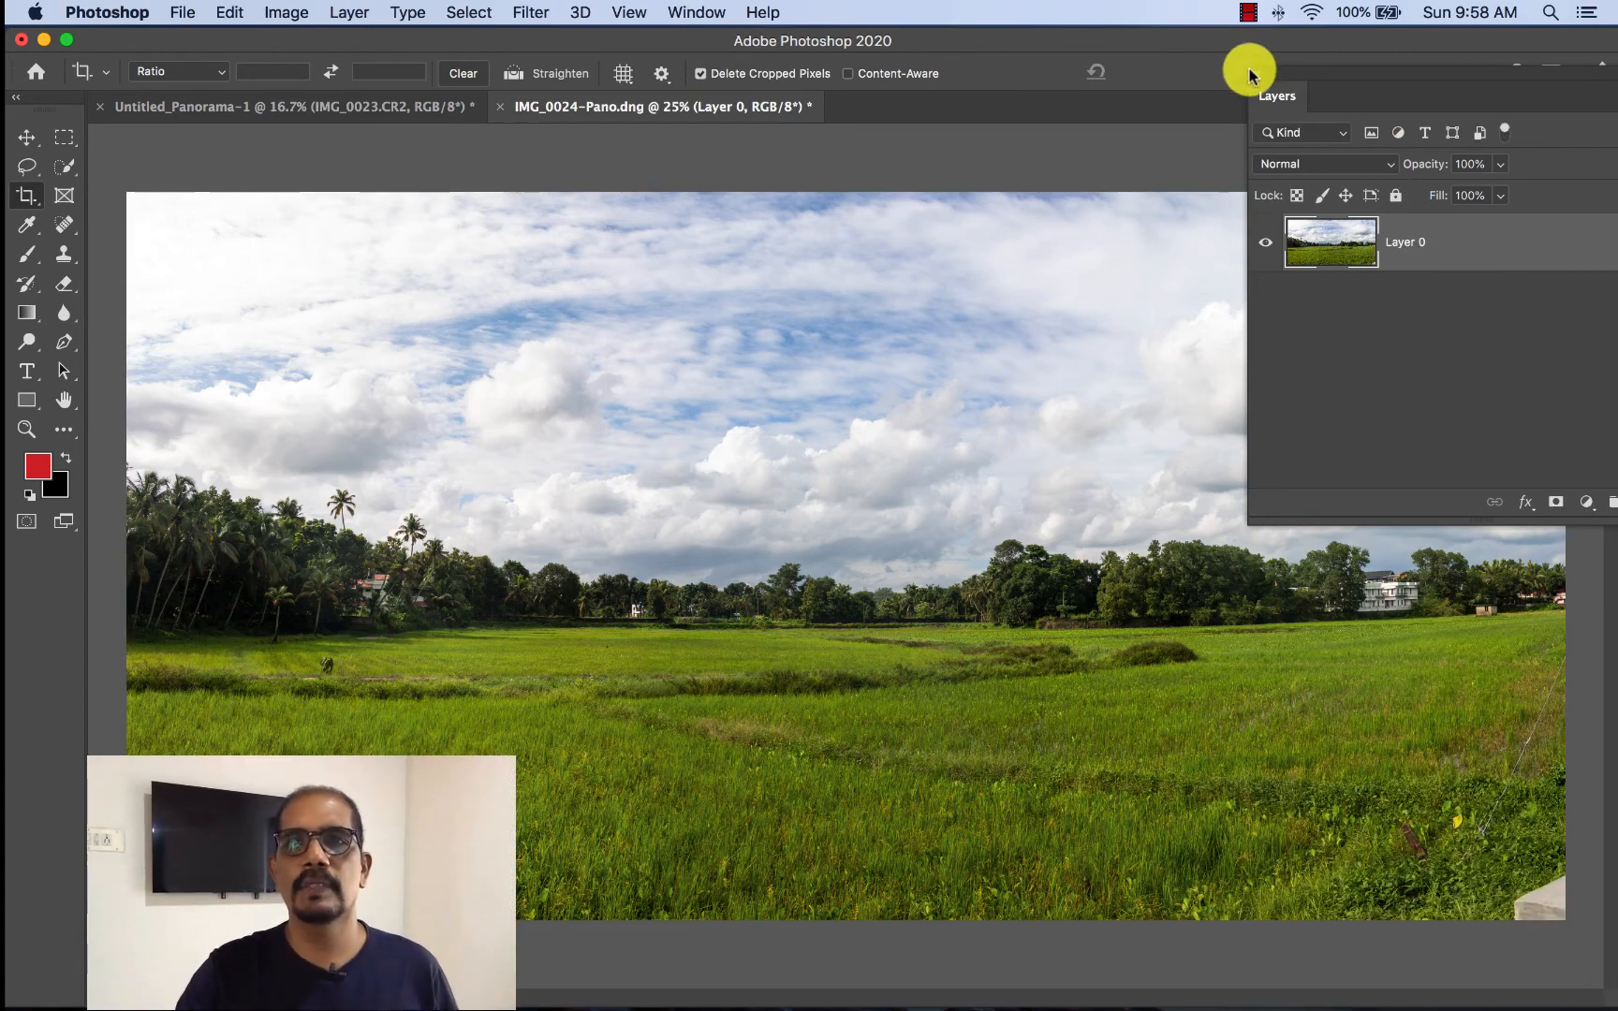
{"action": "left_click", "coordinate": [1257, 74]}
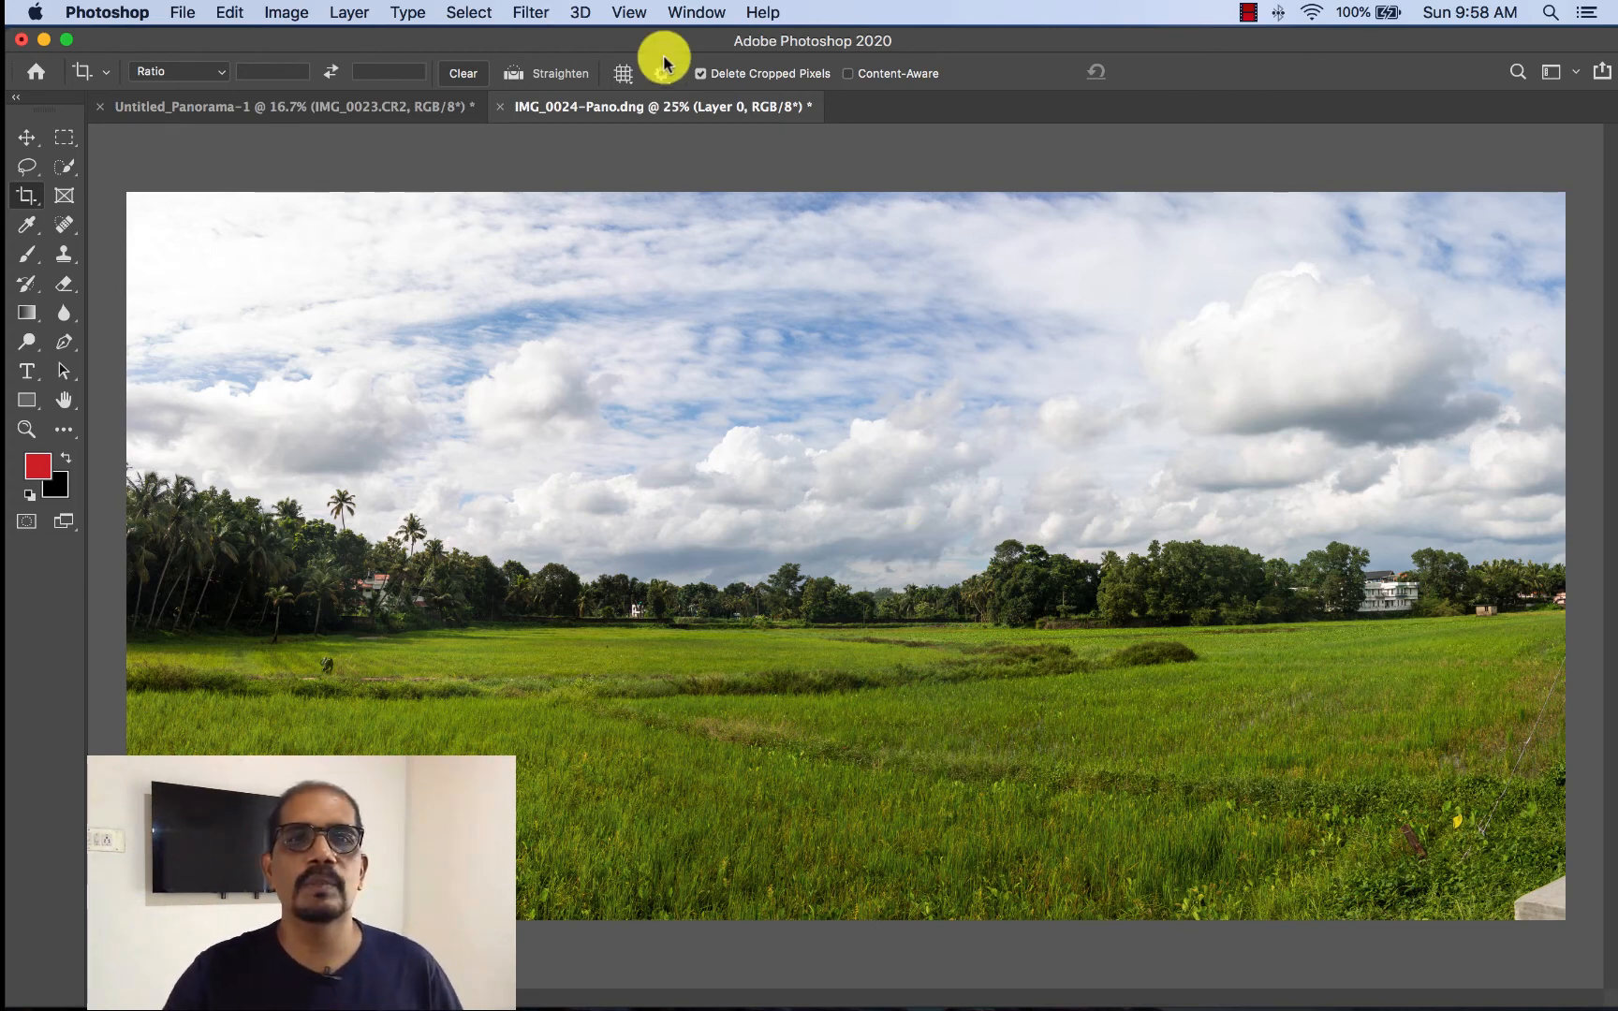
- Examine the whole panorama at 16.7% zoom and check Layer 0 by switching its visibility off and on
{"action": "left_click", "coordinate": [624, 12]}
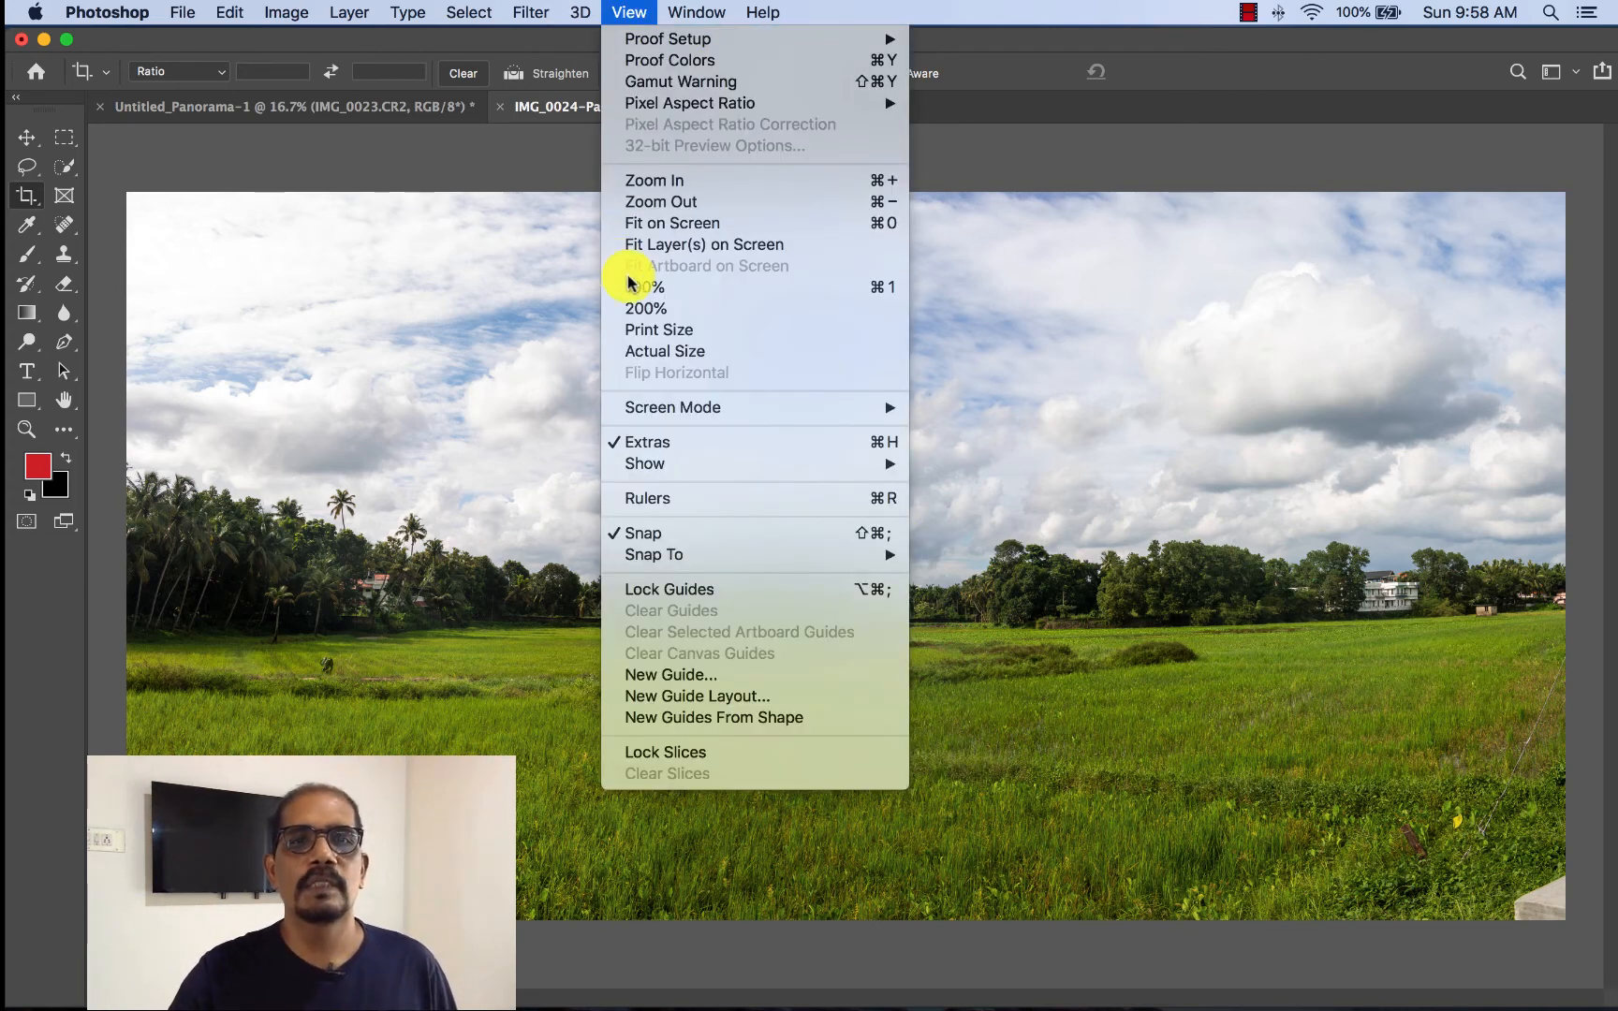
{"action": "left_click", "coordinate": [629, 286]}
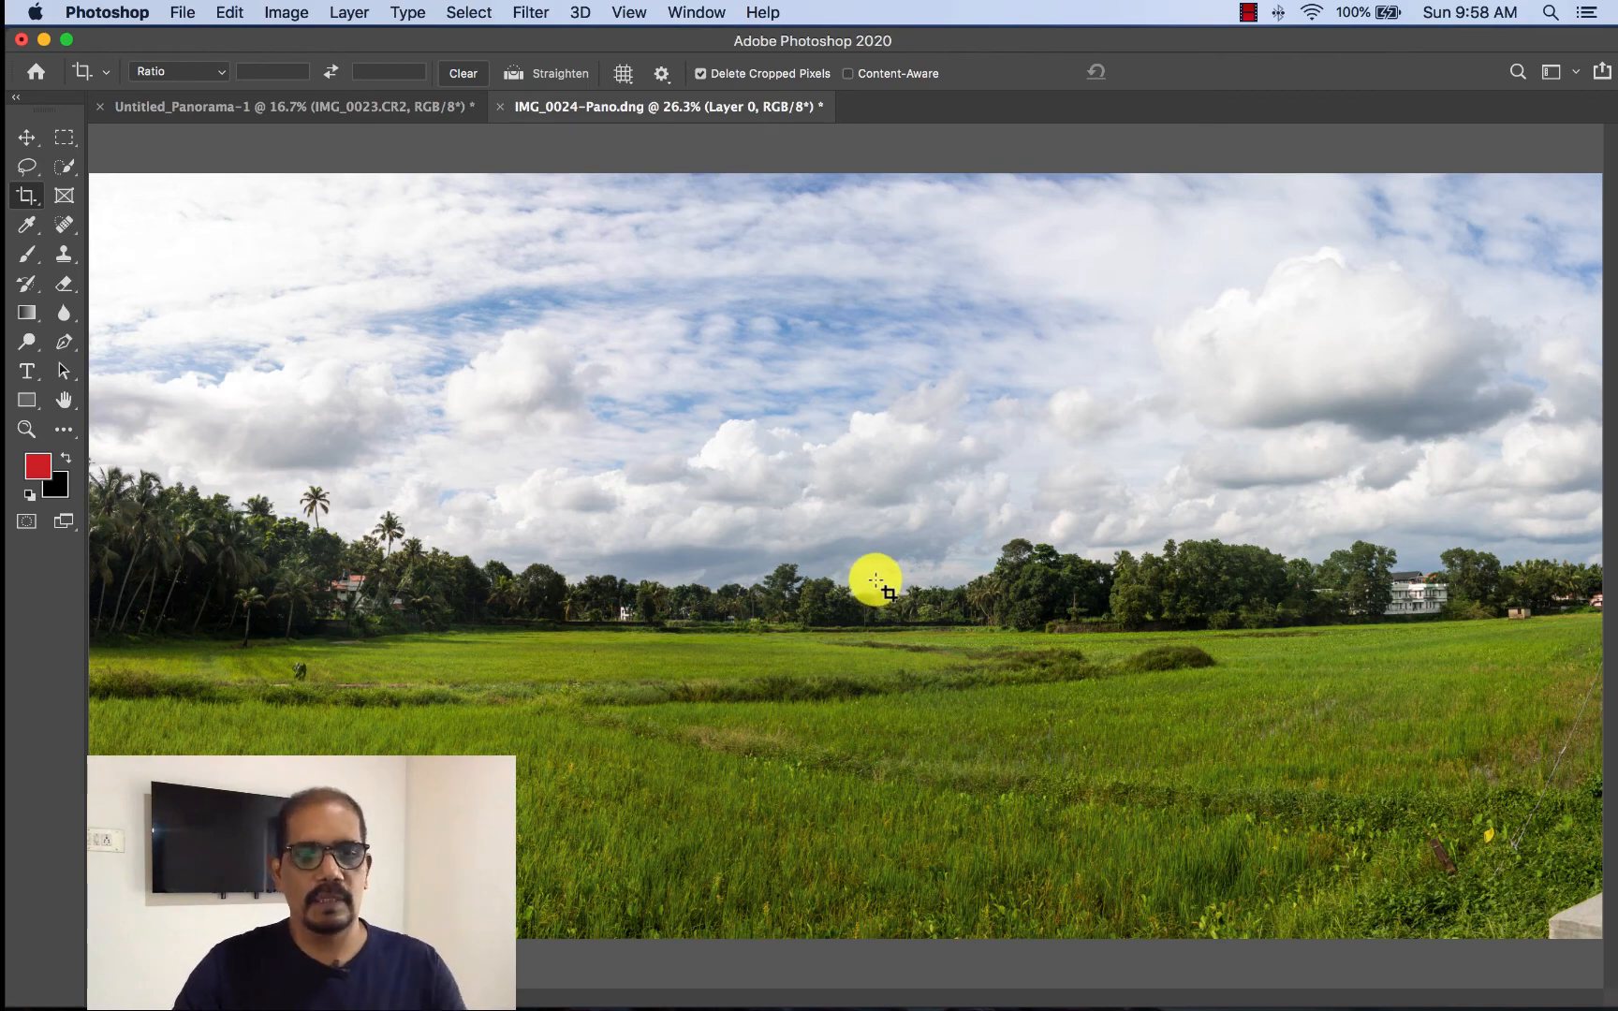
{"action": "key", "text": "super+minus"}
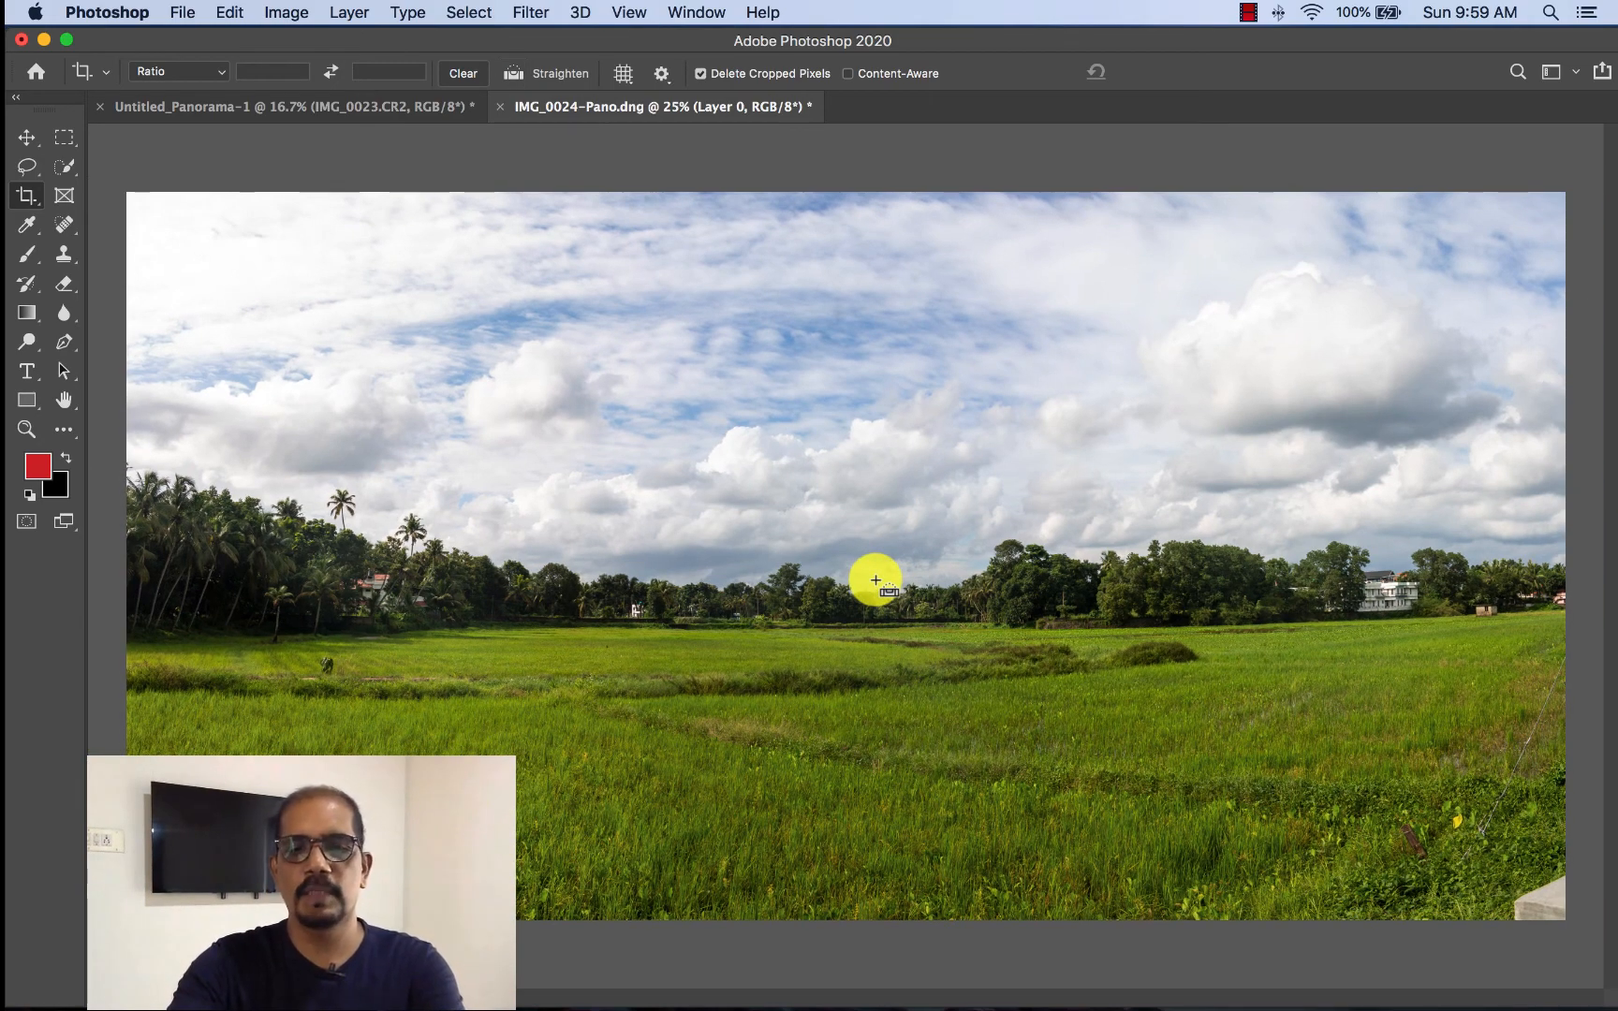
{"action": "key", "text": "super+minus"}
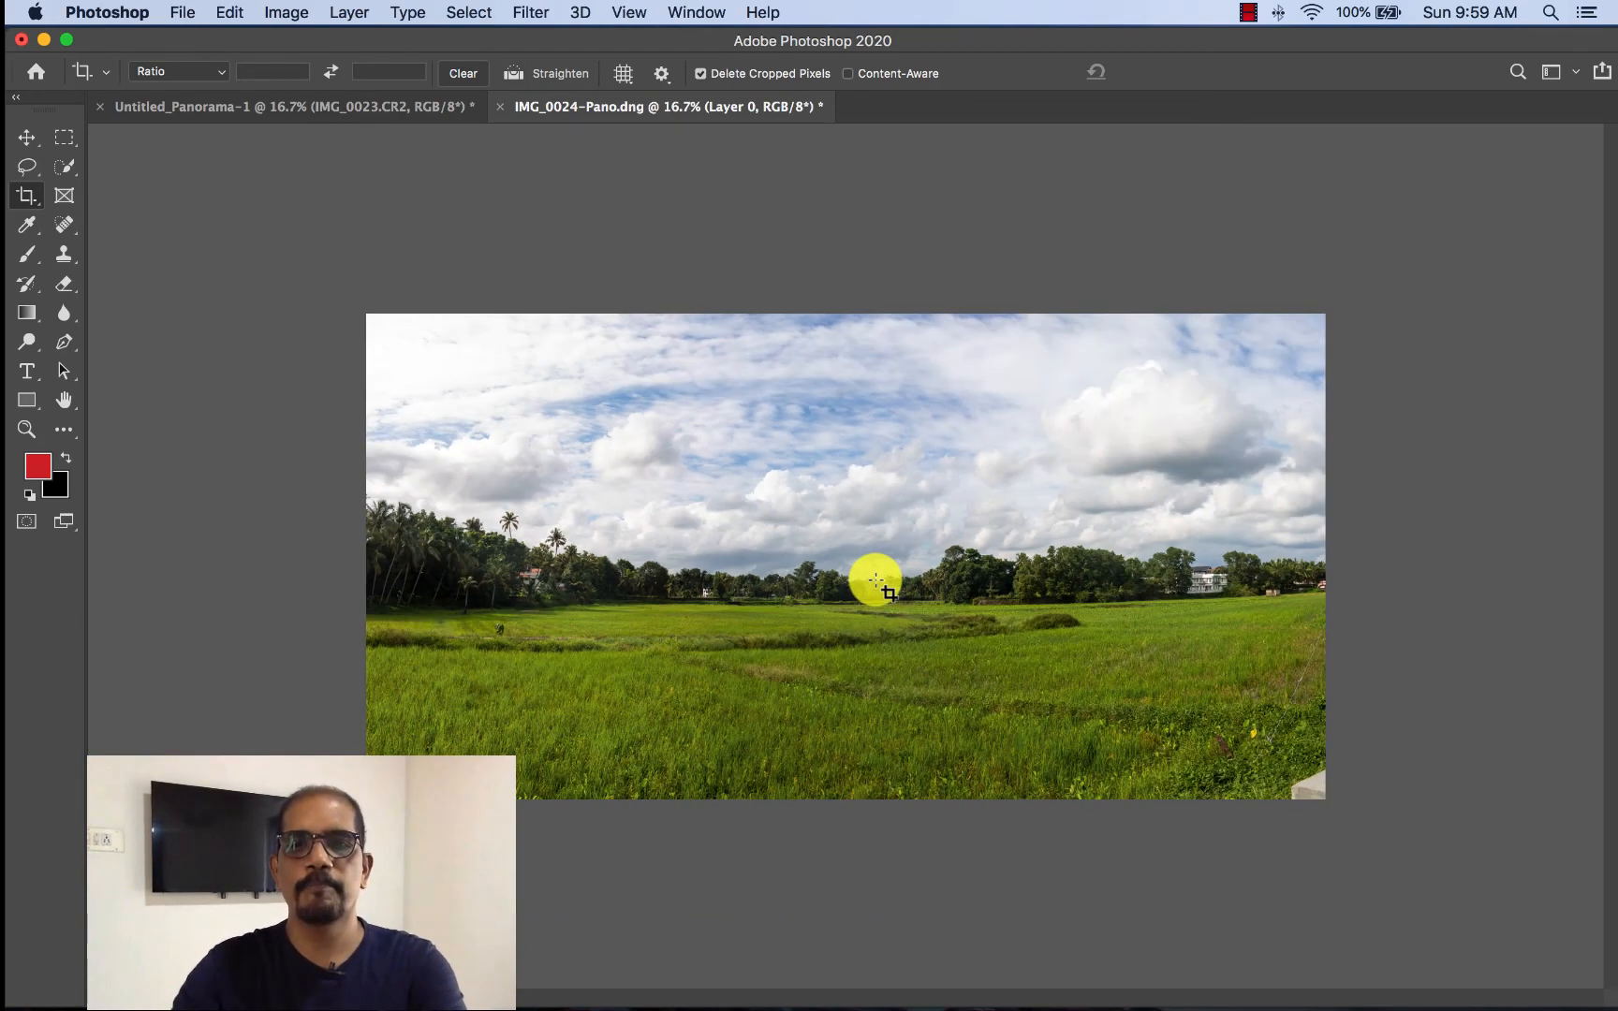
{"action": "left_click", "coordinate": [661, 17]}
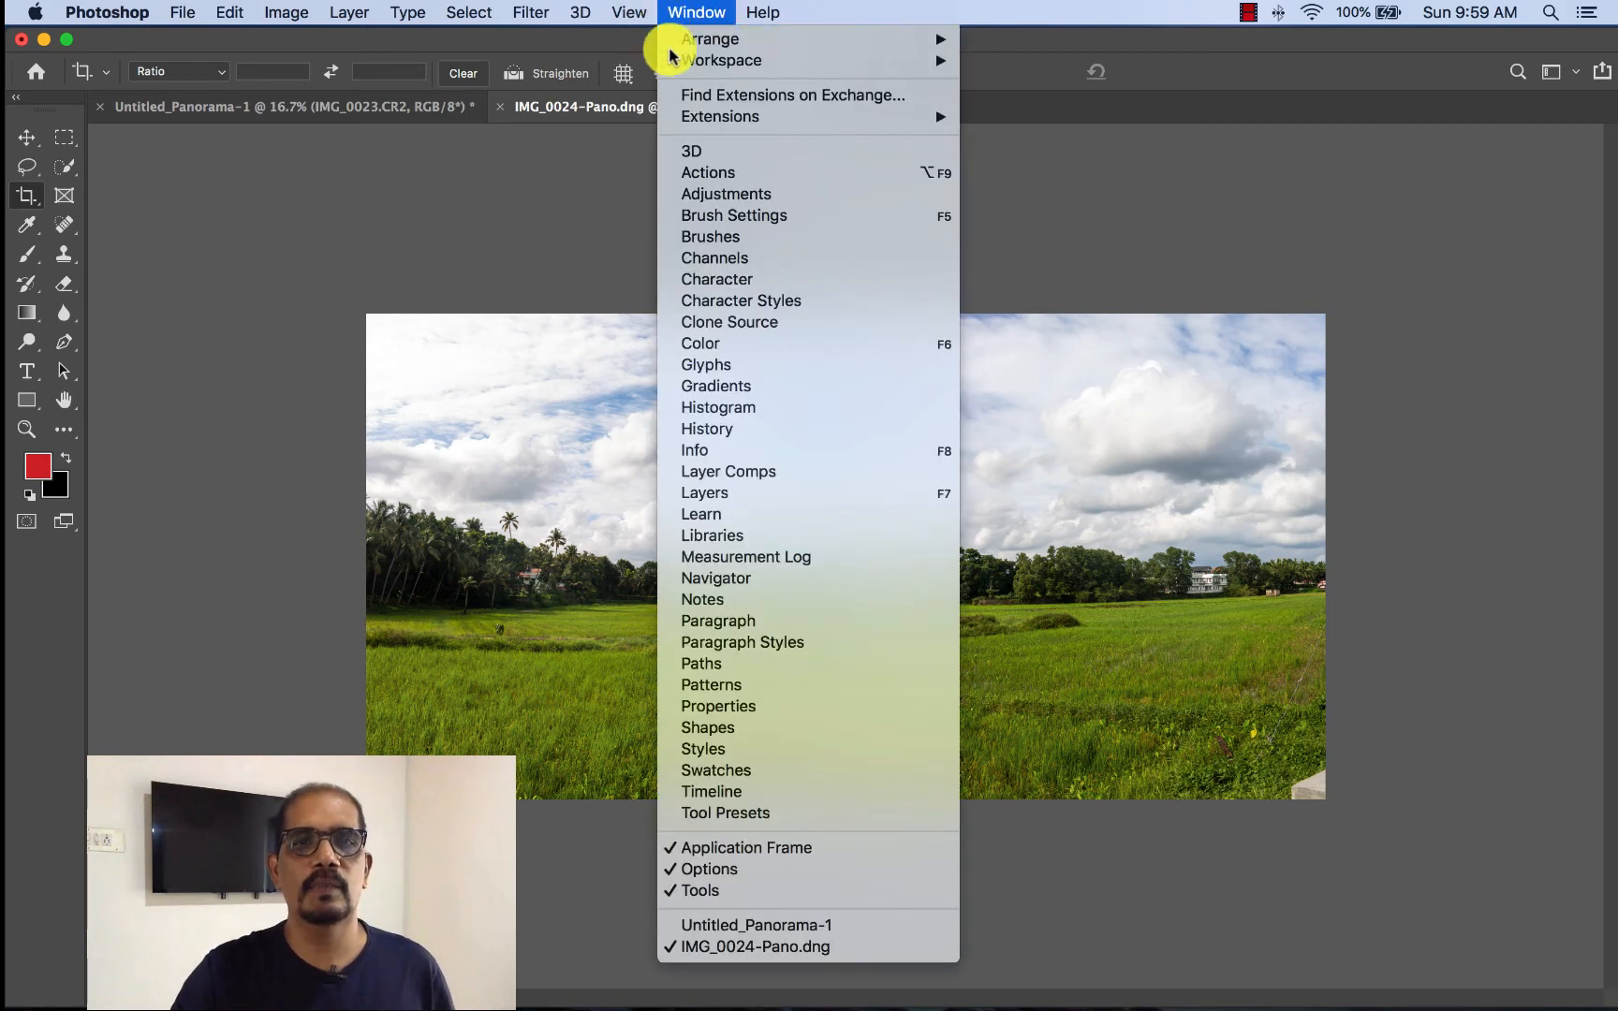
{"action": "left_click", "coordinate": [725, 496]}
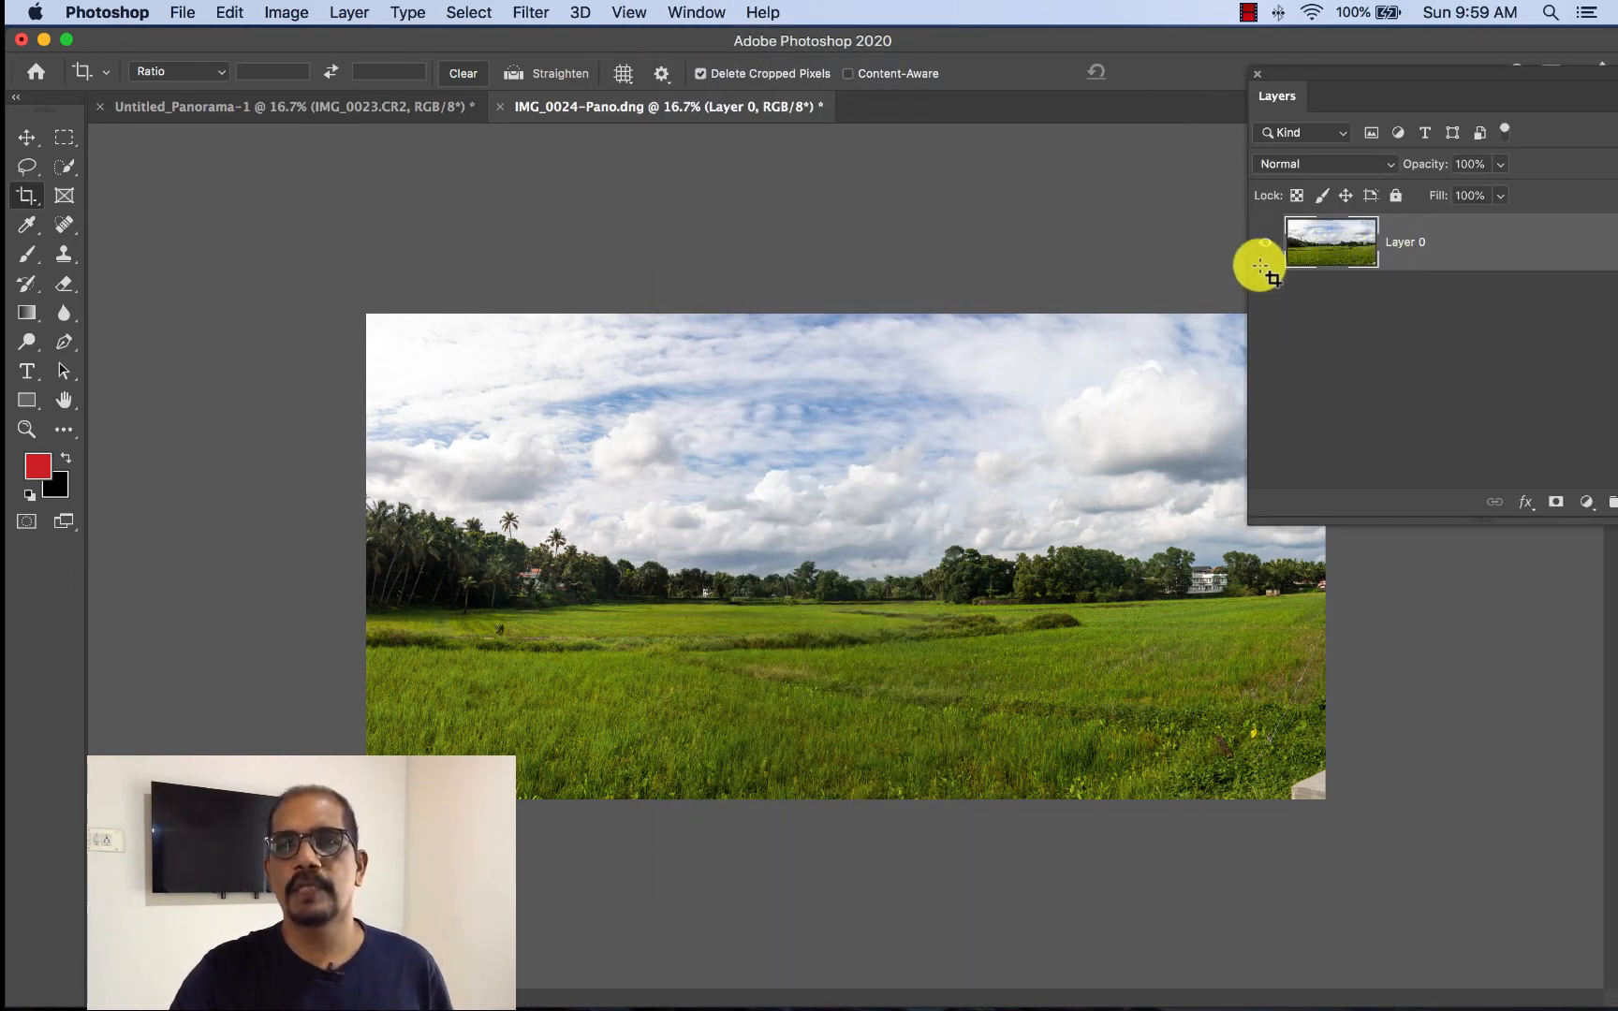
{"action": "left_click", "coordinate": [1265, 241]}
{"action": "left_click", "coordinate": [1264, 242]}
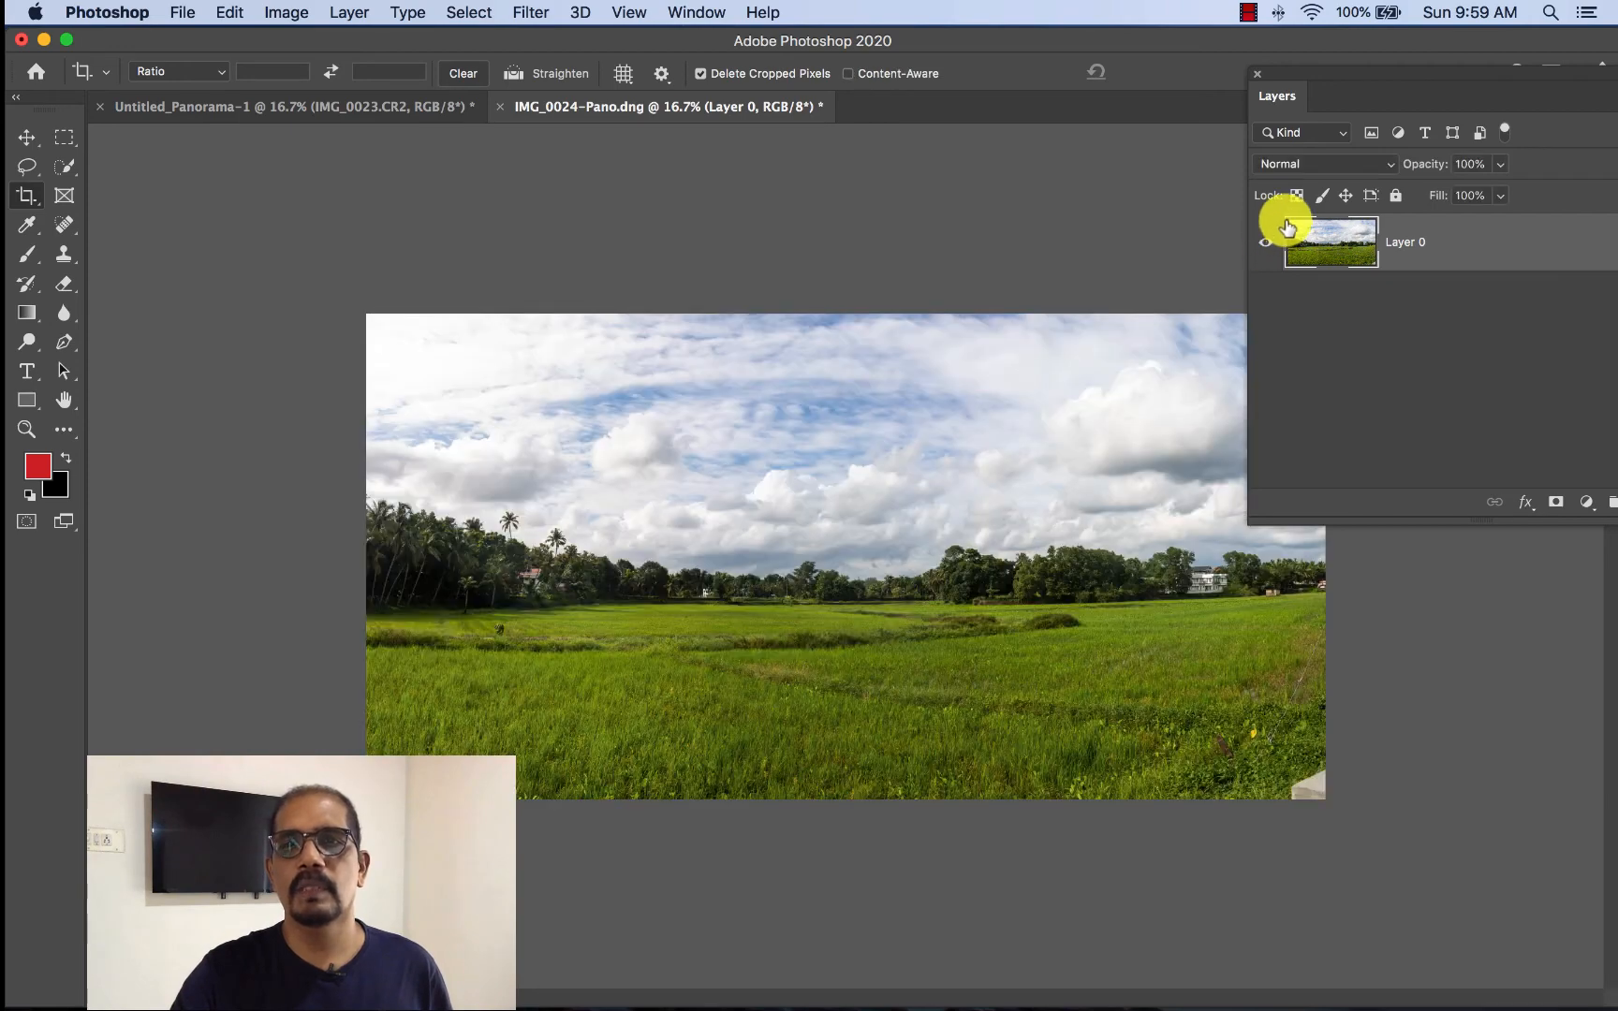
{"action": "left_click", "coordinate": [1257, 73]}
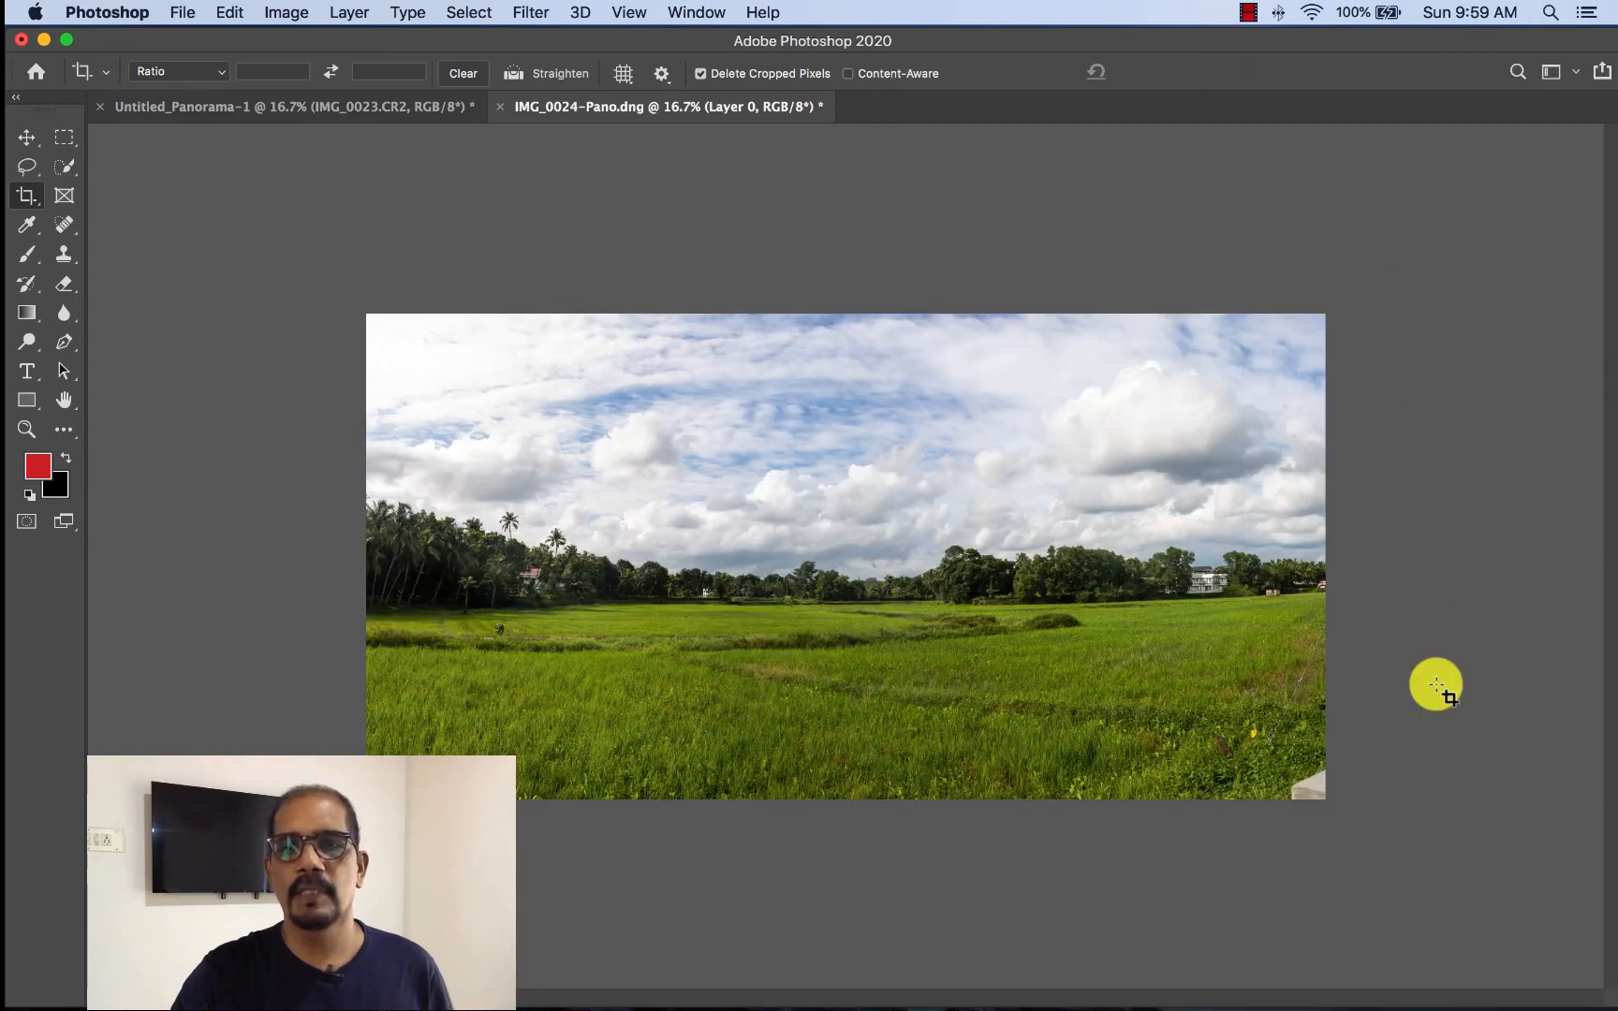
- Remove the concrete block in the photo's bottom-right corner with the Patch tool, sampling the adjacent vegetation, and clear the selection
{"action": "key", "text": "super+1"}
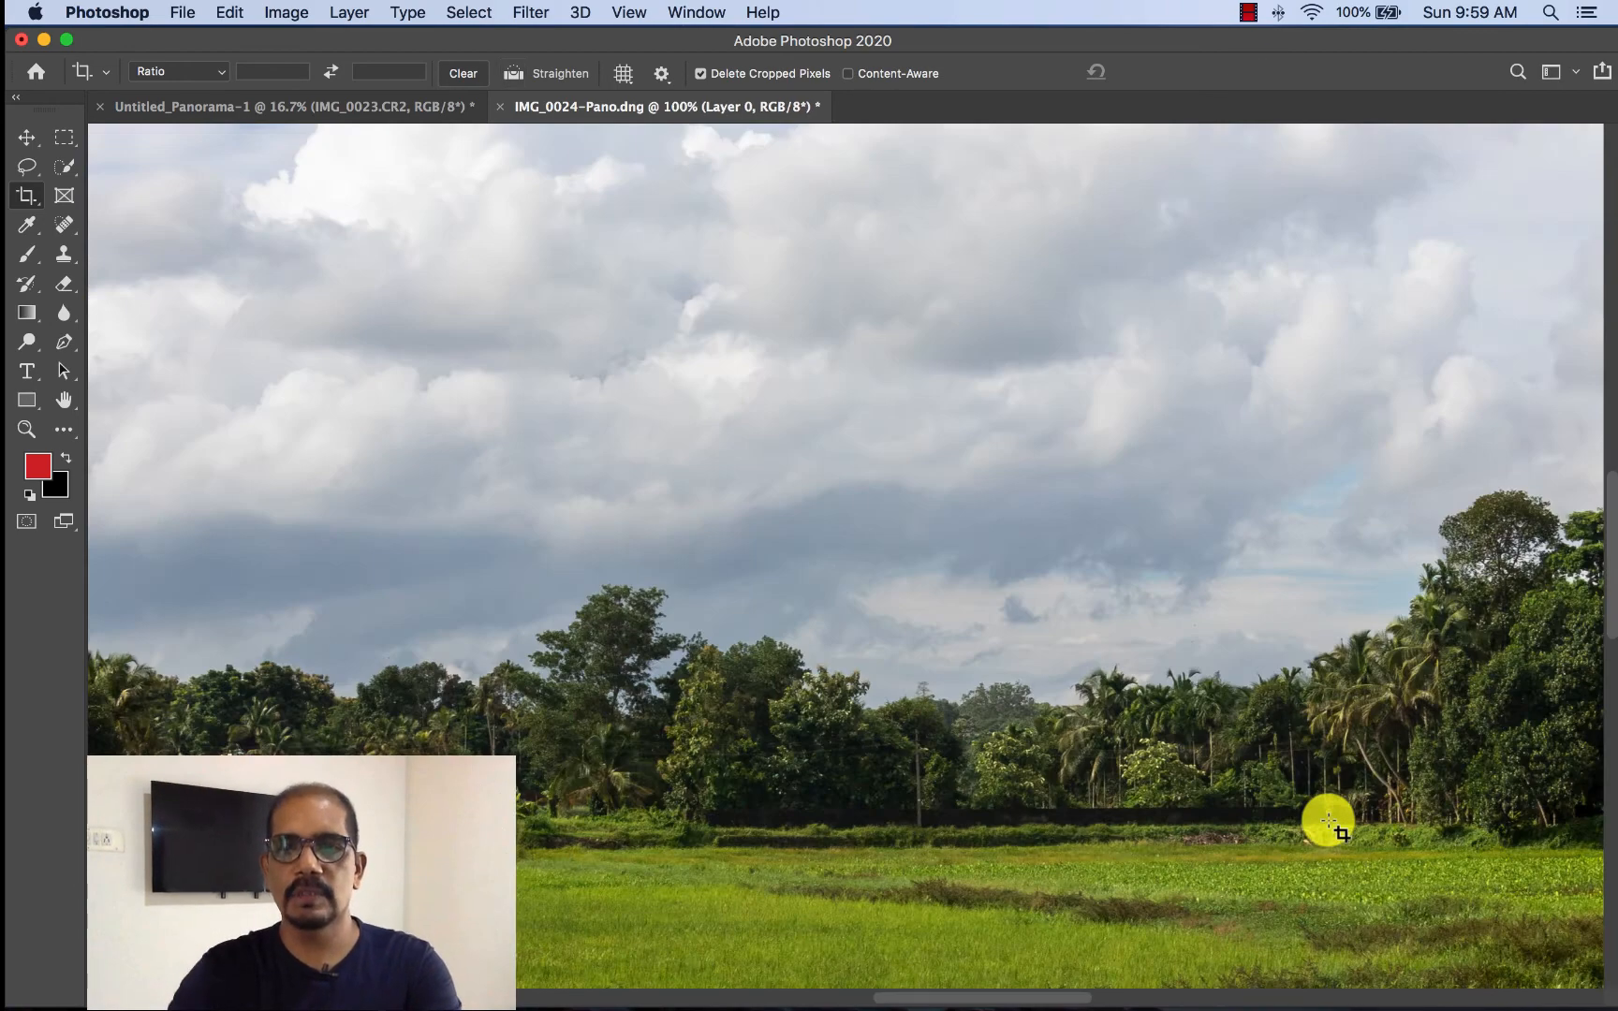
{"action": "left_click_drag", "start_coordinate": [1340, 812], "coordinate": [581, 375]}
{"action": "scroll", "coordinate": [956, 593], "scroll_direction": "down", "scroll_amount": 10}
{"action": "scroll", "coordinate": [957, 592], "scroll_direction": "right", "scroll_amount": 10}
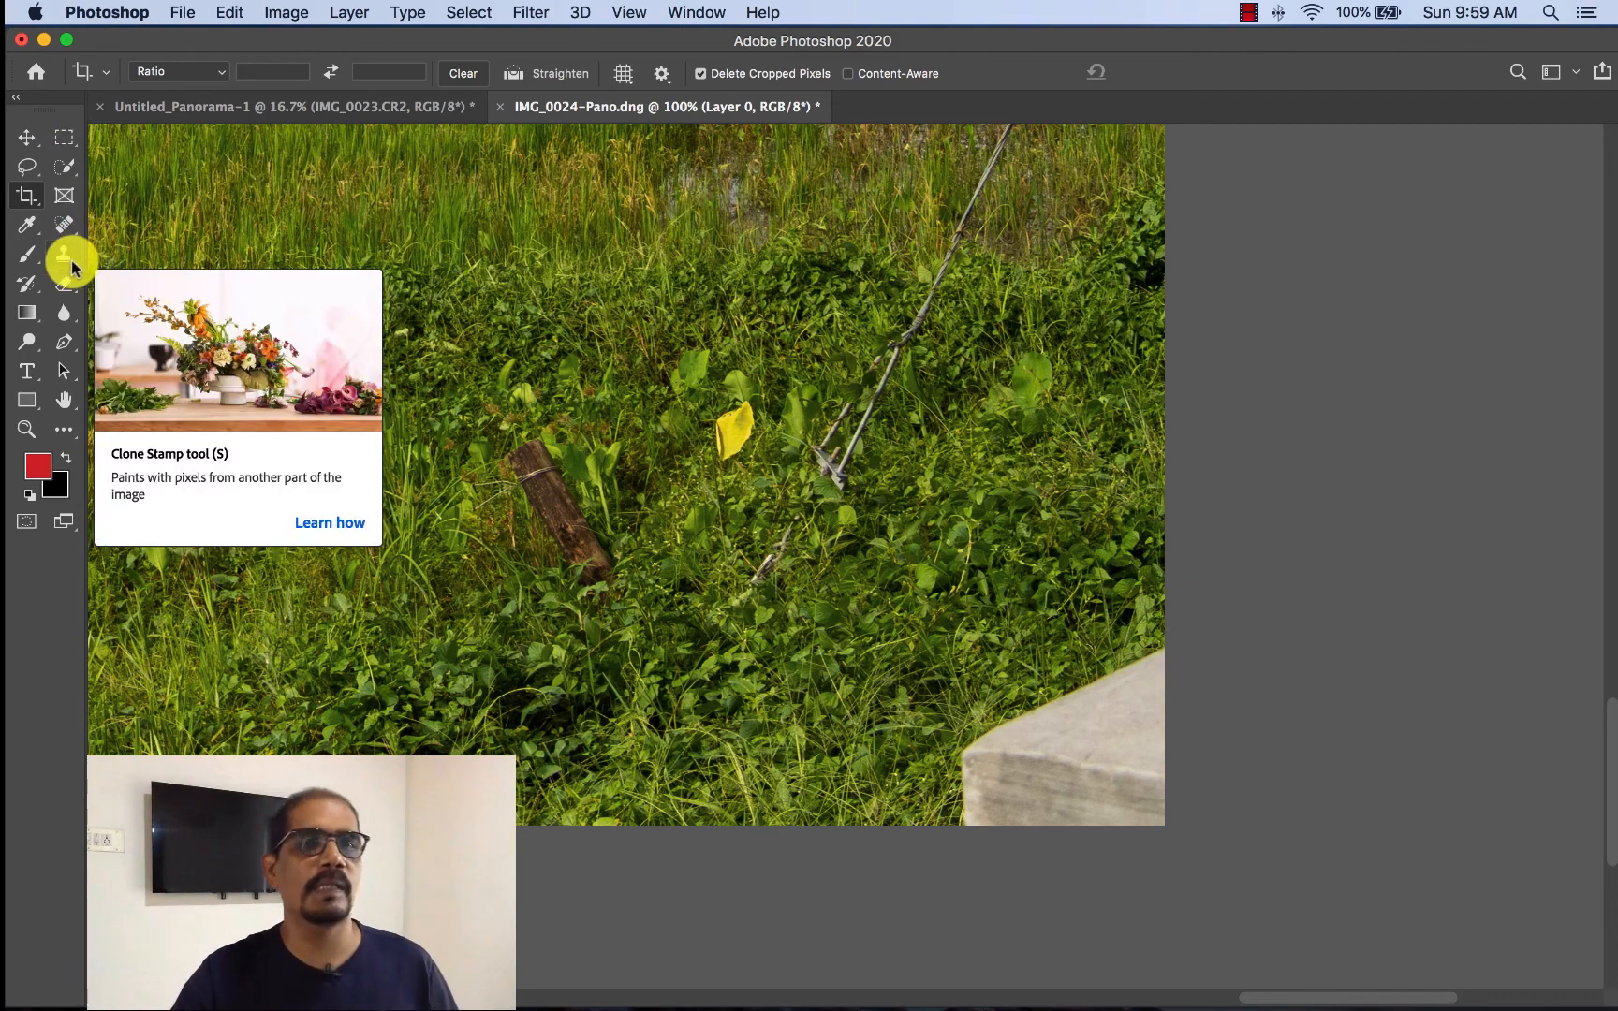
{"action": "left_click", "coordinate": [57, 225]}
{"action": "right_click", "coordinate": [56, 226]}
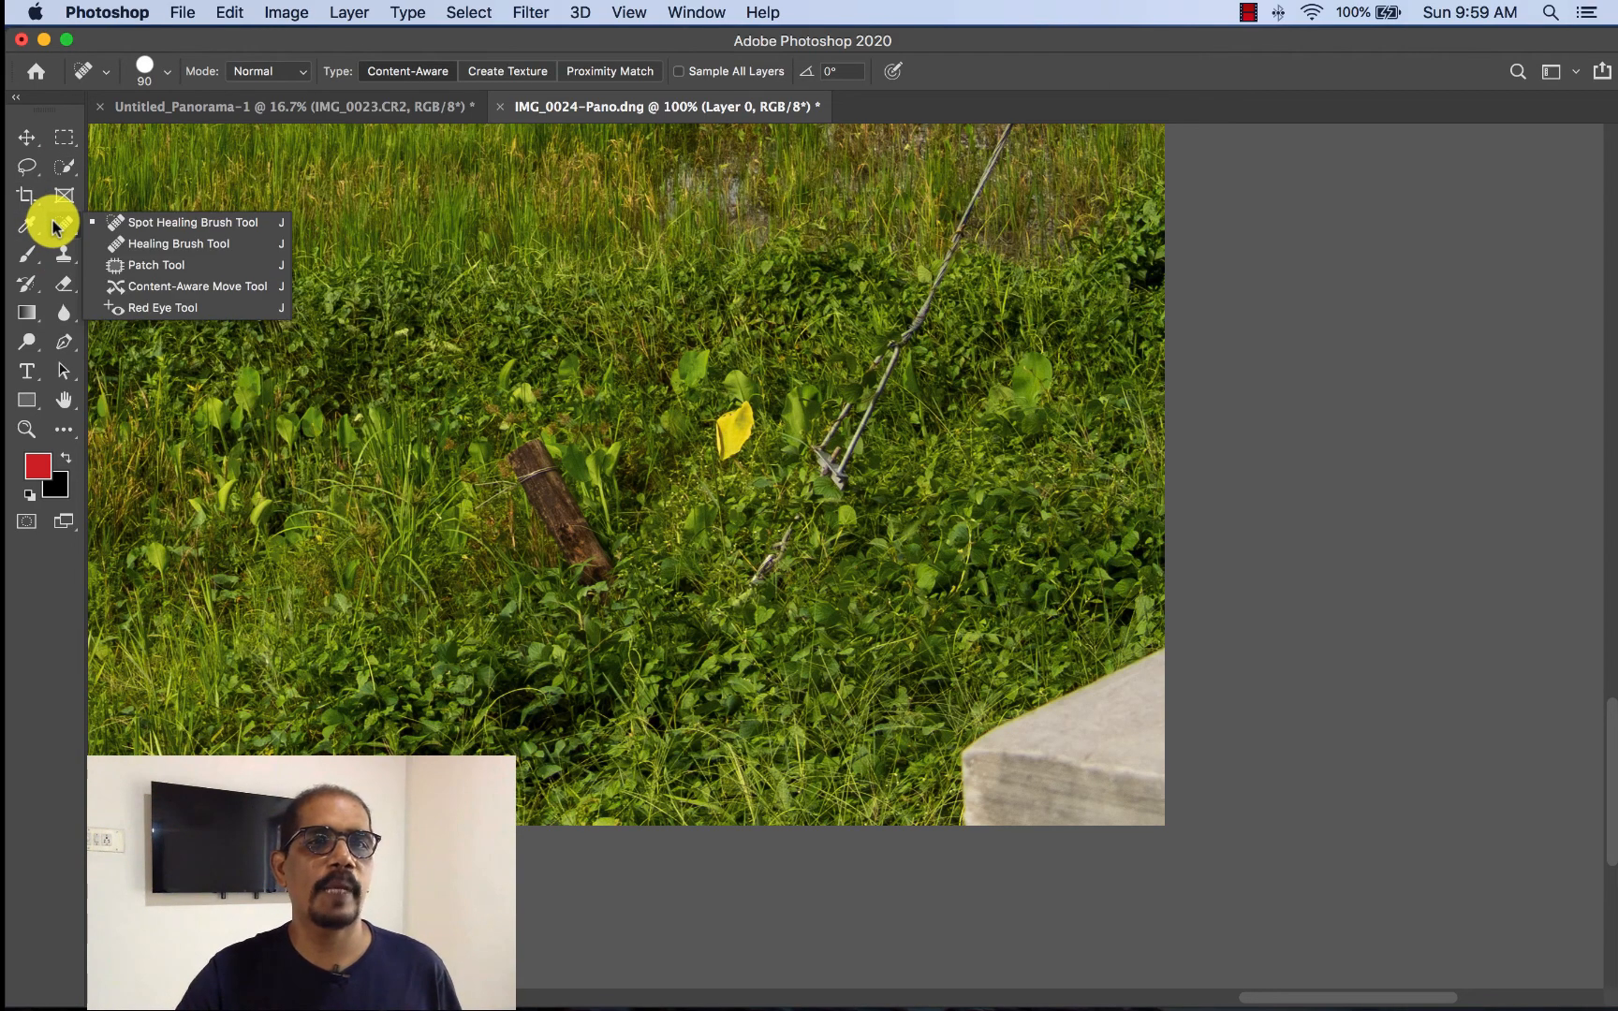
{"action": "left_click", "coordinate": [138, 266]}
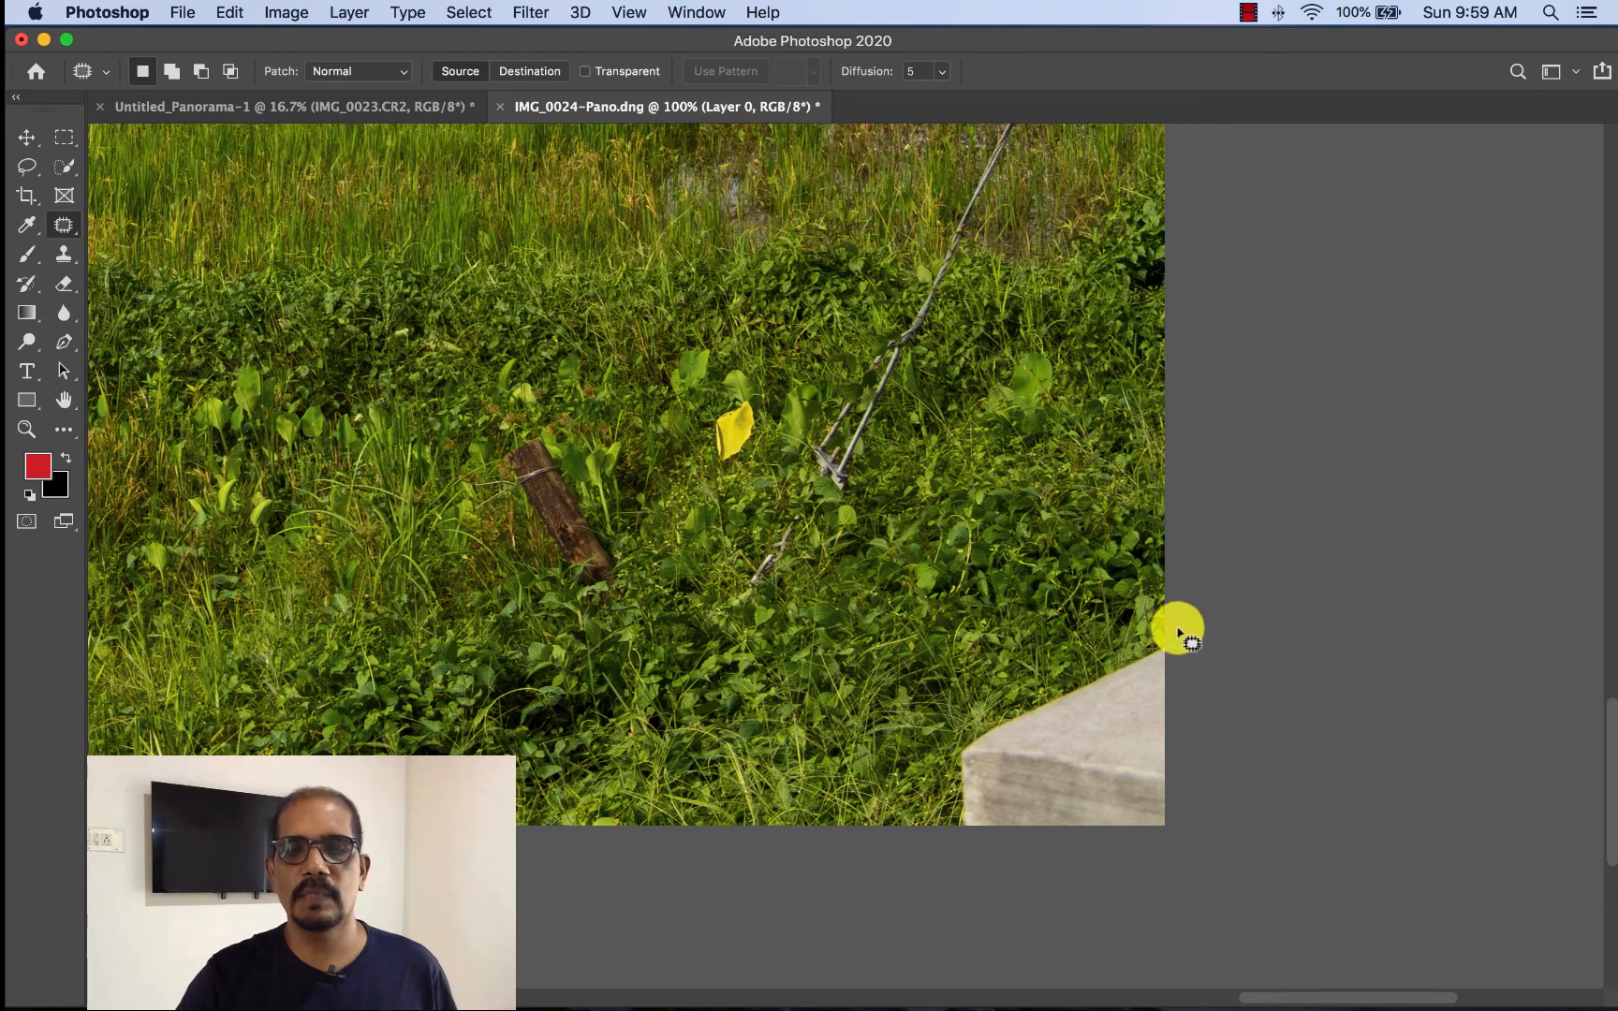
{"action": "mouse_move", "coordinate": [1177, 633]}
{"action": "left_mouse_down"}
{"action": "mouse_move", "coordinate": [954, 730]}
{"action": "mouse_move", "coordinate": [938, 827]}
{"action": "mouse_move", "coordinate": [1008, 868]}
{"action": "mouse_move", "coordinate": [1099, 869]}
{"action": "mouse_move", "coordinate": [1189, 835]}
{"action": "mouse_move", "coordinate": [1199, 747]}
{"action": "mouse_move", "coordinate": [1175, 646]}
{"action": "left_mouse_up"}
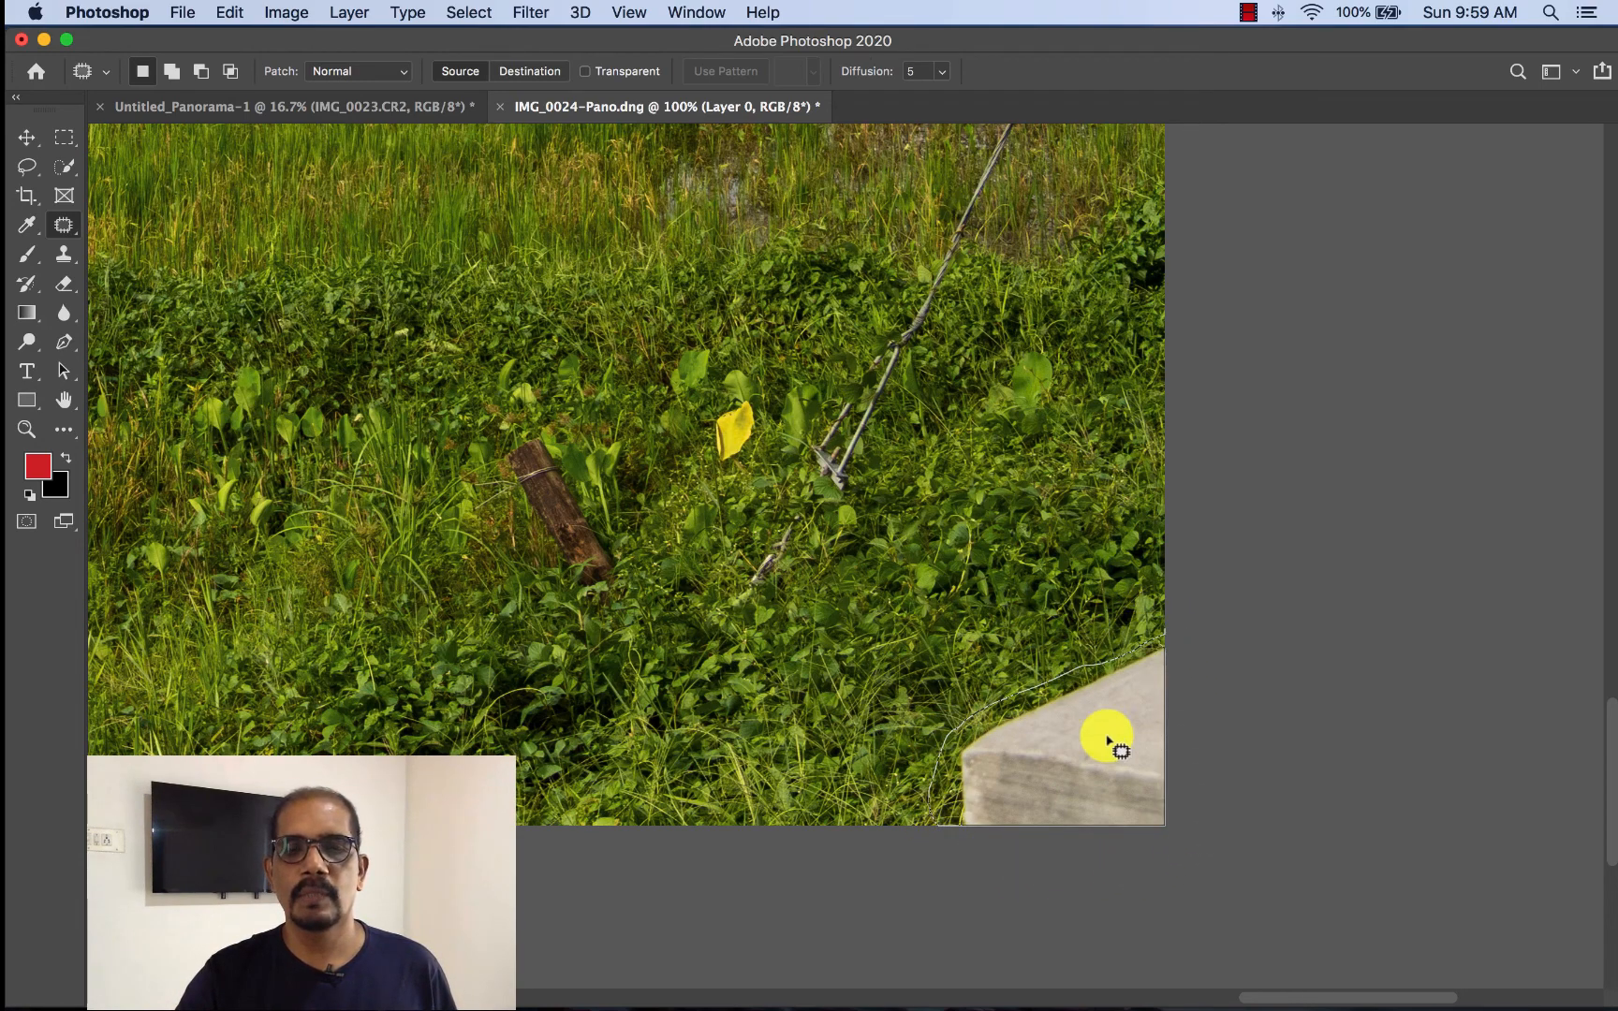
{"action": "left_click_drag", "start_coordinate": [1108, 740], "coordinate": [826, 728]}
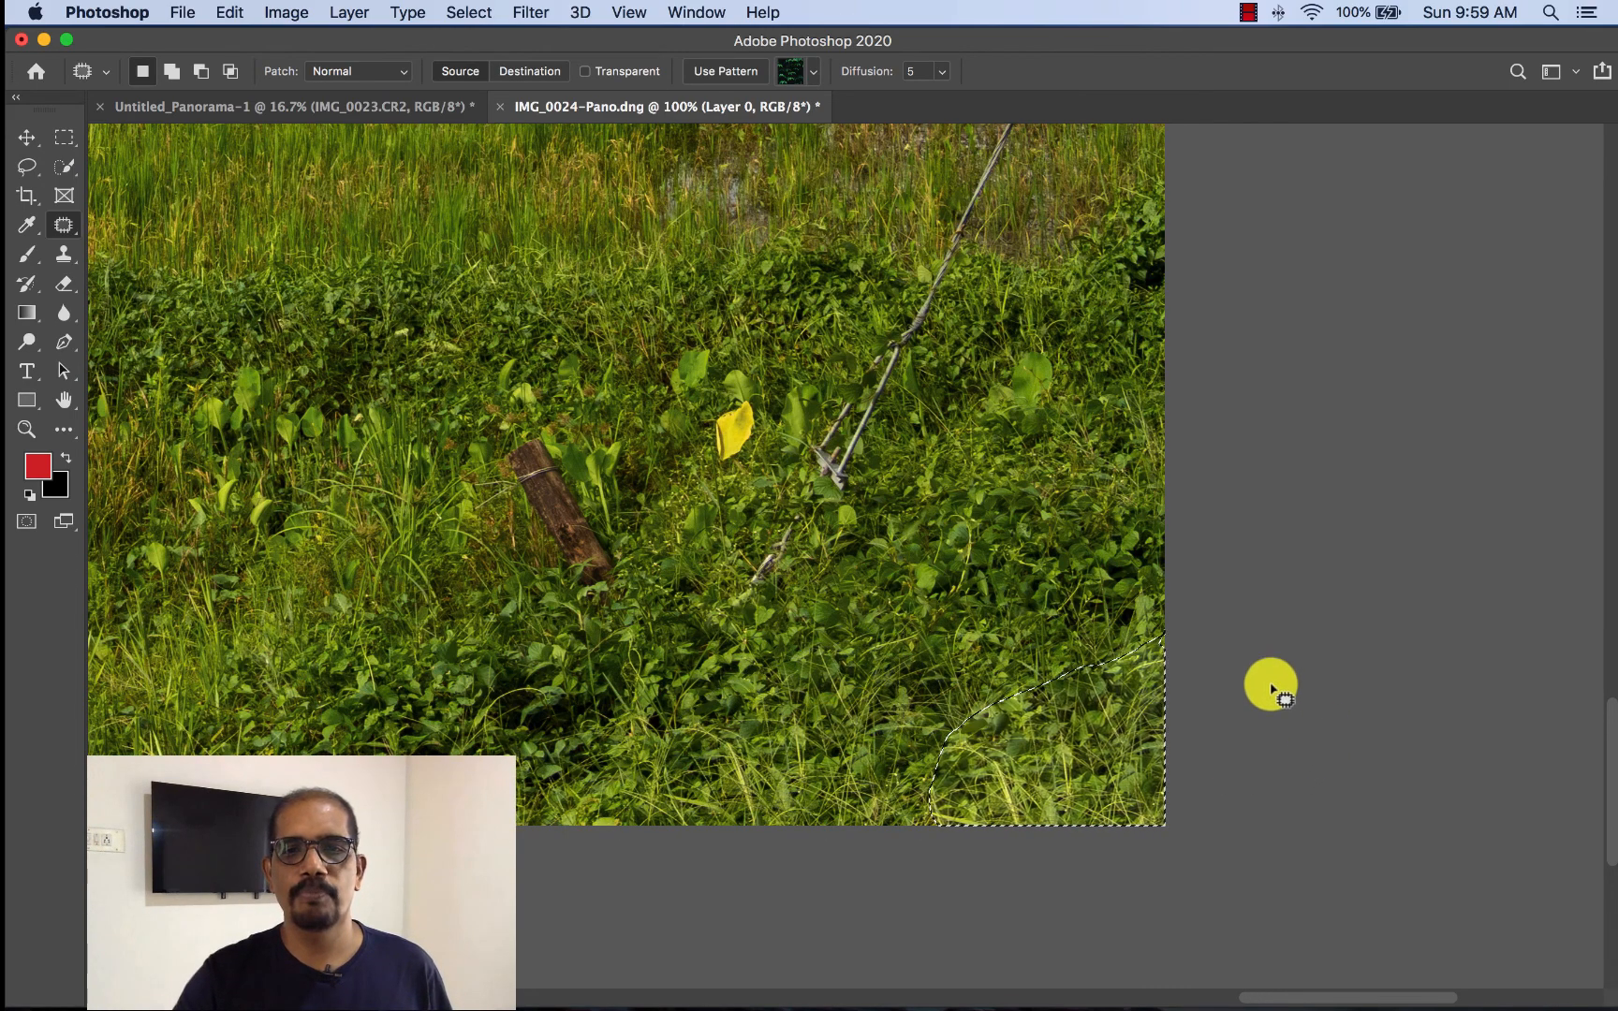
{"action": "left_click", "coordinate": [933, 507]}
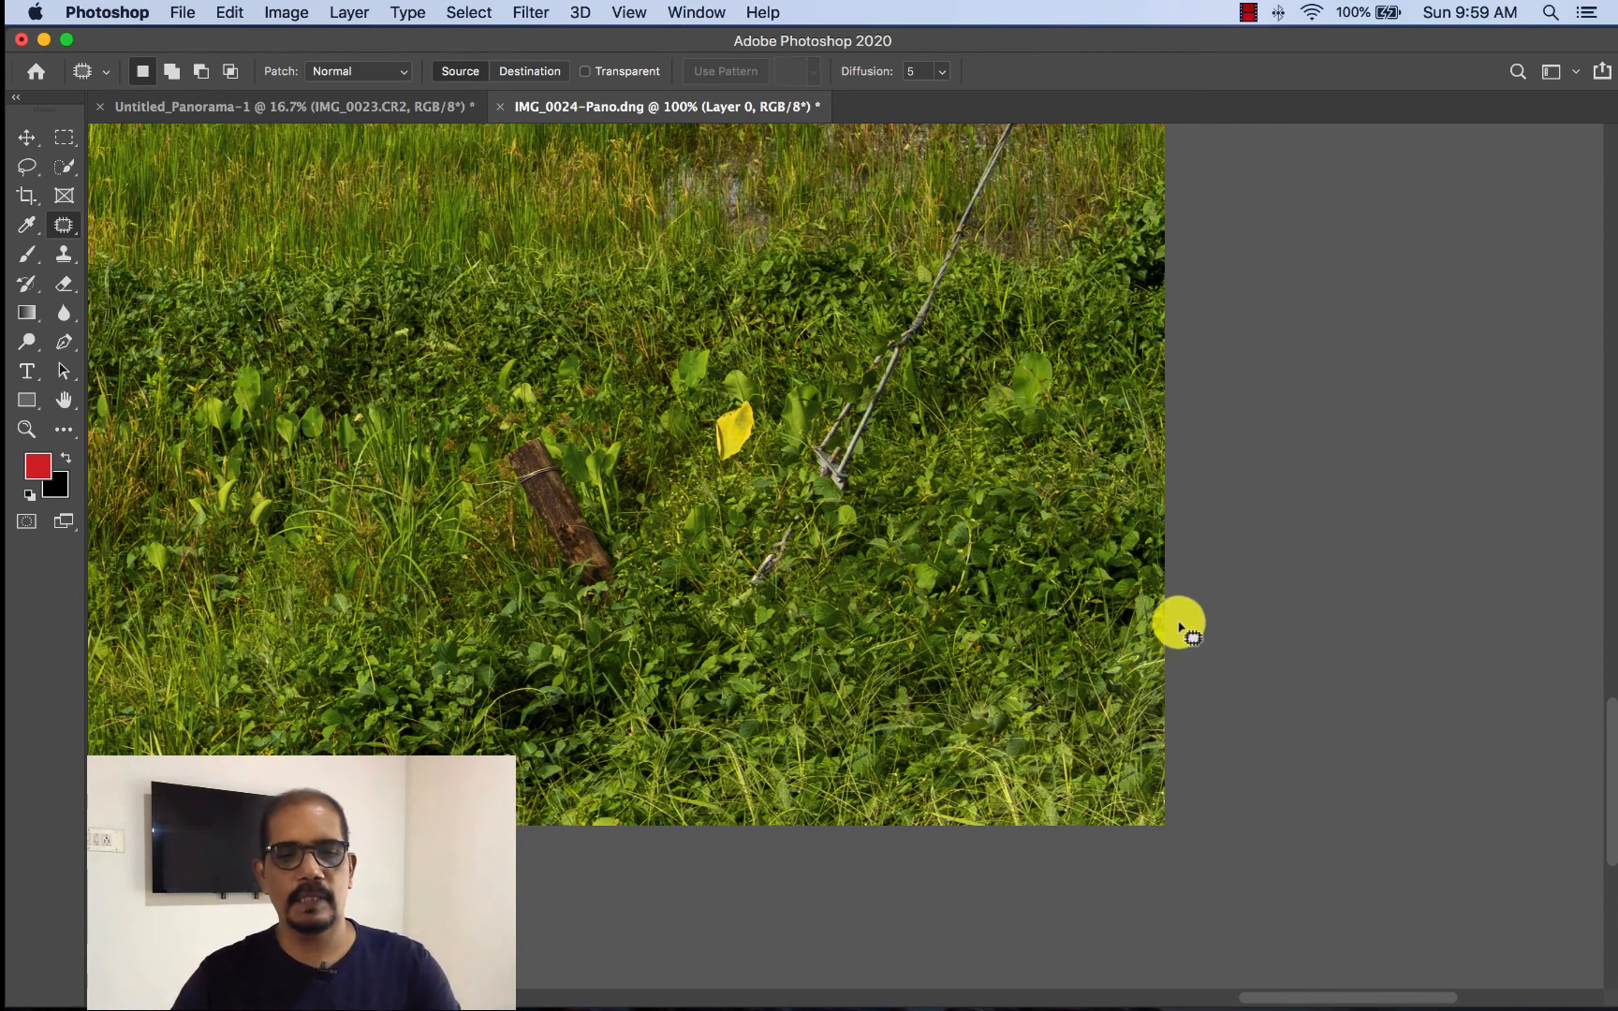
- Remove the long diagonal rope across the grass with the Spot Healing Brush in Content-Aware mode, using brush sizes 90 and 60
{"action": "left_click_drag", "start_coordinate": [1032, 488], "coordinate": [964, 833]}
{"action": "key", "text": "super+minus"}
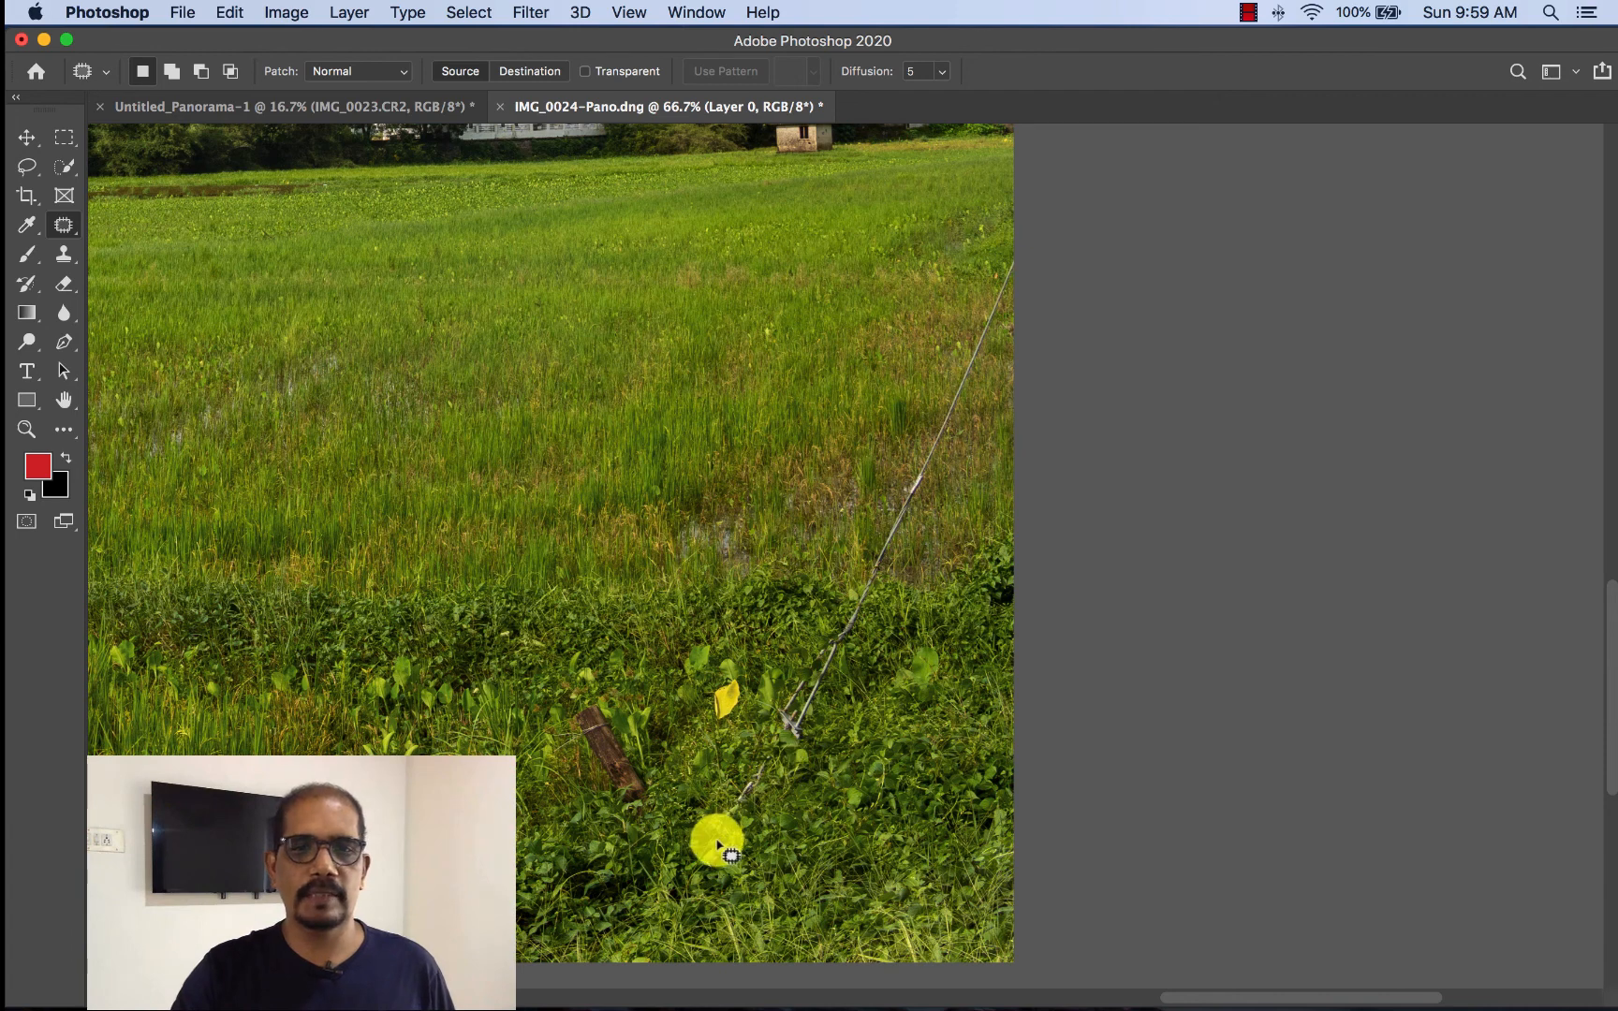
{"action": "left_click", "coordinate": [60, 228]}
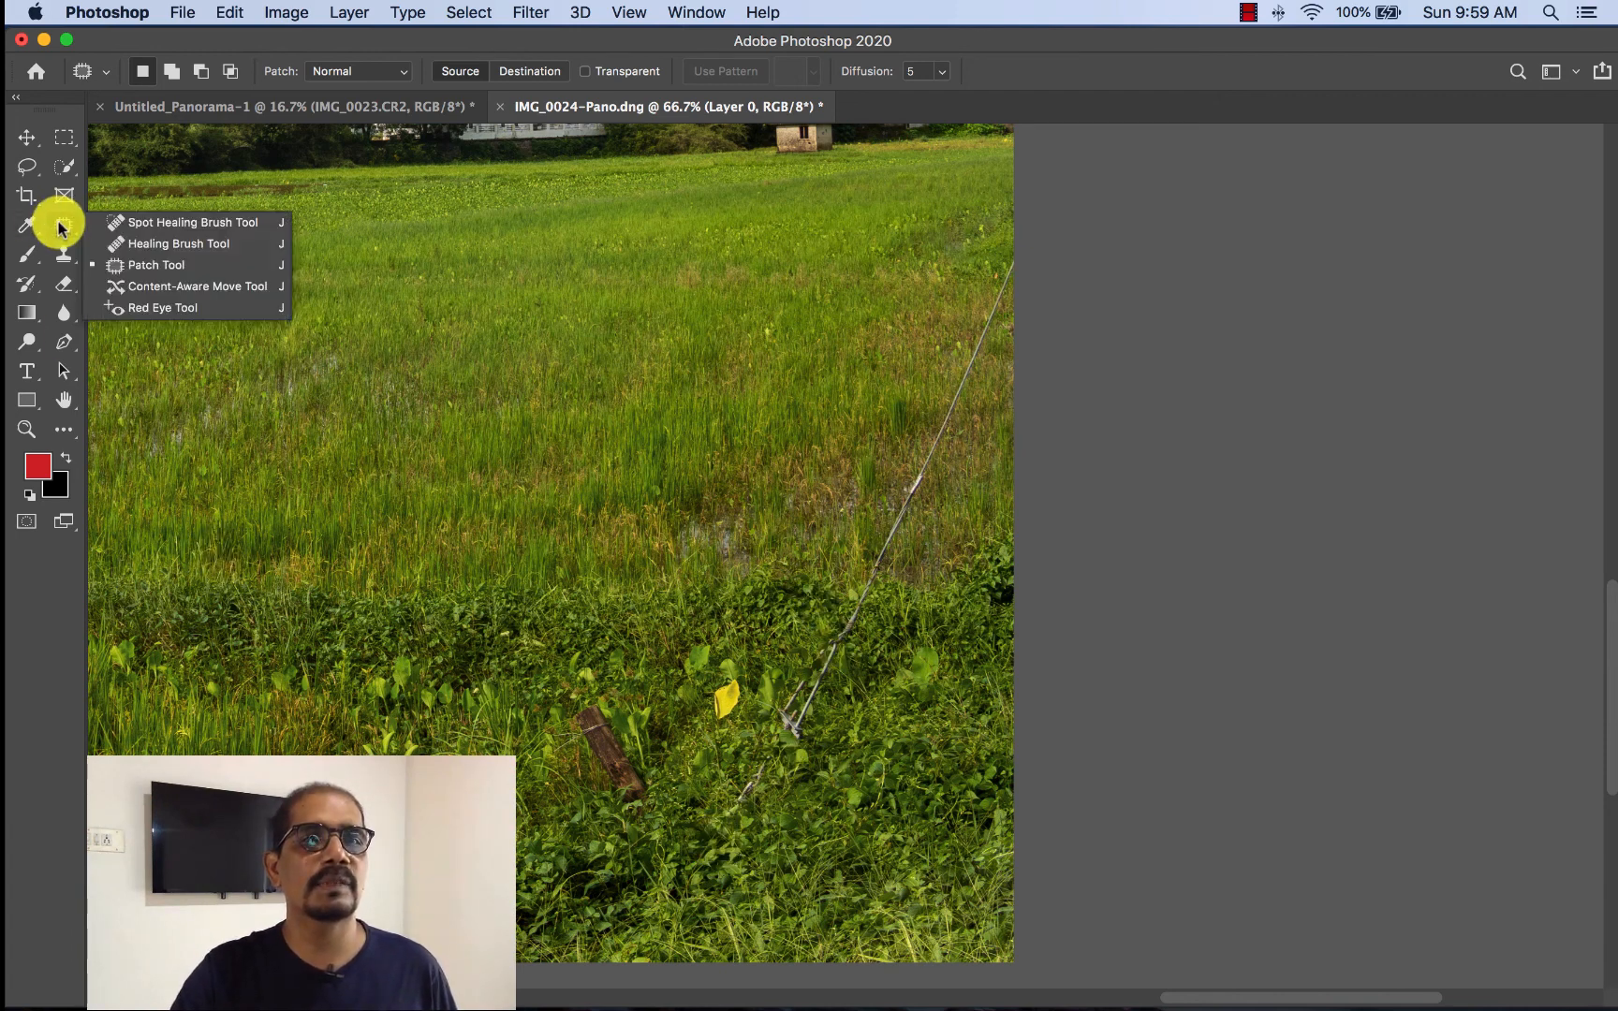
{"action": "left_click", "coordinate": [134, 225]}
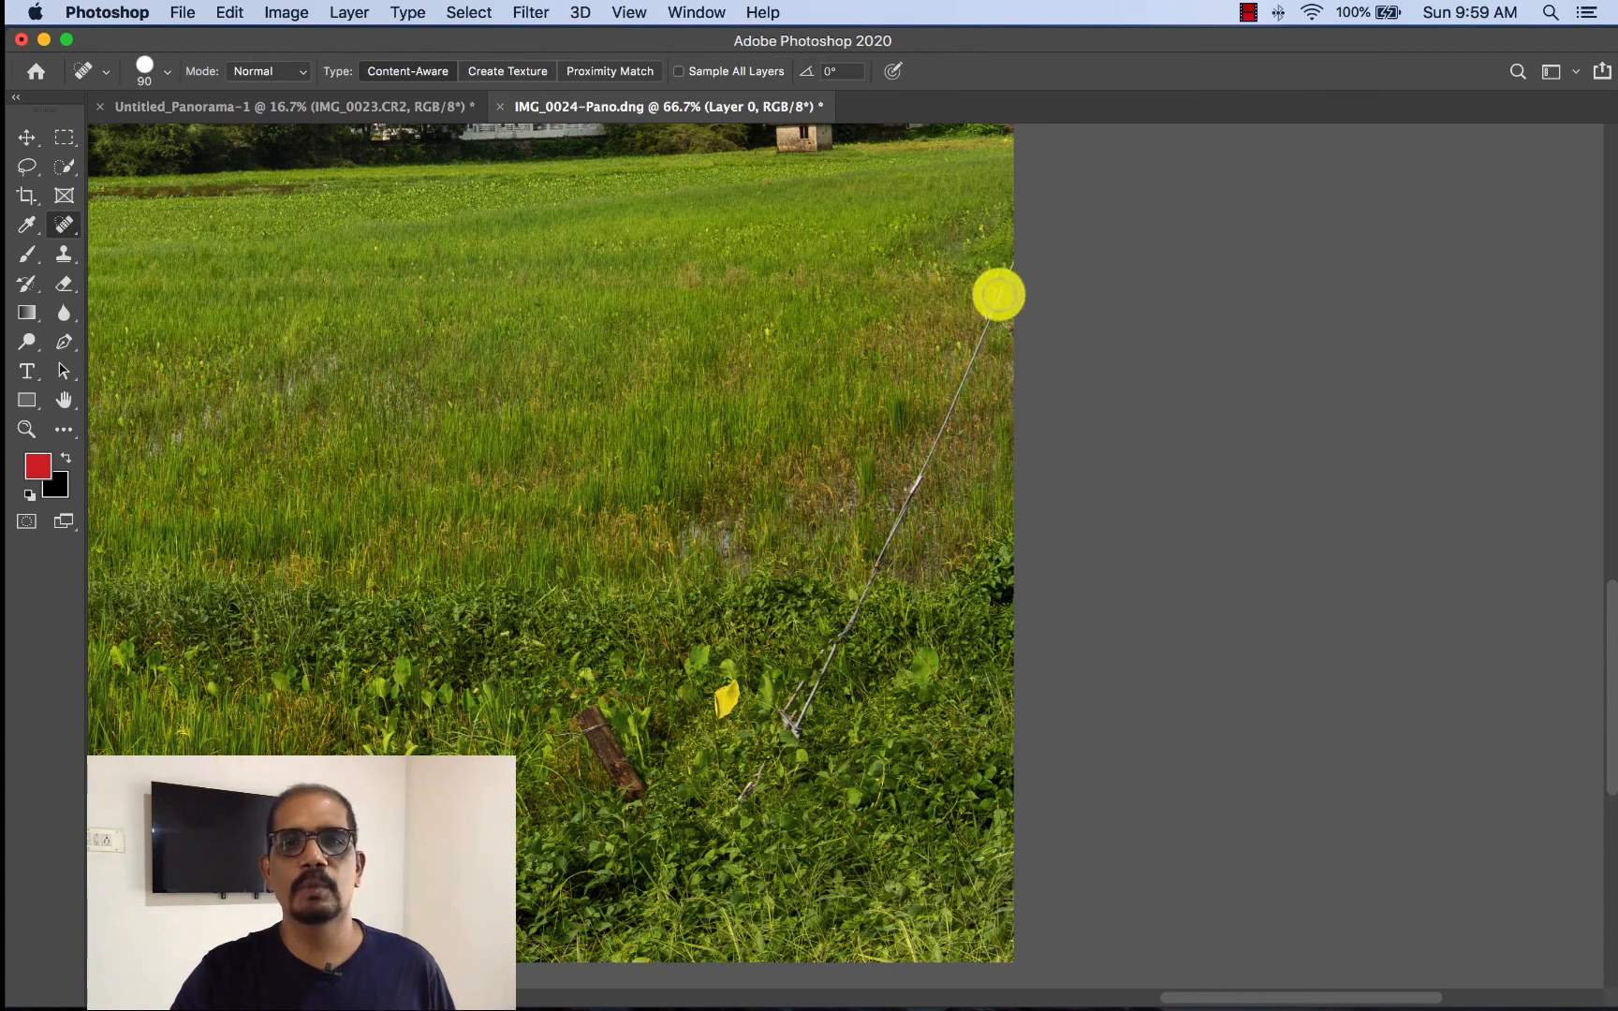
{"action": "left_click_drag", "start_coordinate": [1009, 267], "coordinate": [908, 516]}
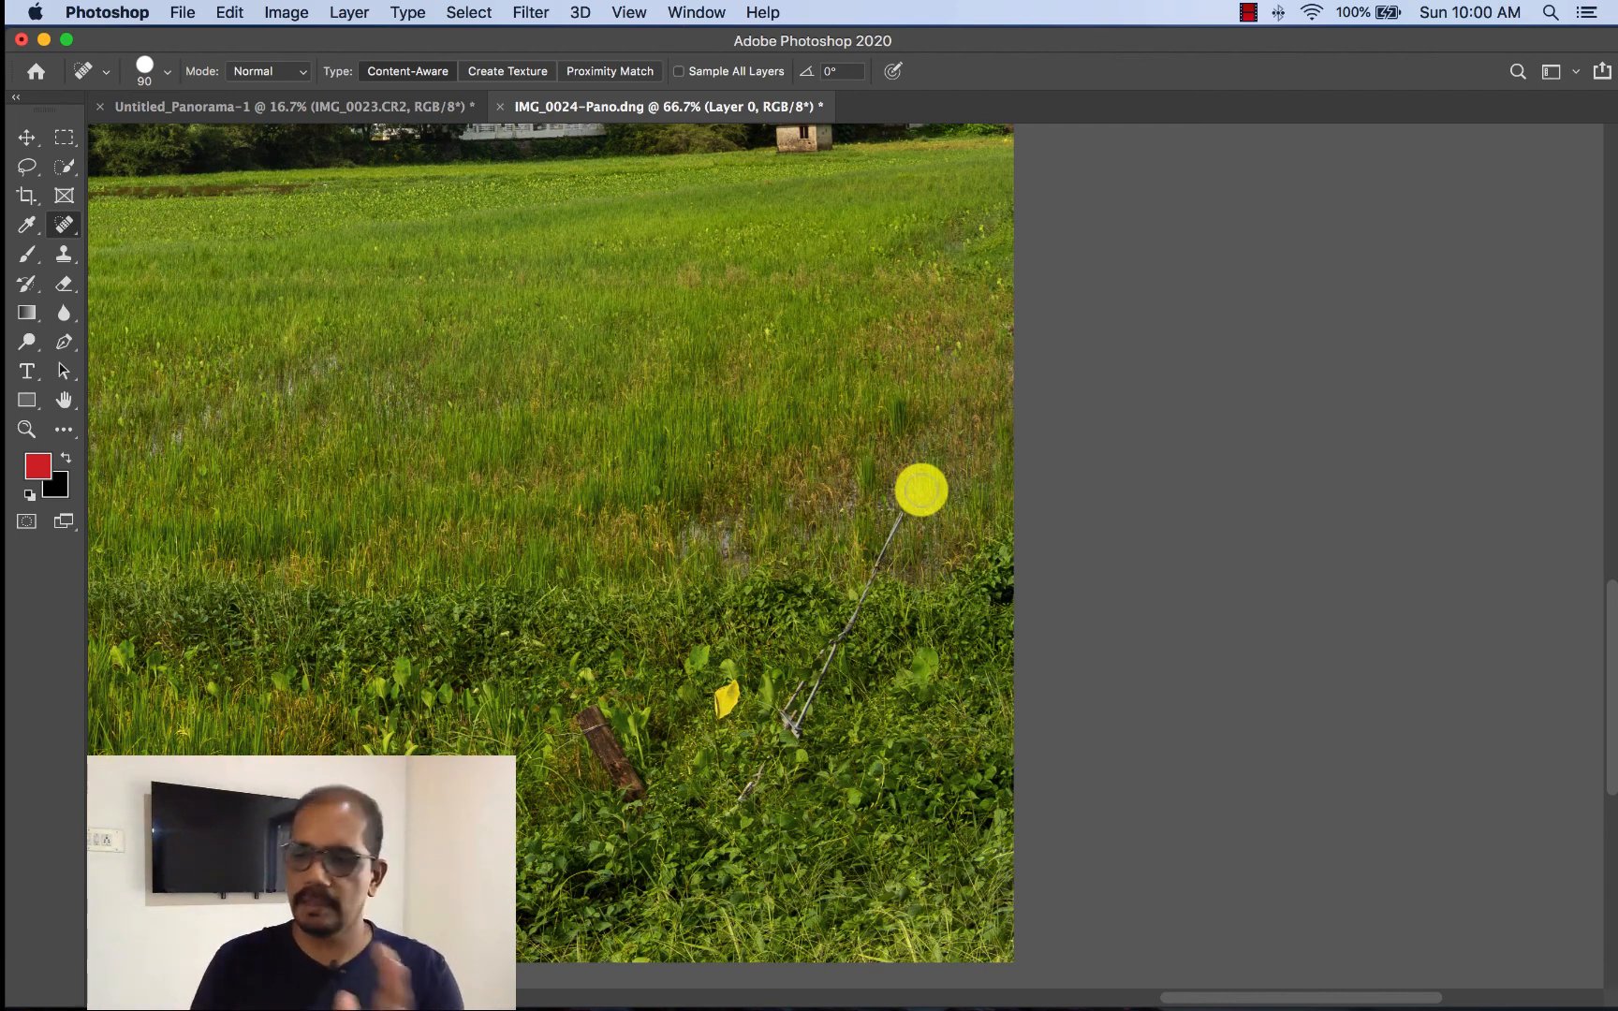
{"action": "mouse_move", "coordinate": [899, 513]}
{"action": "left_mouse_down"}
{"action": "mouse_move", "coordinate": [834, 637]}
{"action": "mouse_move", "coordinate": [881, 640]}
{"action": "left_mouse_up"}
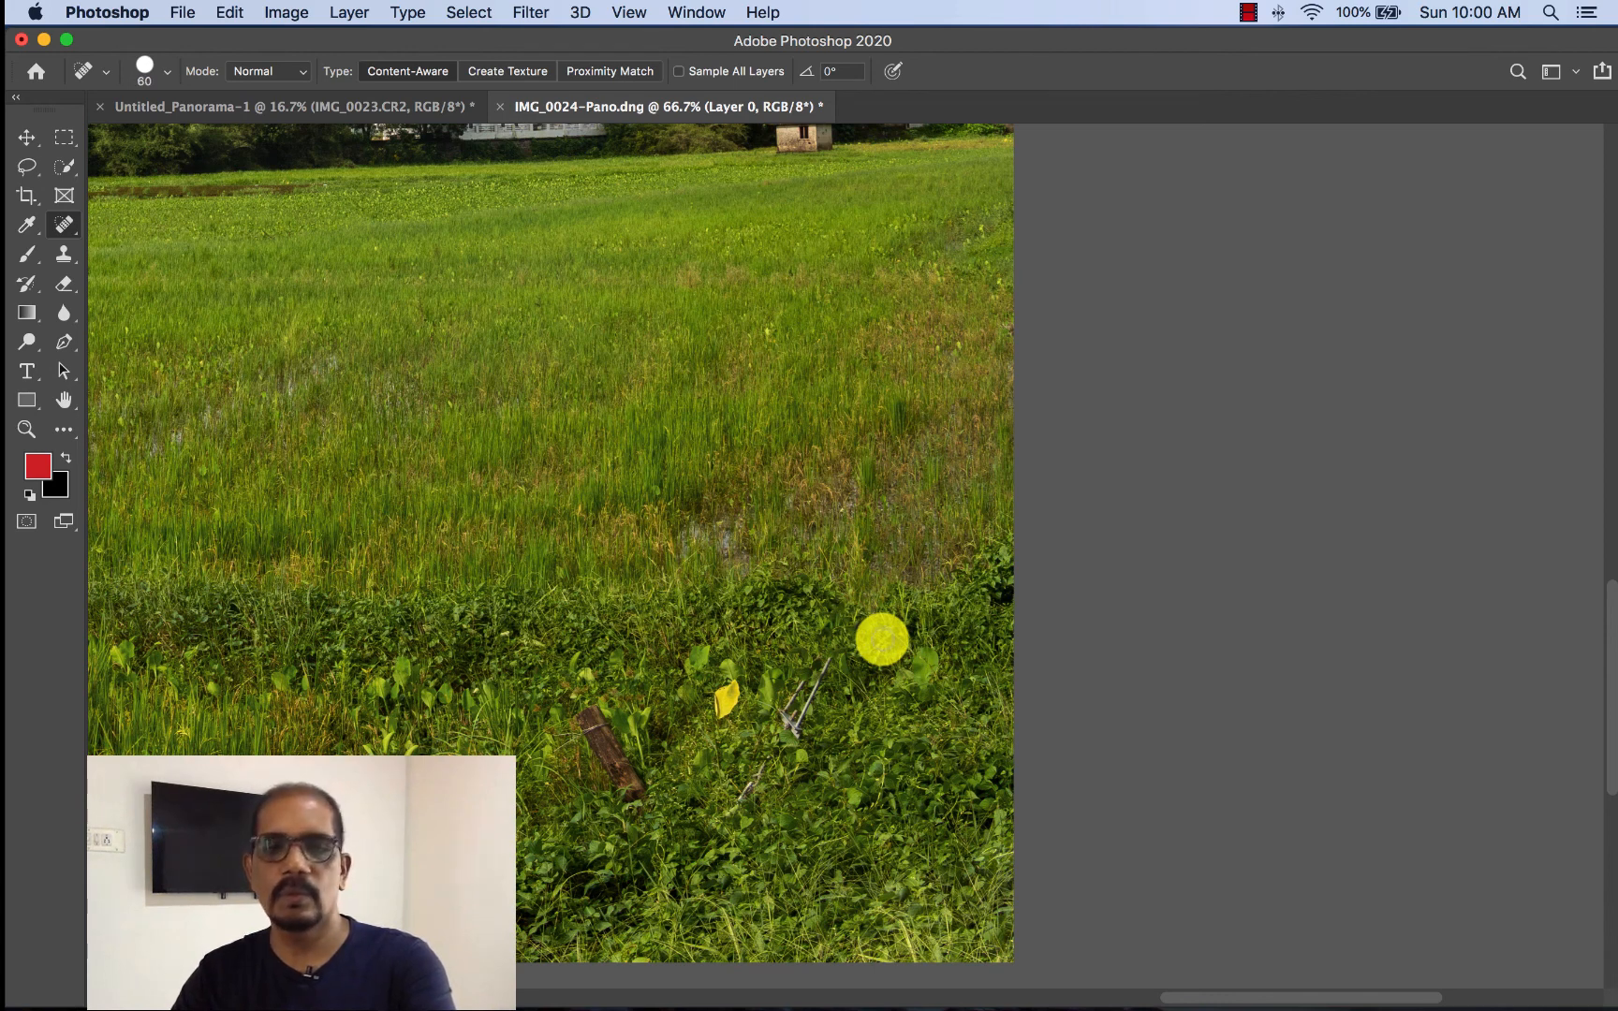
- Heal the remaining forked rope end and the short piece below it with a brush size of 125
{"action": "key", "text": "bracketright"}
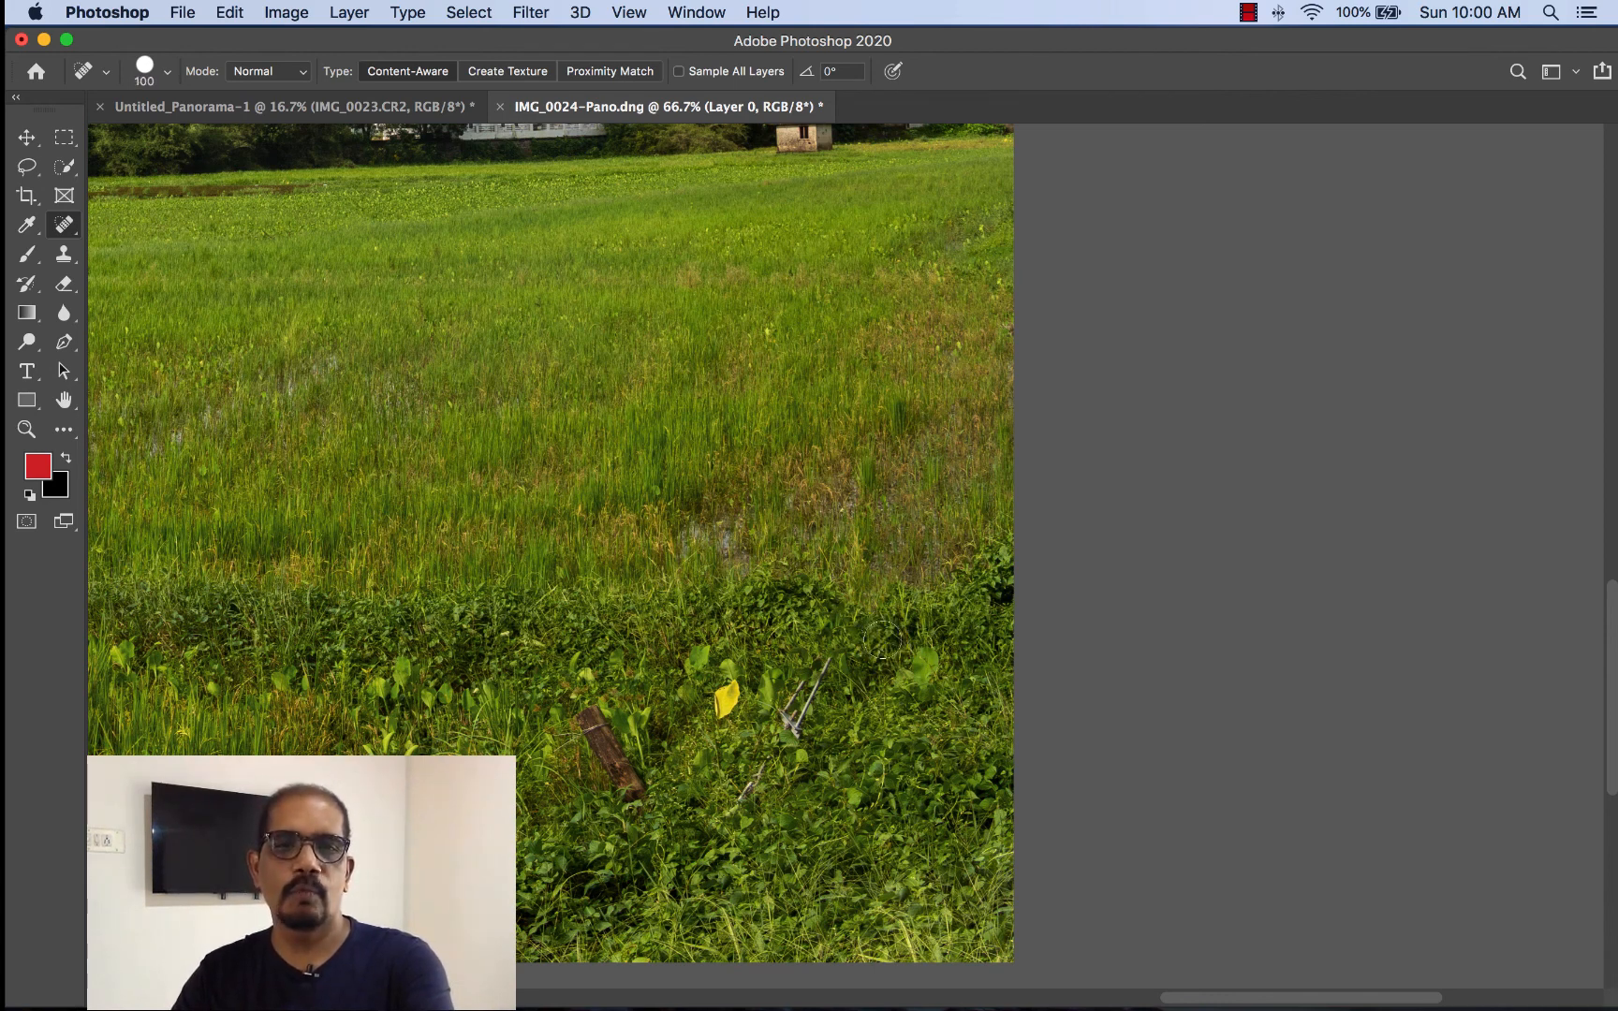
{"action": "left_click_drag", "start_coordinate": [827, 670], "coordinate": [816, 693]}
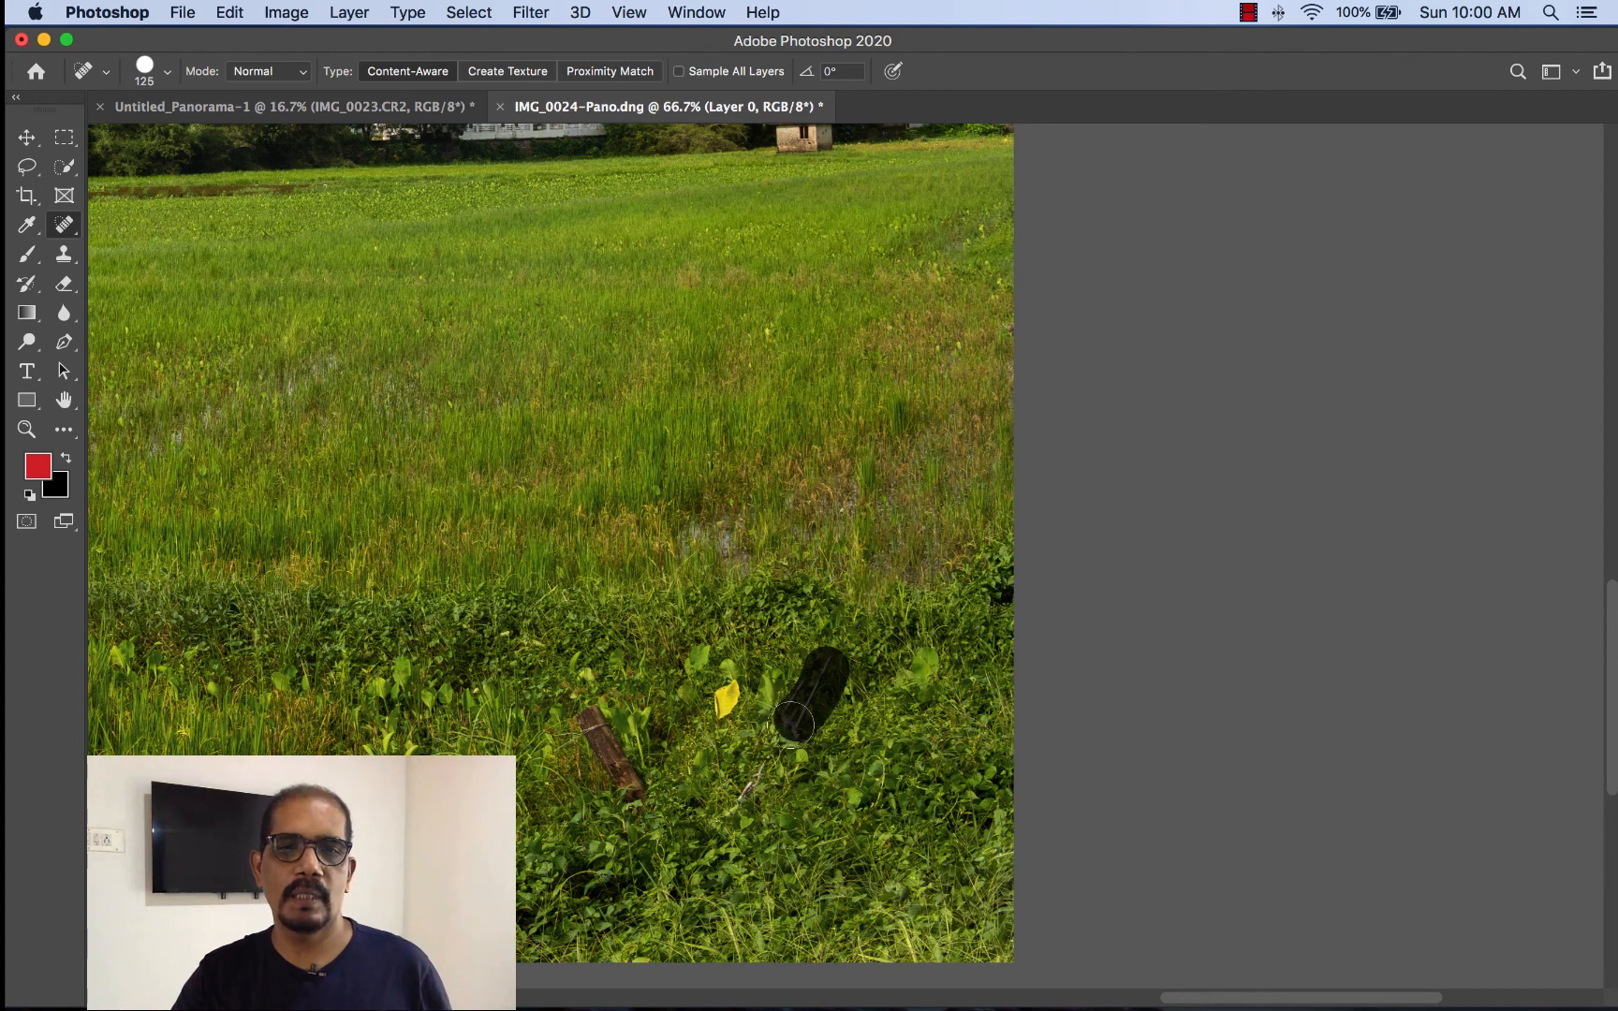
{"action": "left_click", "coordinate": [759, 777]}
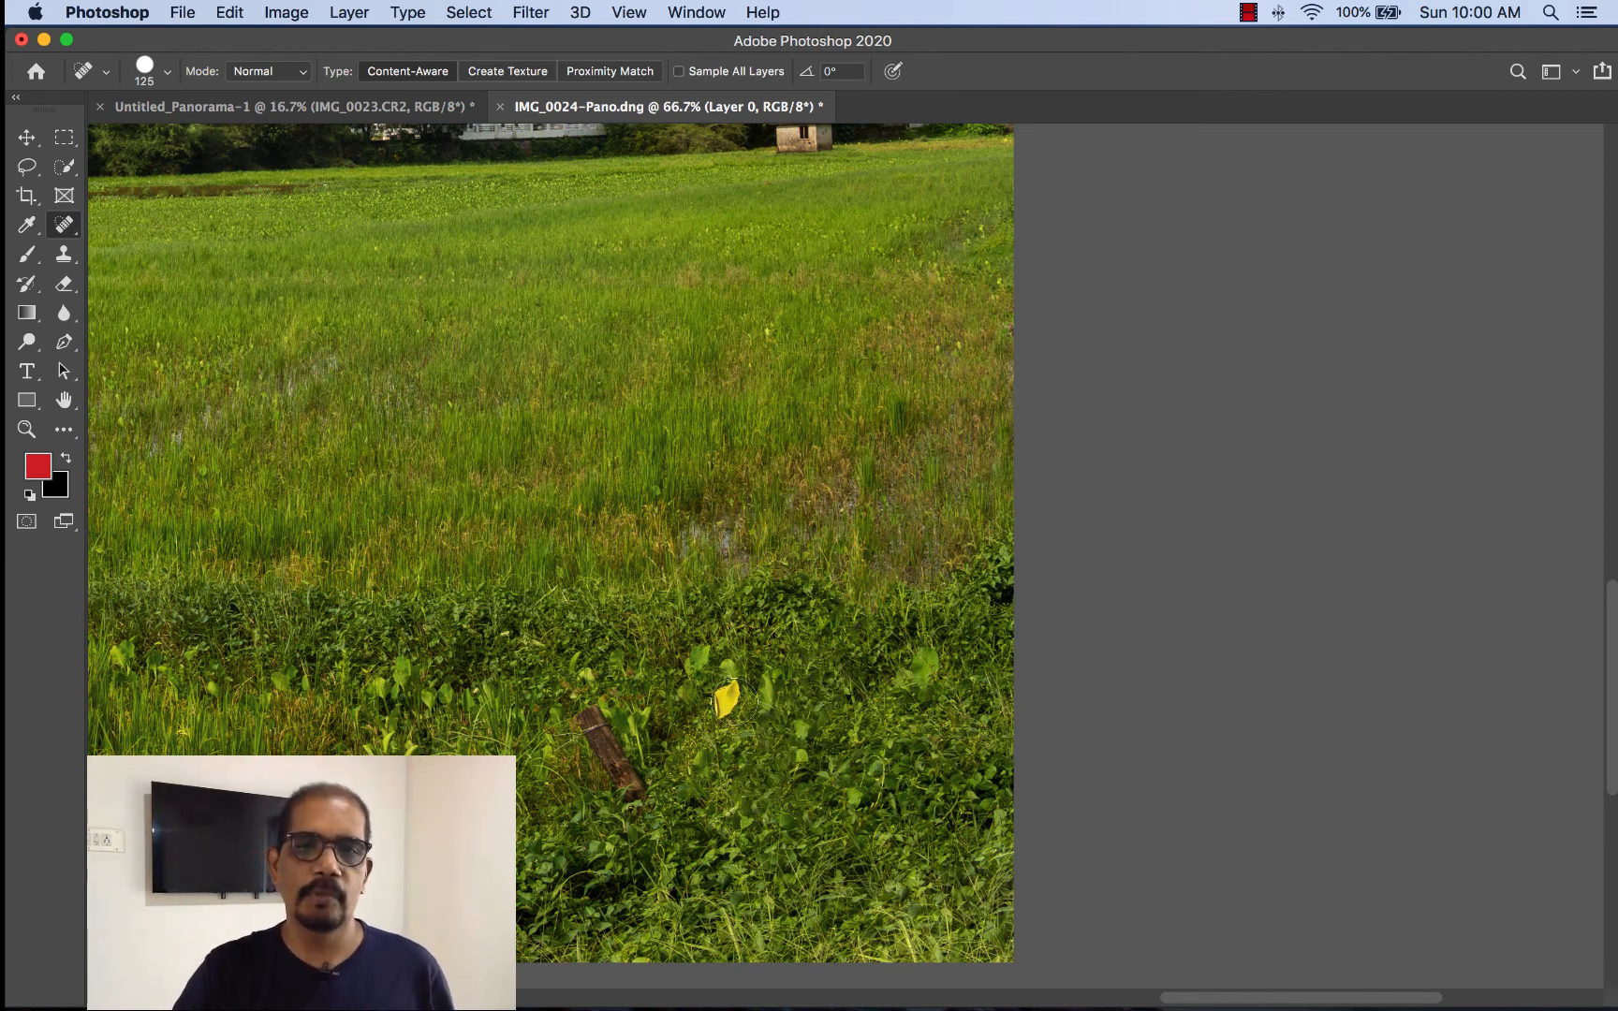
- Remove the yellow leaf and the wooden post from the foreground vegetation with the Spot Healing Brush at size 175
{"action": "left_click", "coordinate": [708, 716], "text": "super"}
{"action": "left_click", "coordinate": [703, 733], "text": "super"}
{"action": "left_click_drag", "start_coordinate": [804, 714], "coordinate": [1001, 623]}
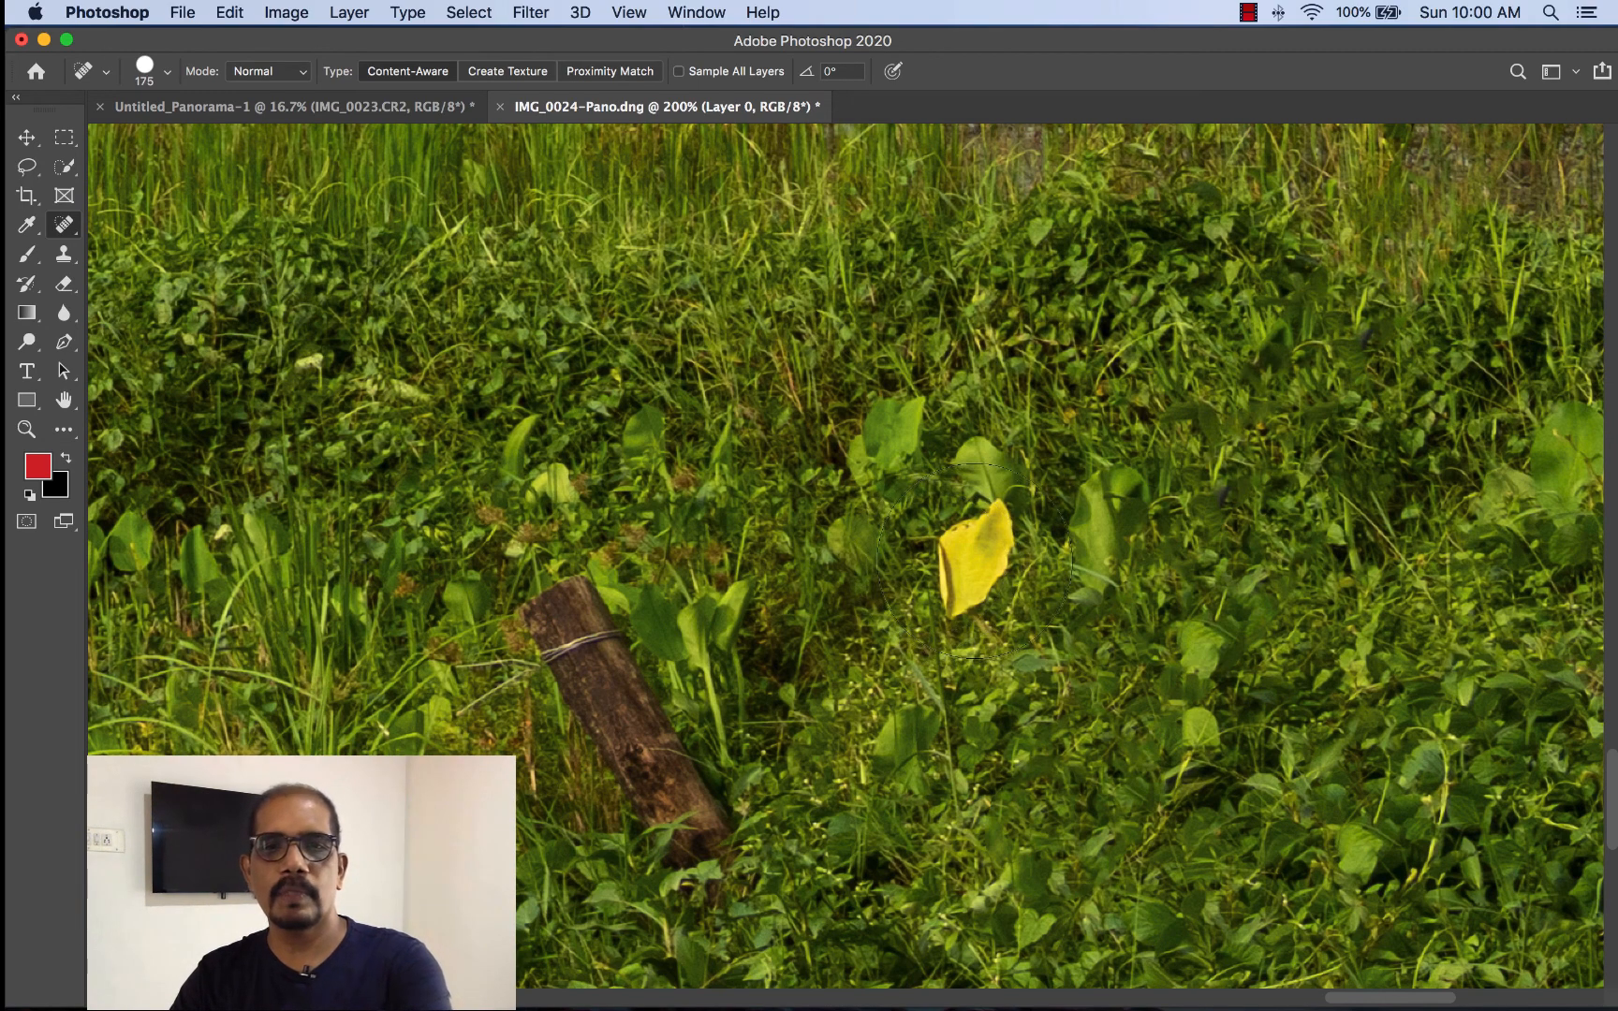
{"action": "left_click", "coordinate": [974, 560]}
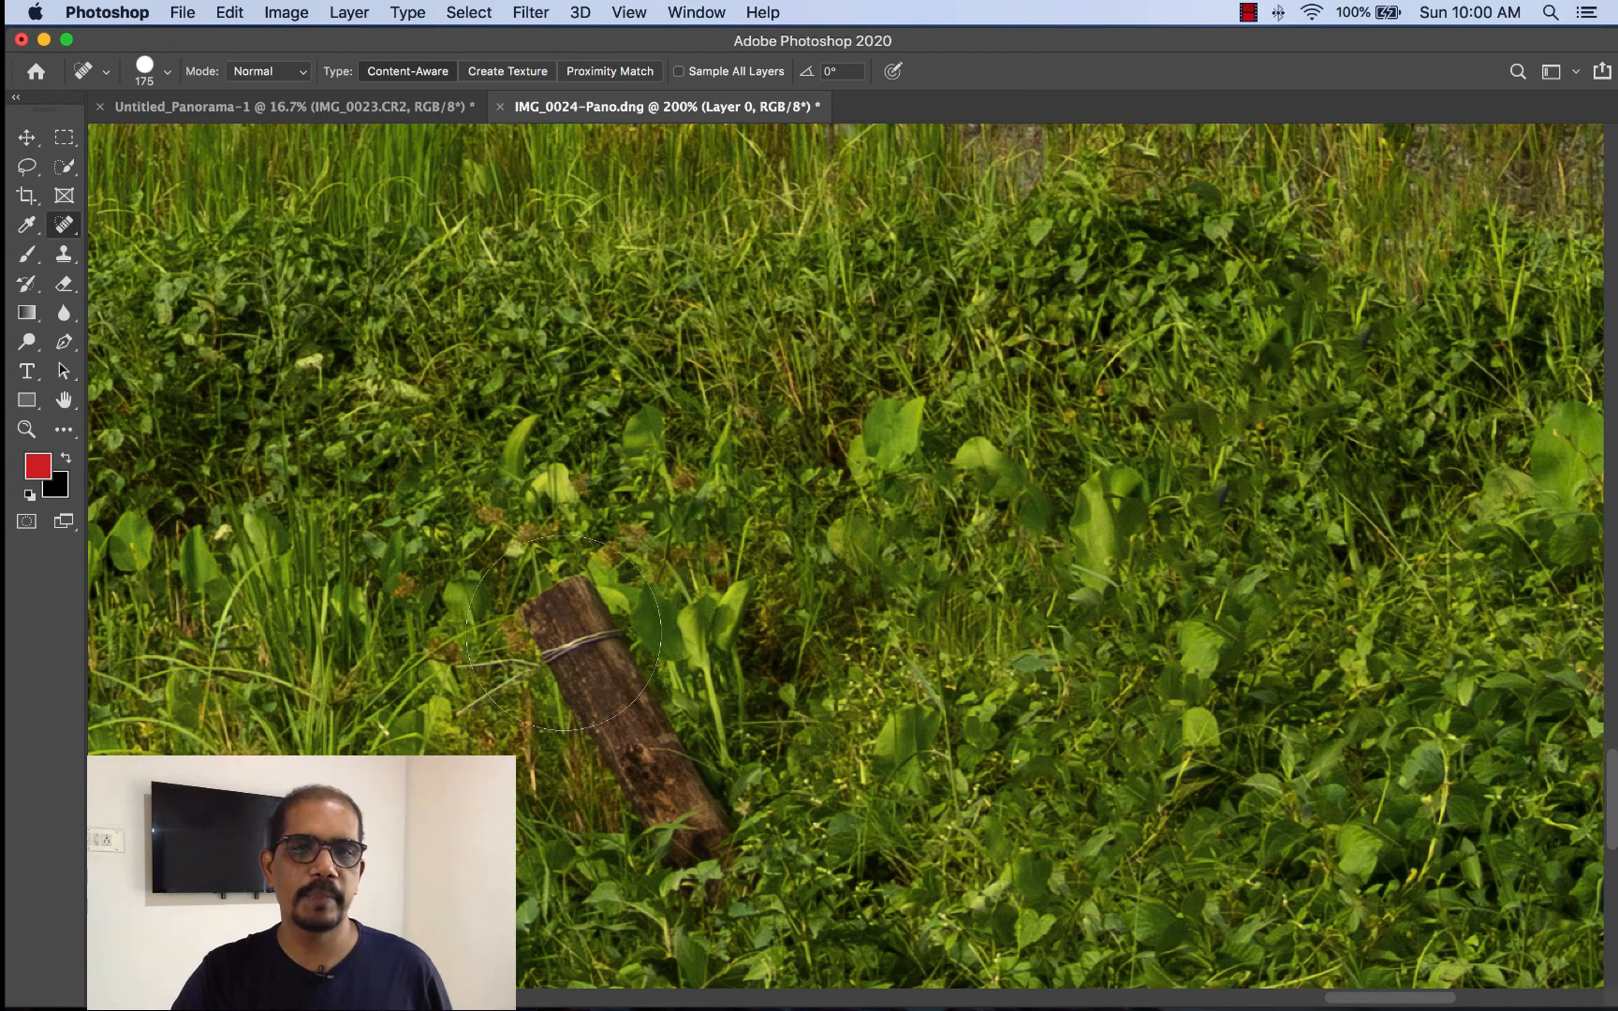
{"action": "mouse_move", "coordinate": [556, 623]}
{"action": "left_mouse_down"}
{"action": "mouse_move", "coordinate": [608, 723]}
{"action": "mouse_move", "coordinate": [707, 812]}
{"action": "left_mouse_up"}
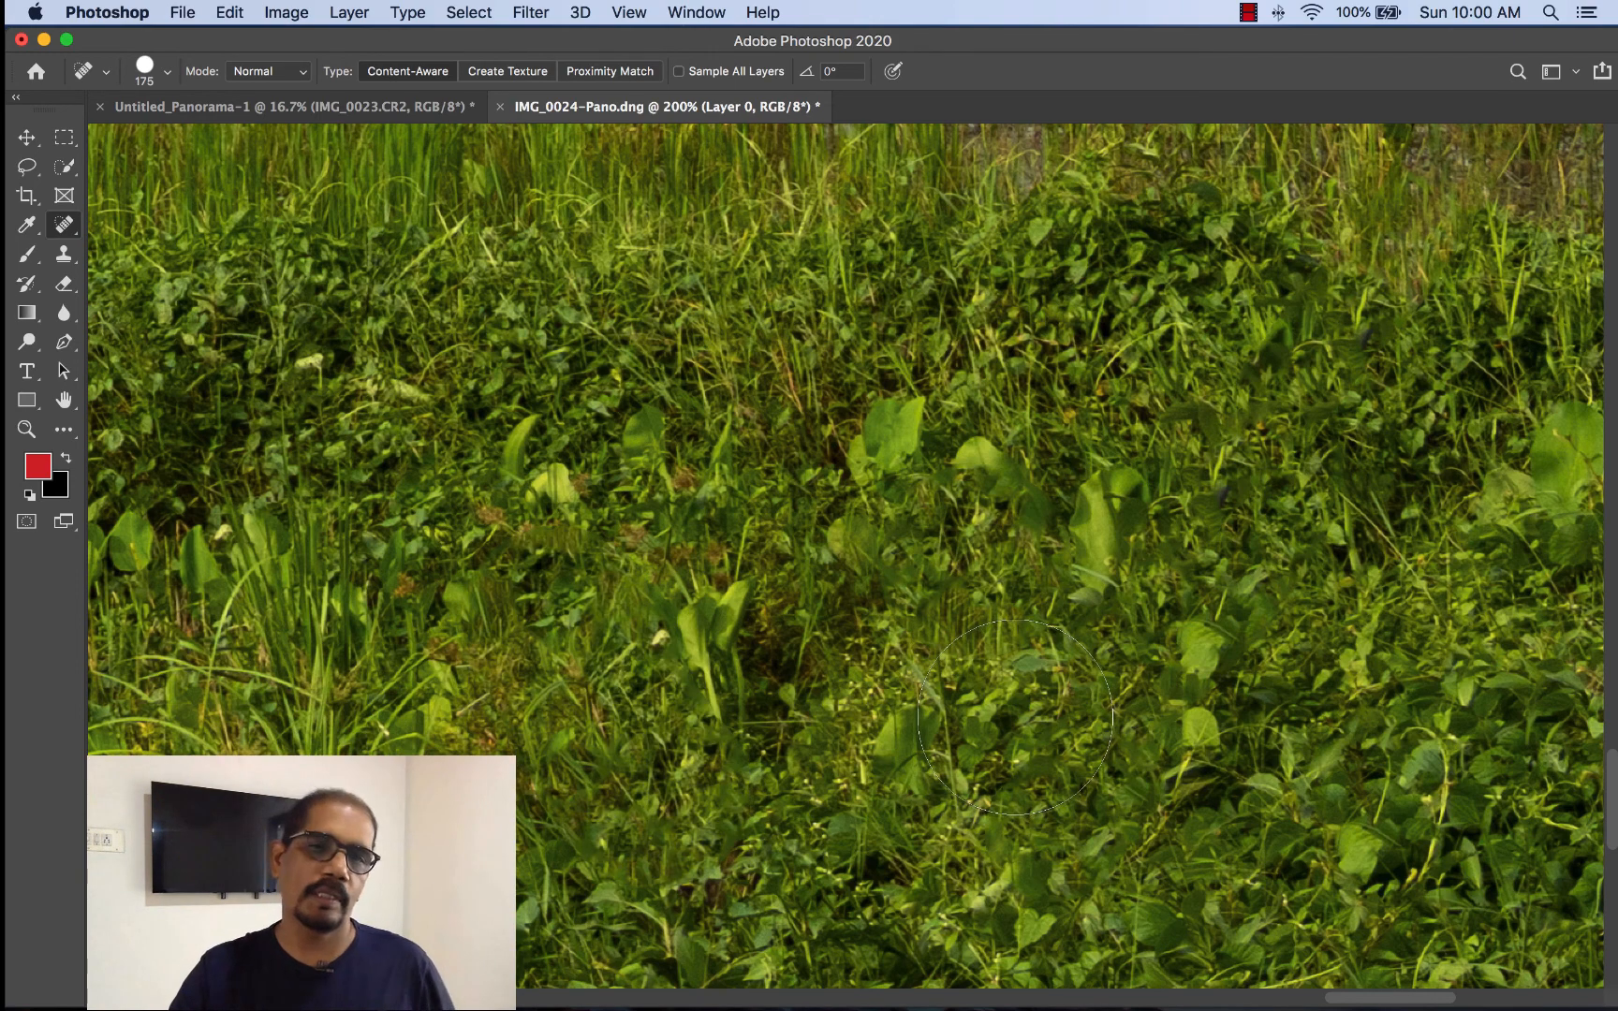
- Compare the whole retouched IMG_0024-Pano.dng with the Untitled_Panorama-1 document, ending on the retouched panorama
{"action": "key", "text": "super+0"}
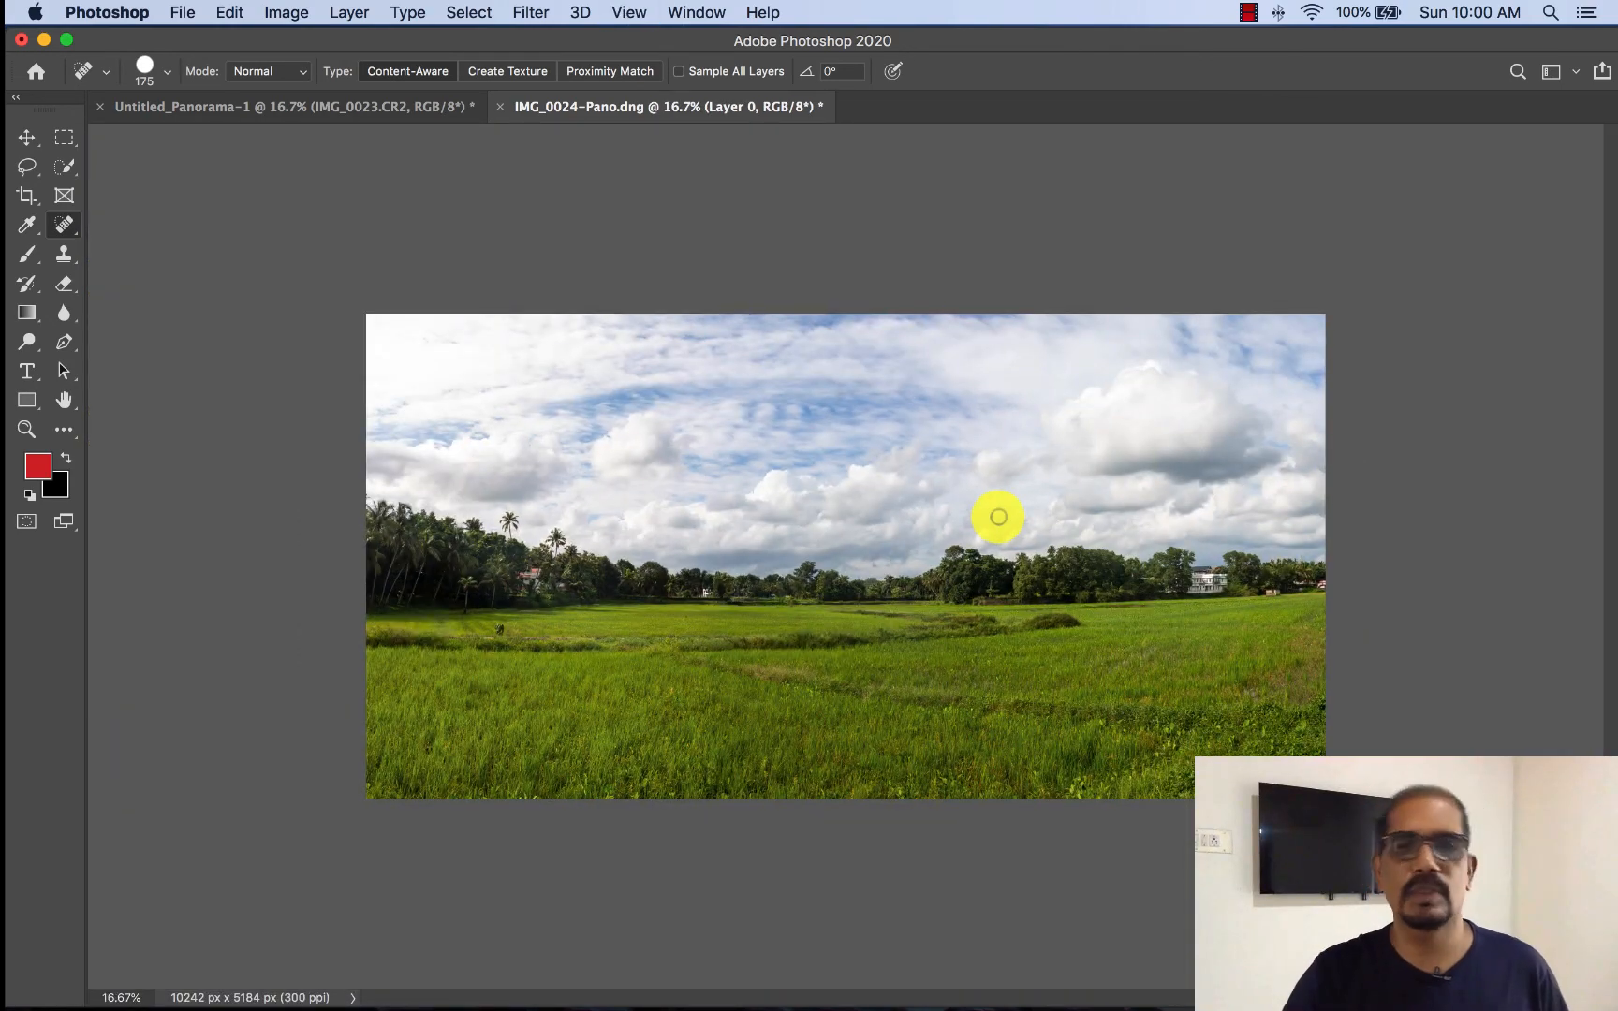
{"action": "left_click", "coordinate": [413, 110]}
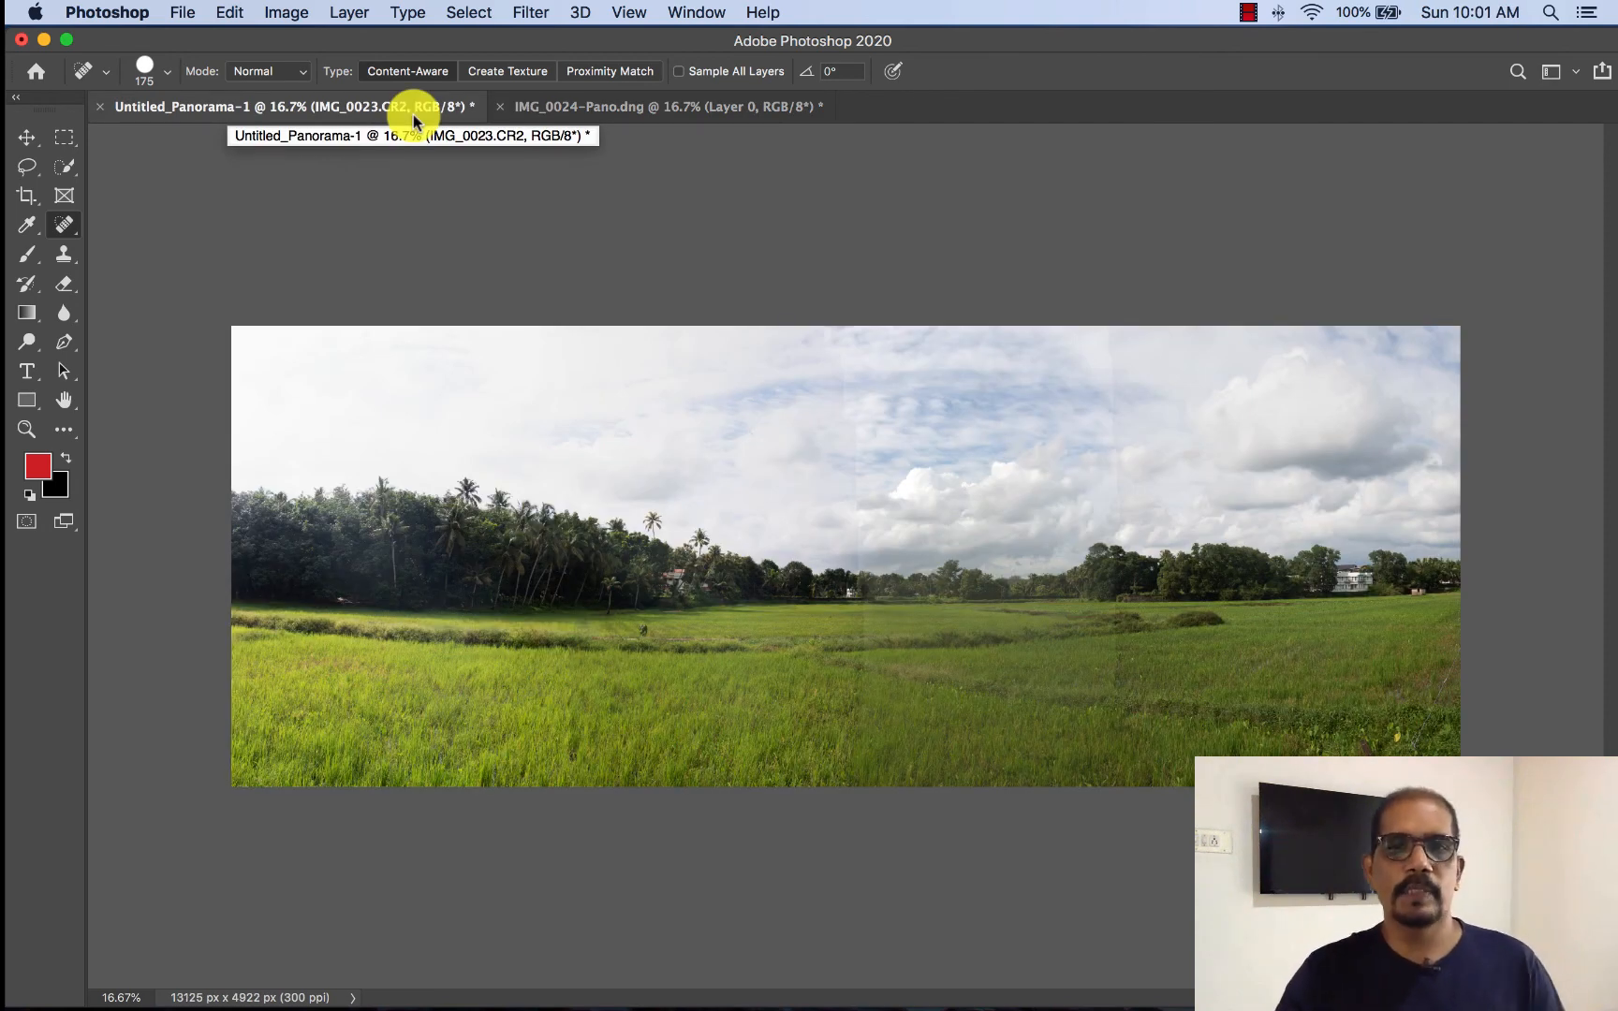
{"action": "left_click", "coordinate": [710, 105]}
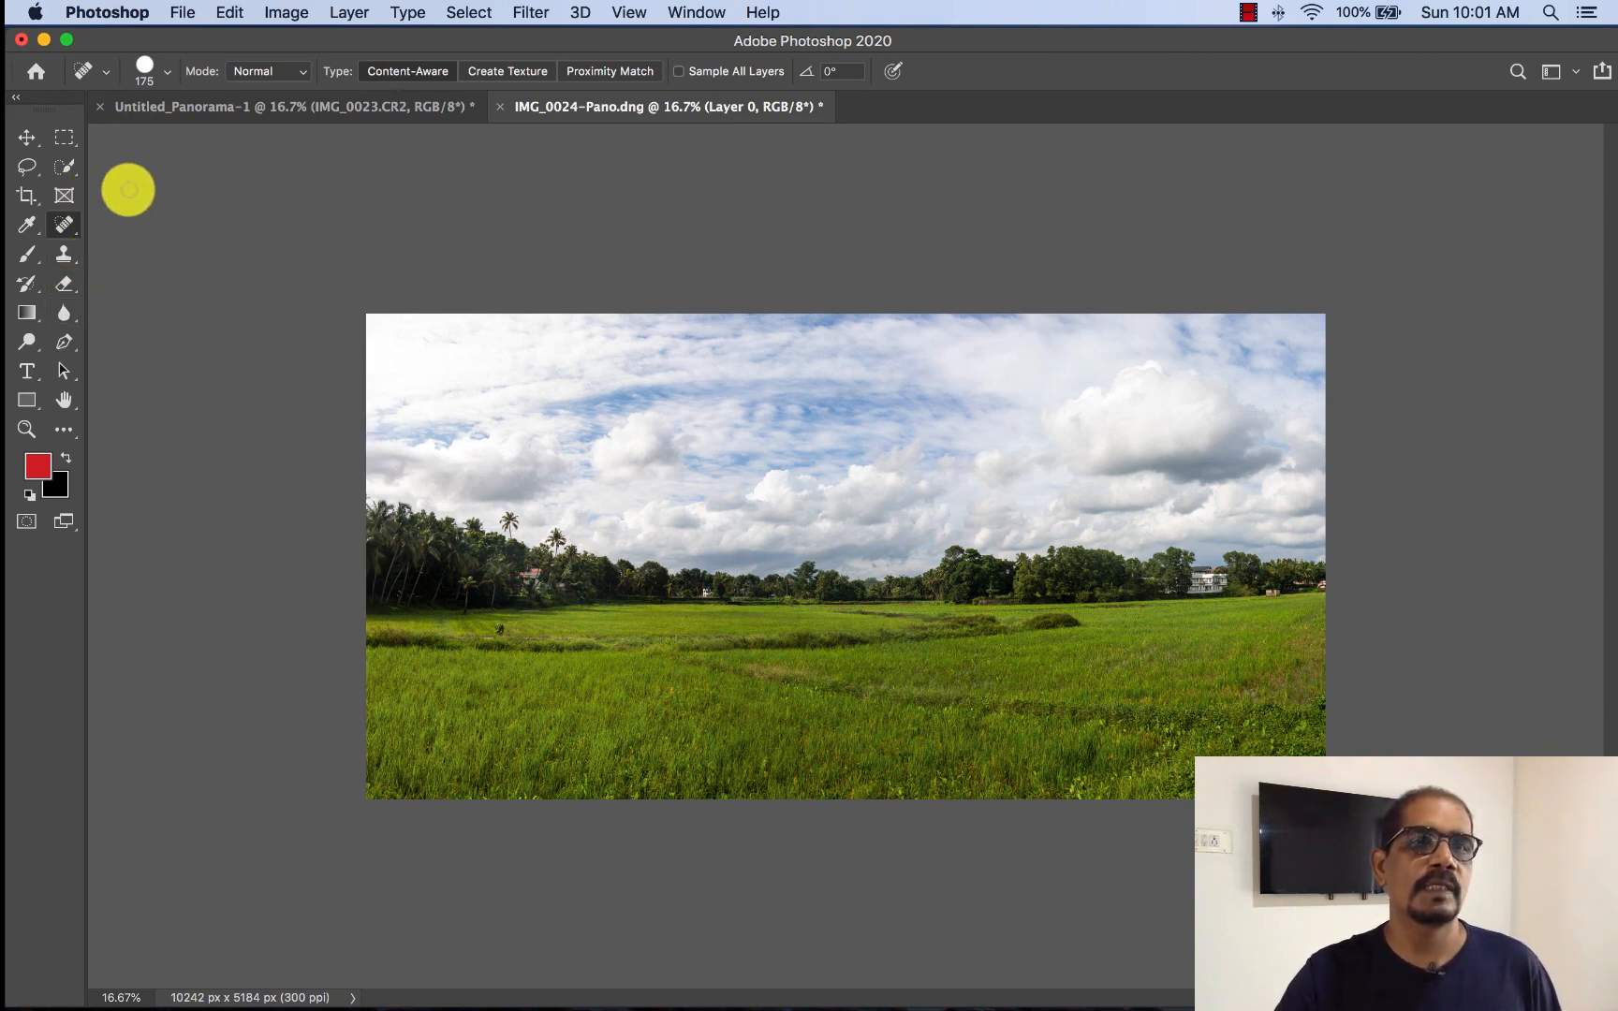
- Crop a strip of sky off the panorama's upper edge and a thin strip of grass off its lower edge, to about 10242 x 4548 px
{"action": "key", "text": "c"}
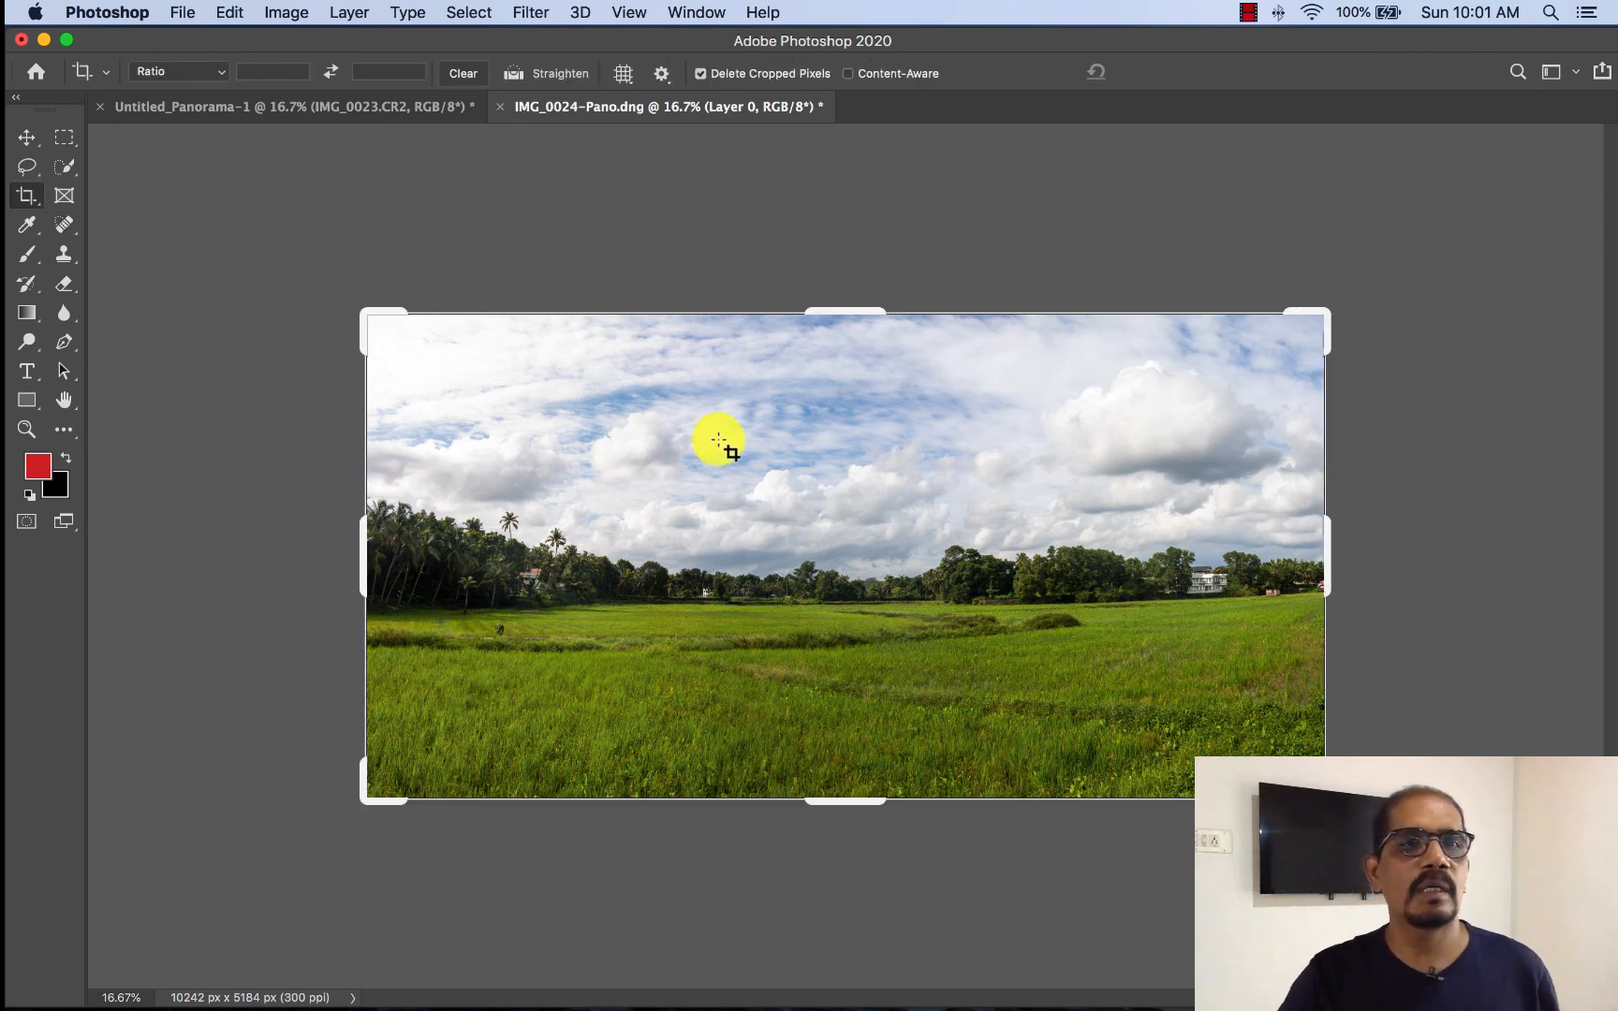
{"action": "mouse_move", "coordinate": [823, 309]}
{"action": "left_mouse_down"}
{"action": "mouse_move", "coordinate": [831, 325]}
{"action": "mouse_move", "coordinate": [820, 279]}
{"action": "mouse_move", "coordinate": [905, 423]}
{"action": "mouse_move", "coordinate": [791, 337]}
{"action": "left_mouse_up"}
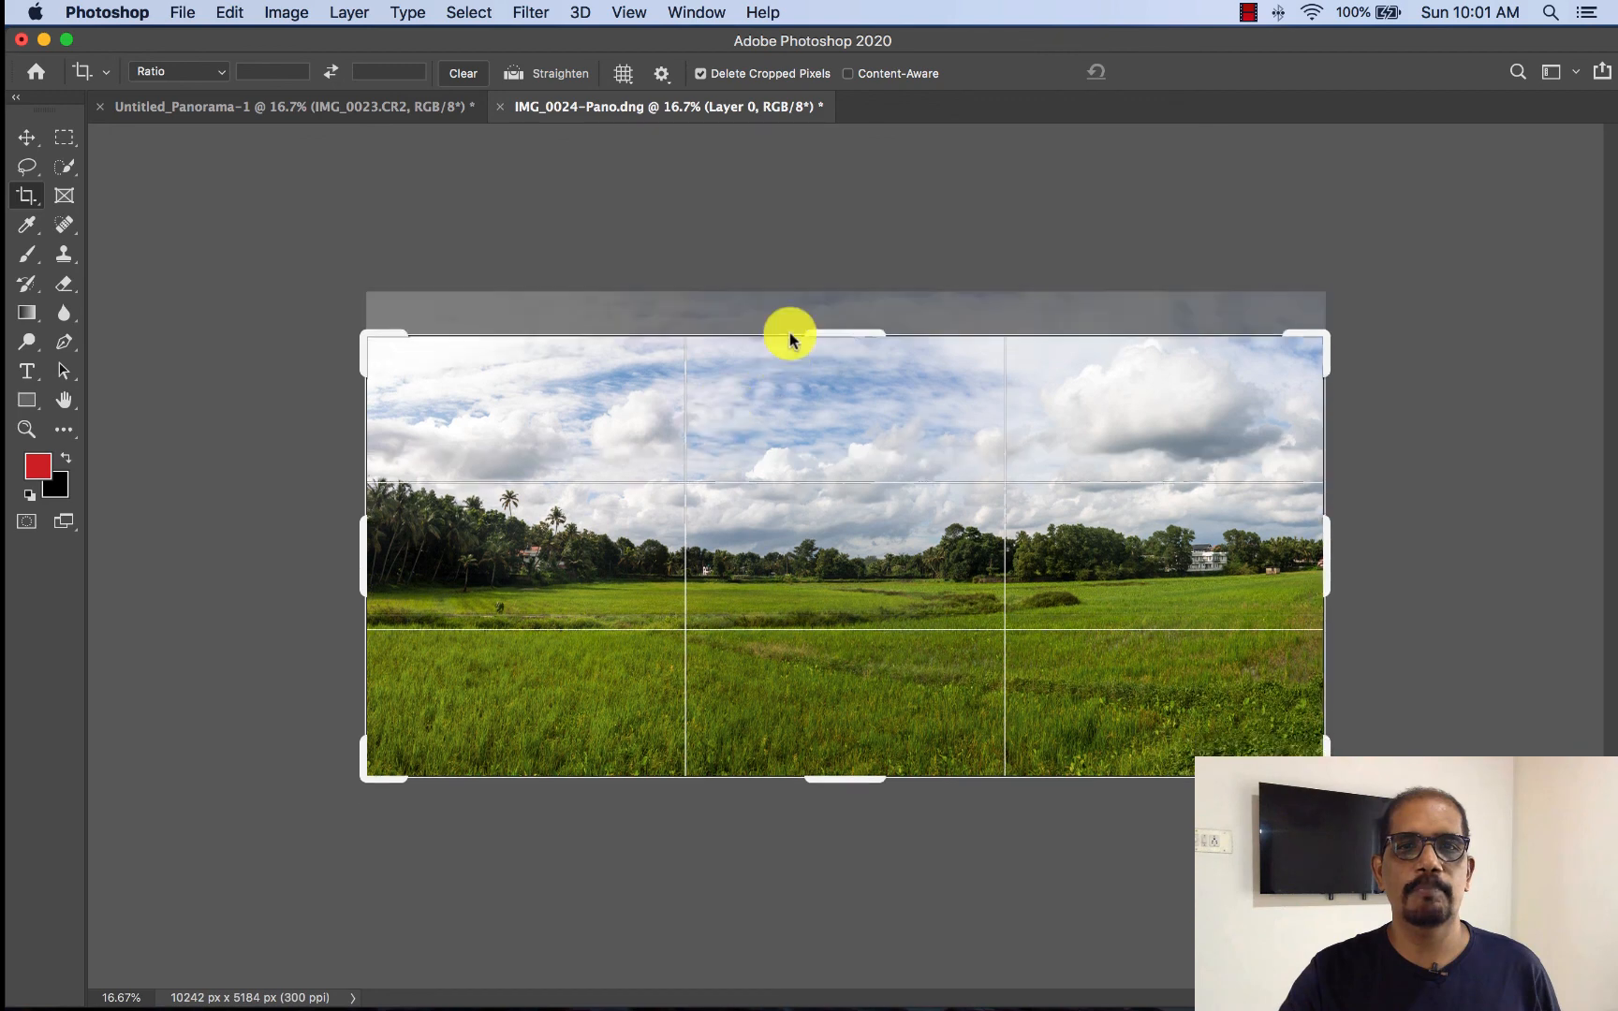
{"action": "left_click_drag", "start_coordinate": [852, 779], "coordinate": [843, 767]}
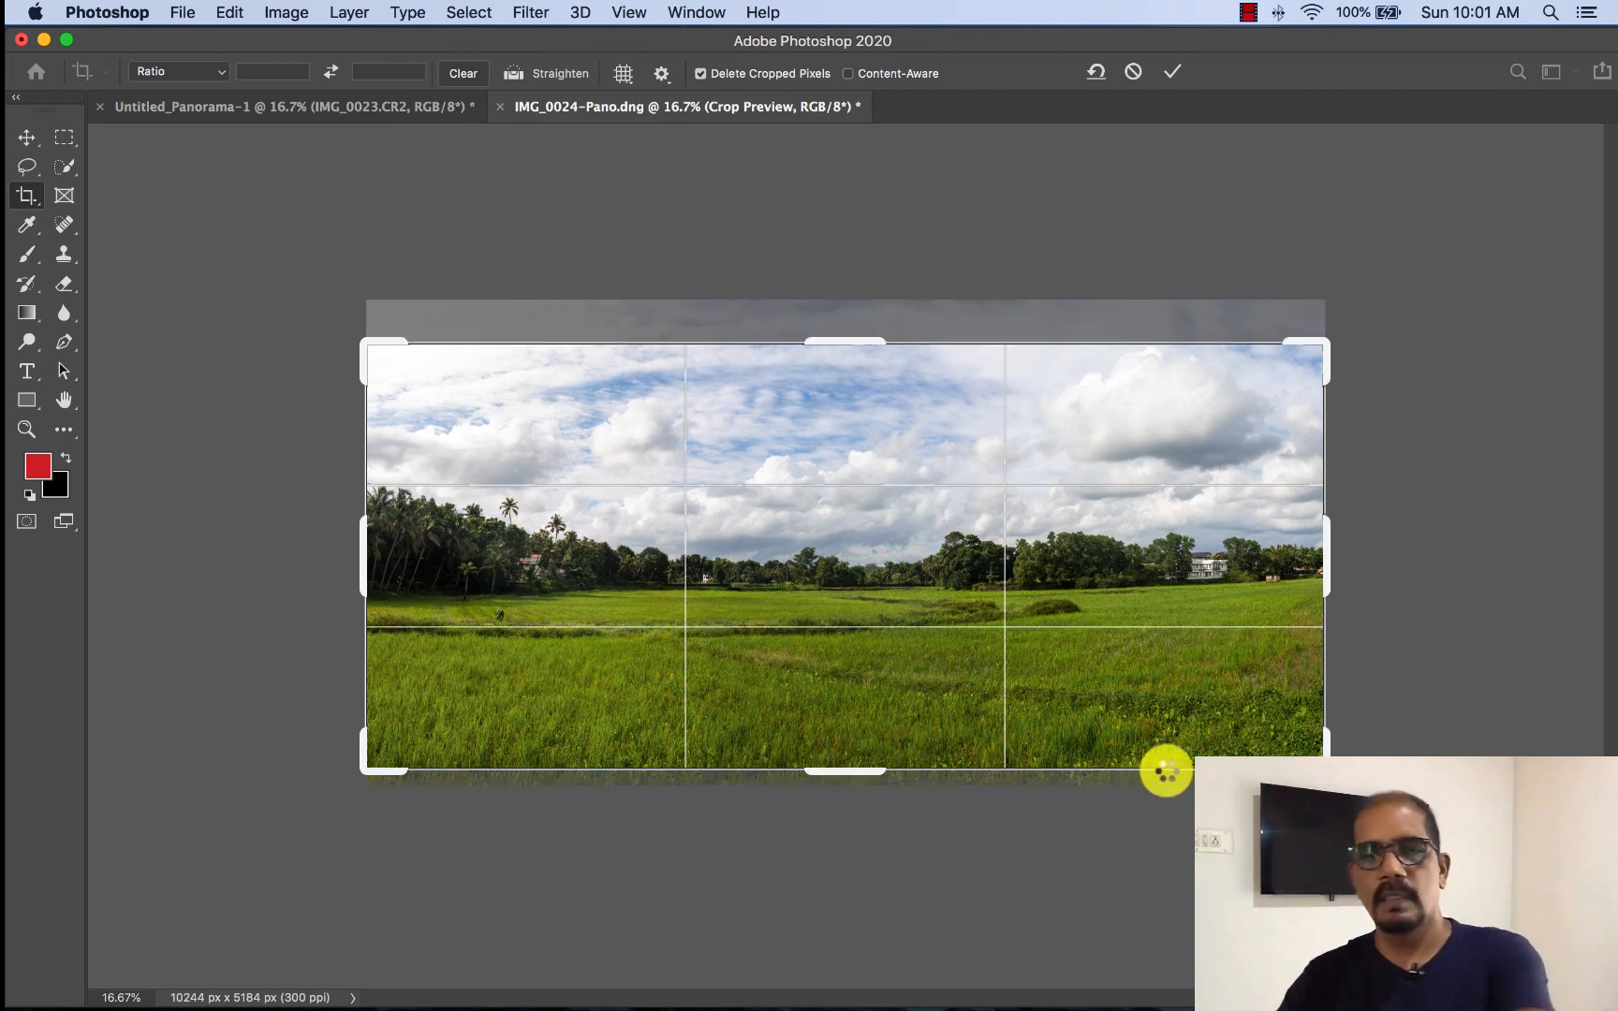
{"action": "key", "text": "Return"}
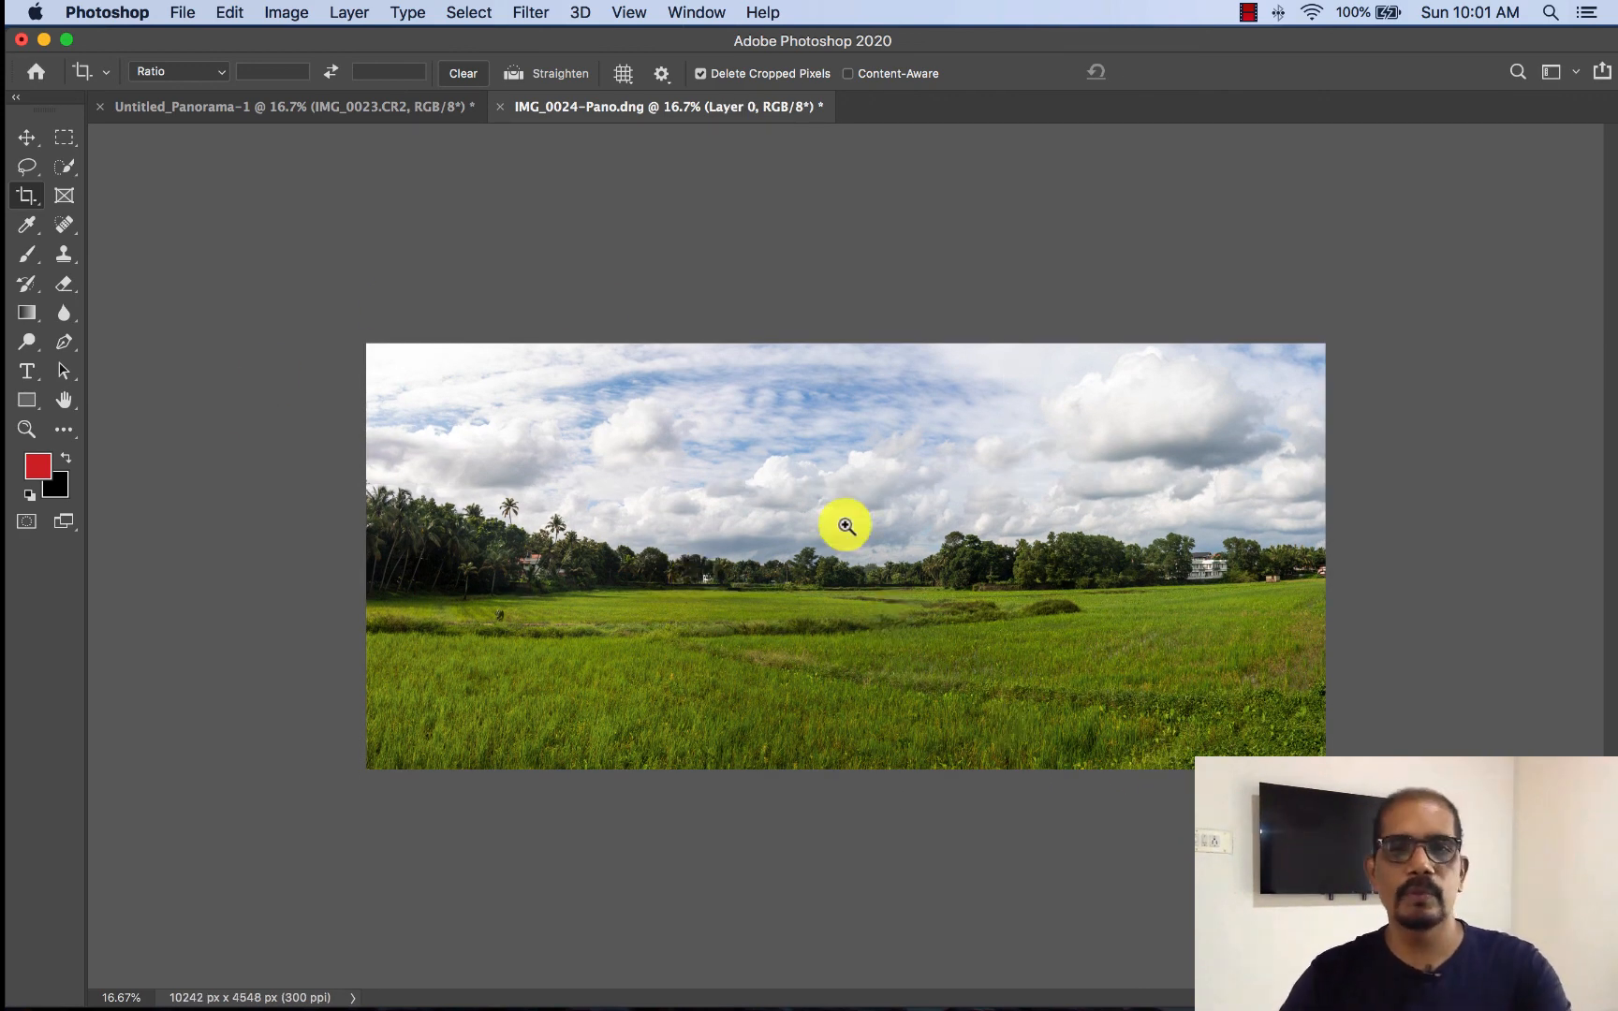
{"action": "key", "text": "super+equal"}
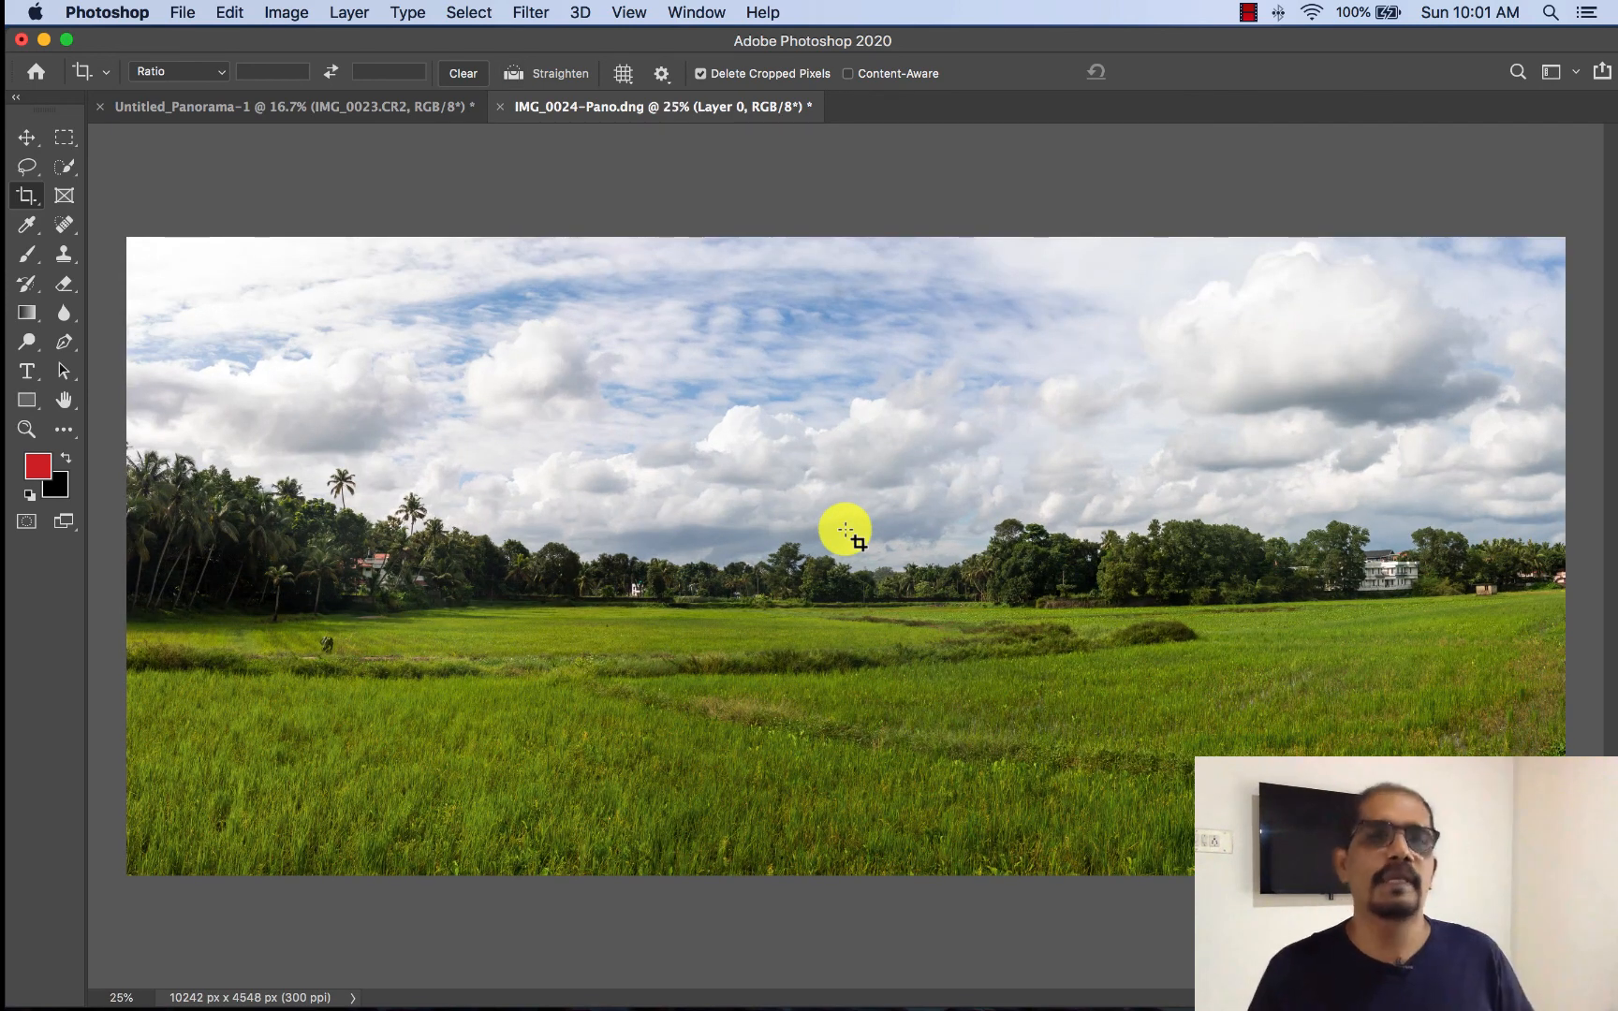